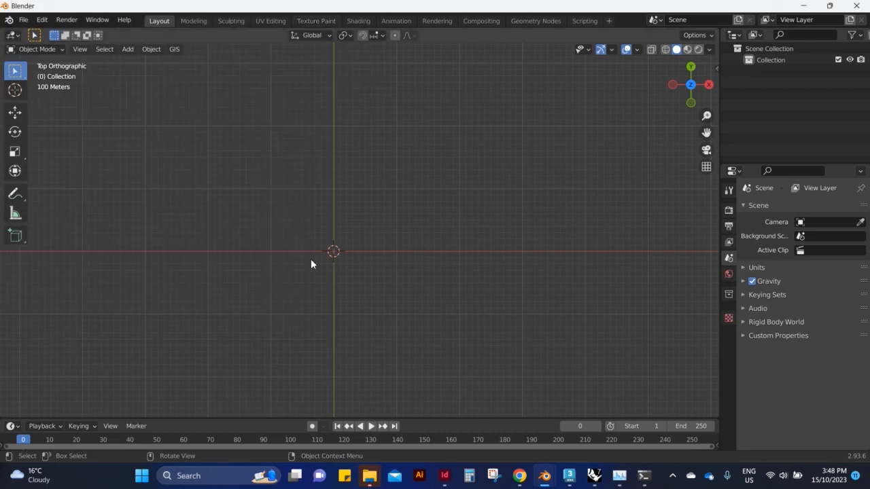
Switch to Chrome and show the ZIP download option for the domlysz/BlenderGIS repository on GitHub.
{"action": "left_click", "coordinate": [659, 141]}
{"action": "scroll", "coordinate": [437, 238], "scroll_direction": "down", "scroll_amount": 10}
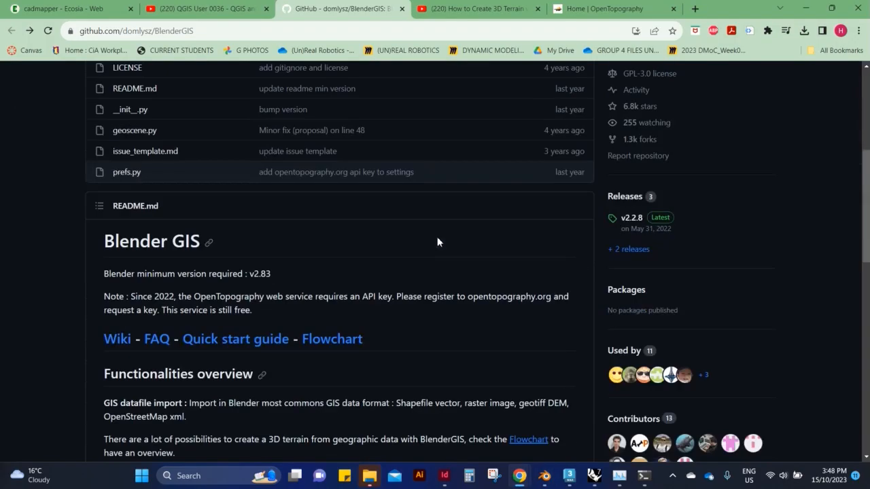
{"action": "scroll", "coordinate": [463, 213], "scroll_direction": "up", "scroll_amount": 10}
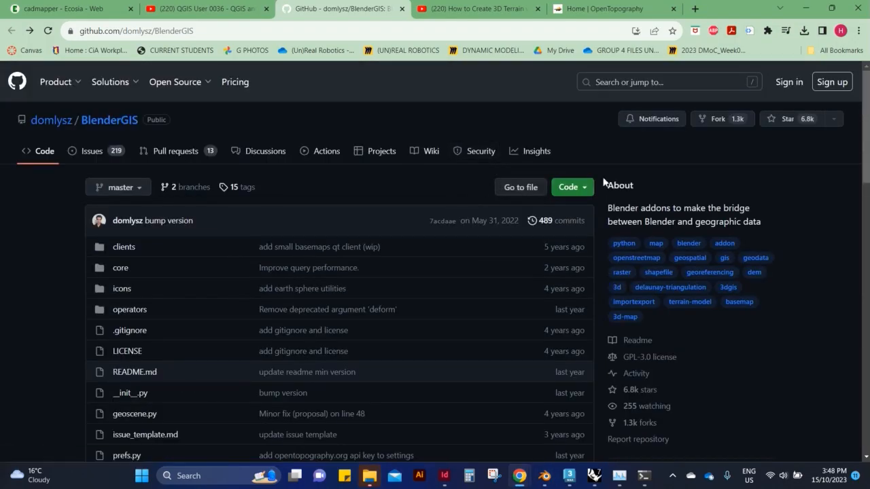
{"action": "scroll", "coordinate": [370, 315], "scroll_direction": "down", "scroll_amount": 7}
{"action": "scroll", "coordinate": [208, 136], "scroll_direction": "up", "scroll_amount": 2}
{"action": "scroll", "coordinate": [436, 231], "scroll_direction": "up", "scroll_amount": 4}
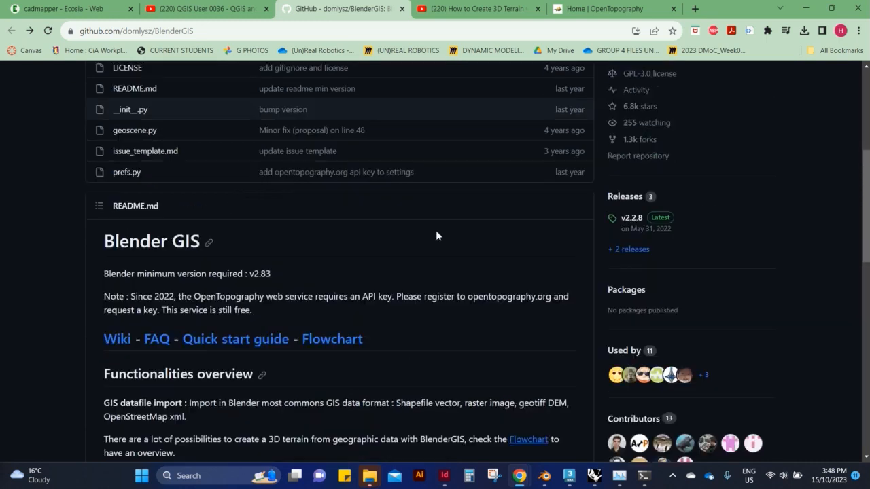
{"action": "left_click", "coordinate": [569, 130]}
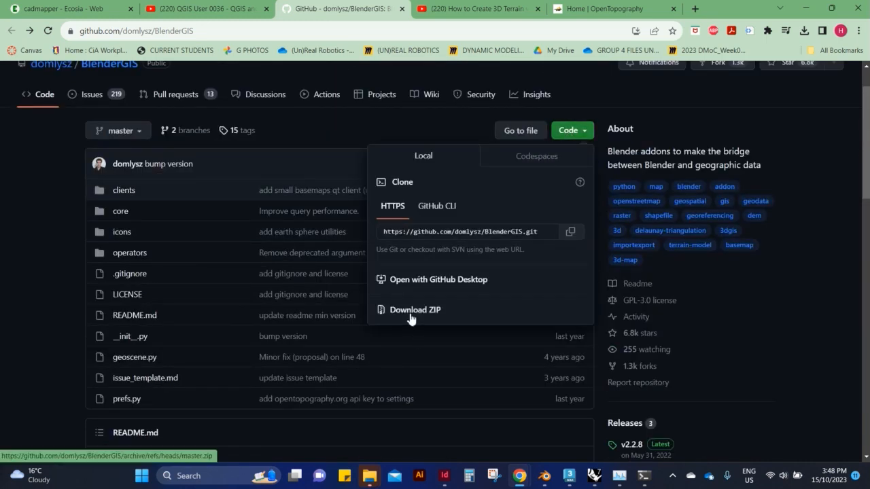
Switch back to Blender and look in the Downloads folder through the add-on installer, without installing anything, and close the preferences.
{"action": "key", "text": "alt+Tab"}
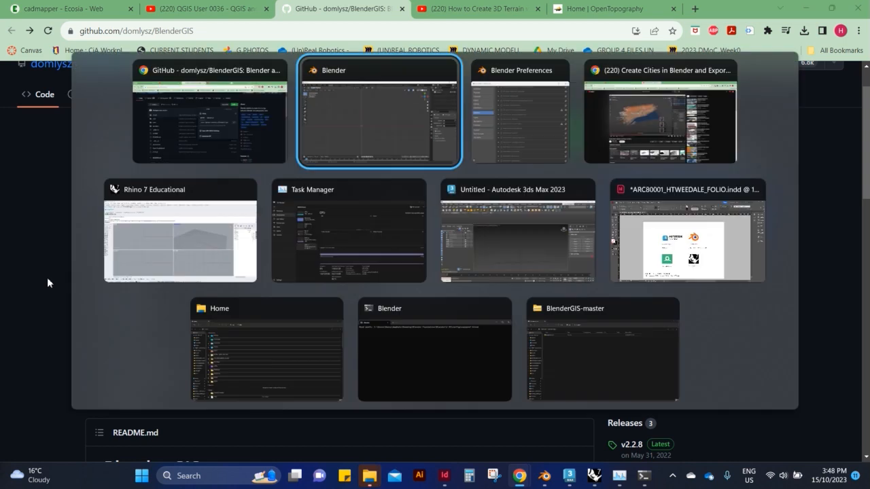
{"action": "left_click", "coordinate": [42, 20]}
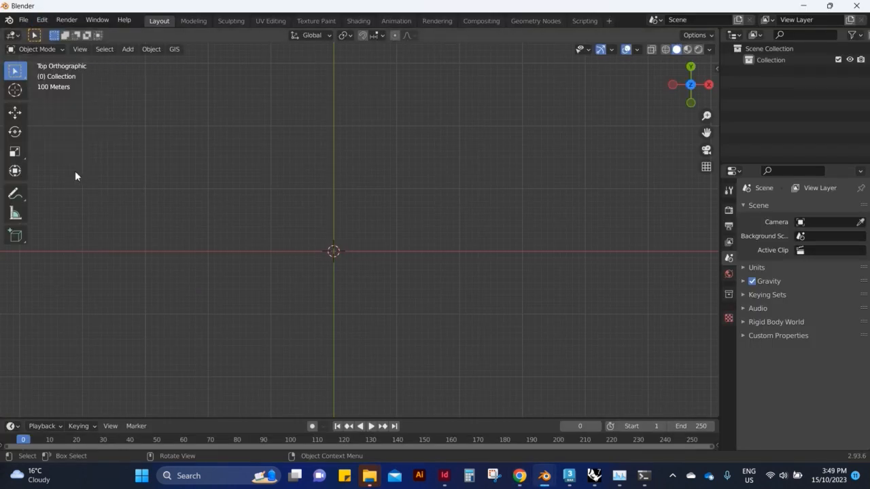
{"action": "left_click", "coordinate": [42, 20]}
{"action": "left_click", "coordinate": [73, 181]}
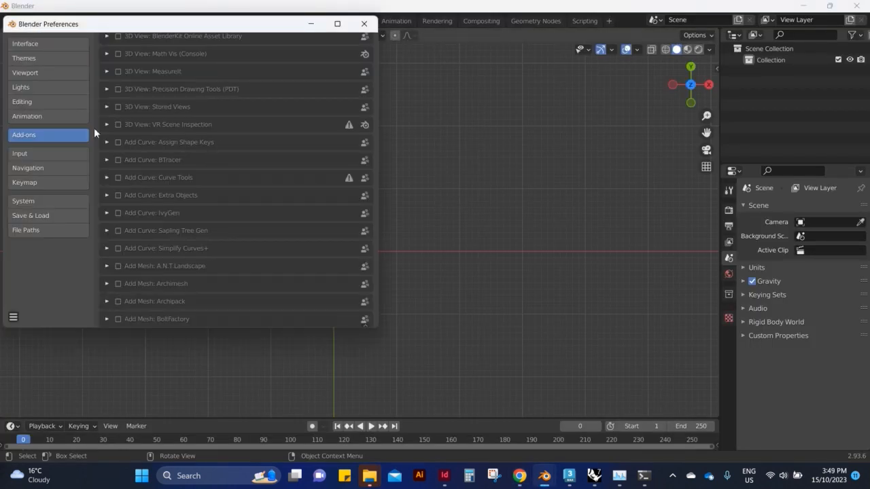
{"action": "scroll", "coordinate": [155, 119], "scroll_direction": "up", "scroll_amount": 3}
{"action": "left_click", "coordinate": [297, 42]}
{"action": "left_click", "coordinate": [35, 121]}
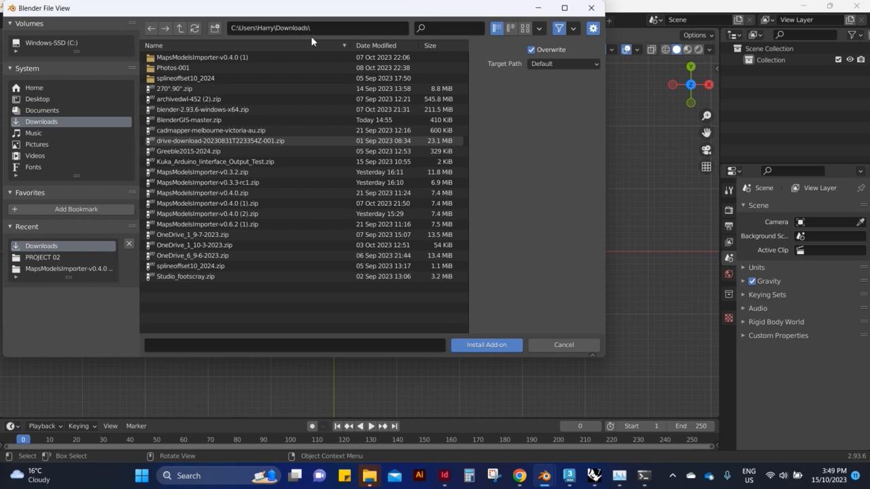
{"action": "left_click", "coordinate": [591, 9]}
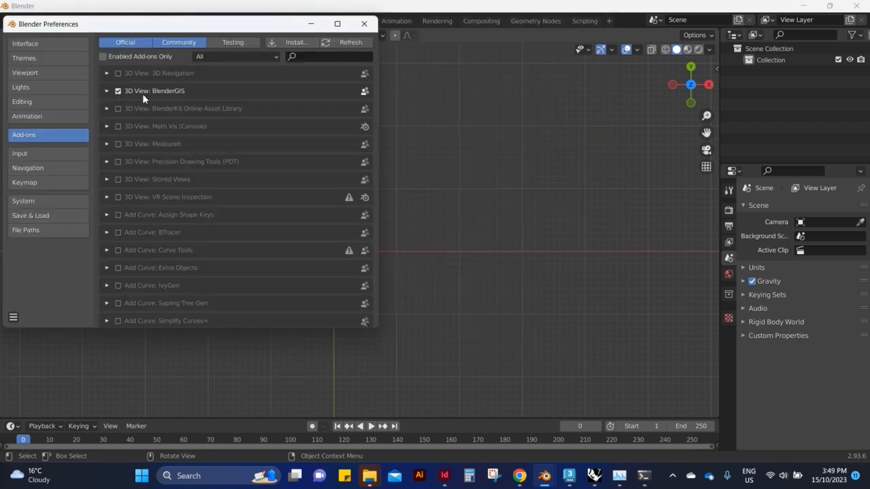
{"action": "left_click", "coordinate": [365, 24]}
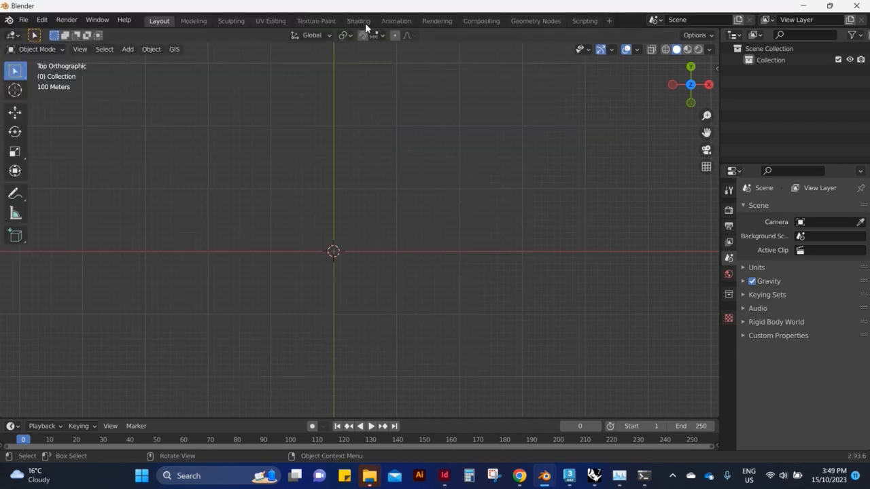
Load a BlenderGIS web basemap using Google as the source and the Satellite layer.
{"action": "left_click", "coordinate": [173, 49]}
{"action": "mouse_move", "coordinate": [188, 79]}
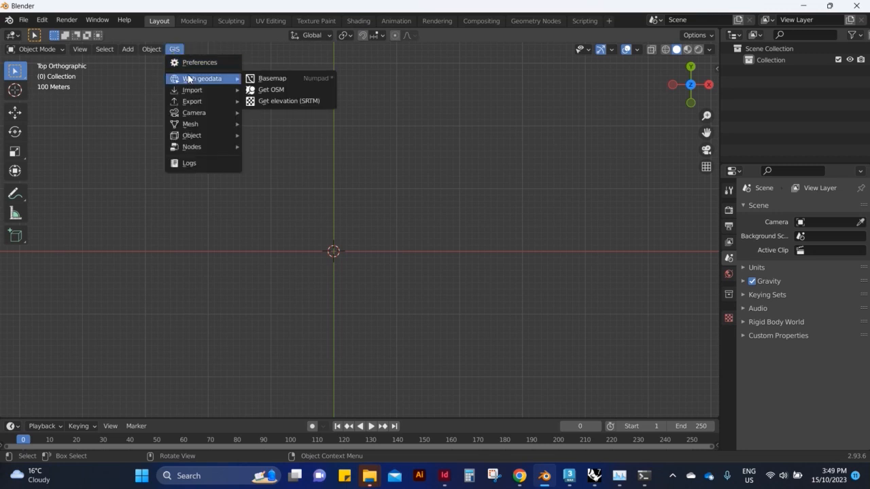
{"action": "left_click", "coordinate": [296, 80]}
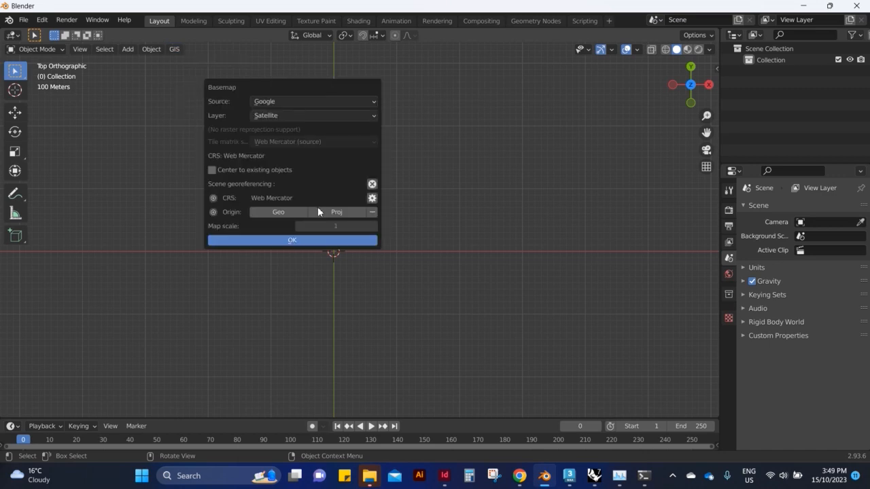
{"action": "left_click", "coordinate": [326, 241]}
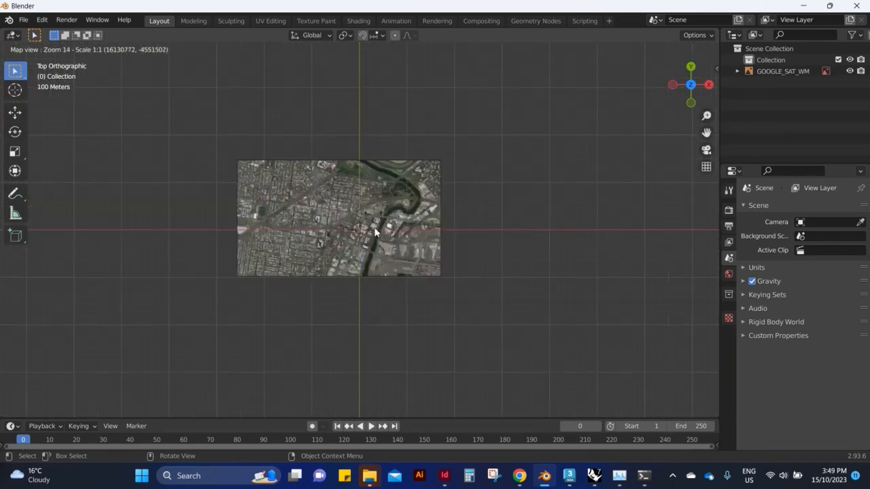
Frame the urban area around the river and railway on the basemap and export it as a textured plane.
{"action": "scroll", "coordinate": [359, 224], "scroll_direction": "up", "scroll_amount": 2}
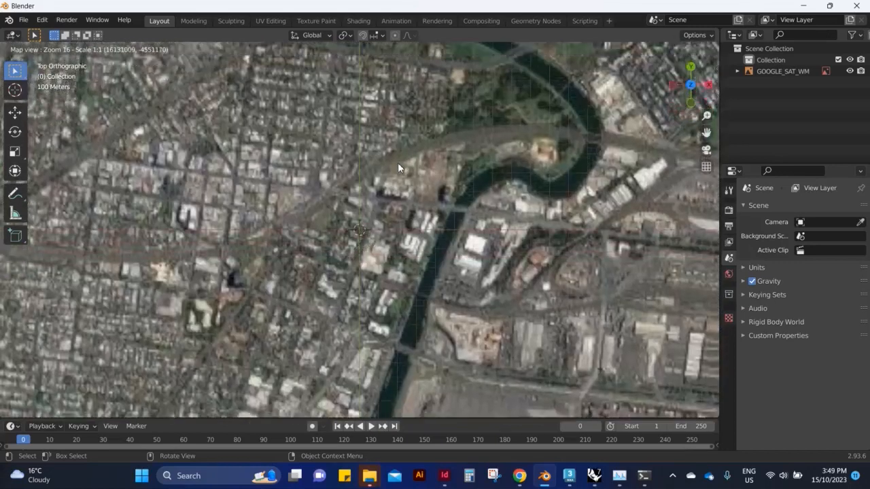
{"action": "middle_click_drag", "start_coordinate": [398, 163], "coordinate": [448, 184]}
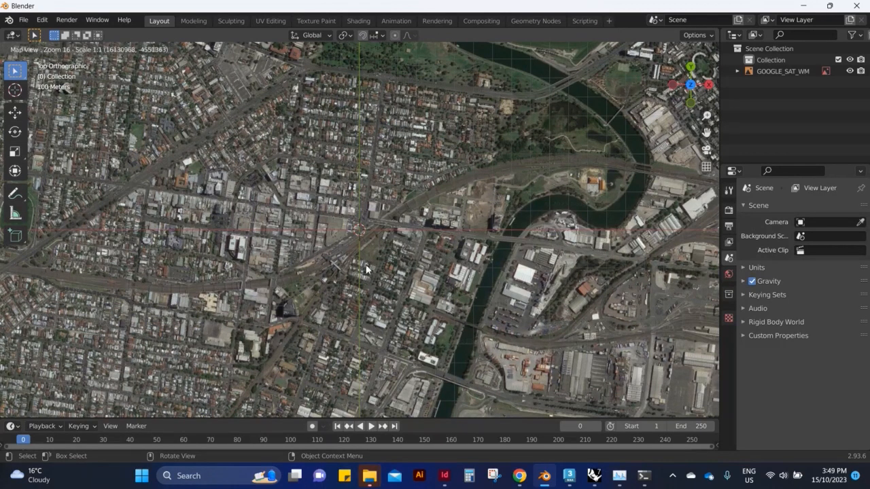
{"action": "middle_click_drag", "start_coordinate": [409, 231], "coordinate": [445, 224]}
{"action": "scroll", "coordinate": [462, 222], "scroll_direction": "up", "scroll_amount": 1}
{"action": "middle_click_drag", "start_coordinate": [632, 207], "coordinate": [411, 201]}
{"action": "scroll", "coordinate": [501, 235], "scroll_direction": "down", "scroll_amount": 1}
{"action": "key", "text": "e"}
{"action": "scroll", "coordinate": [202, 137], "scroll_direction": "up", "scroll_amount": 4}
{"action": "scroll", "coordinate": [118, 110], "scroll_direction": "down", "scroll_amount": 2}
Apply SRTM elevation data from the web service to the exported satellite plane.
{"action": "left_click", "coordinate": [174, 49]}
{"action": "mouse_move", "coordinate": [204, 79]}
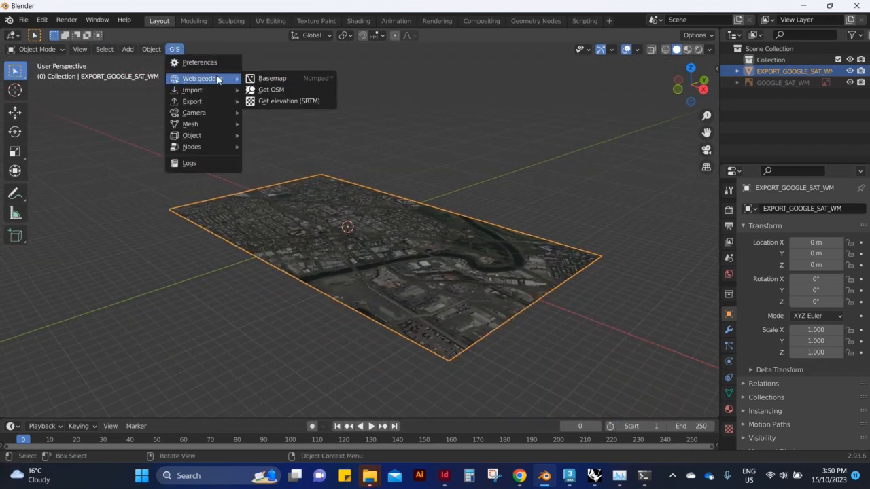
{"action": "left_click", "coordinate": [287, 101]}
{"action": "left_click", "coordinate": [281, 150]}
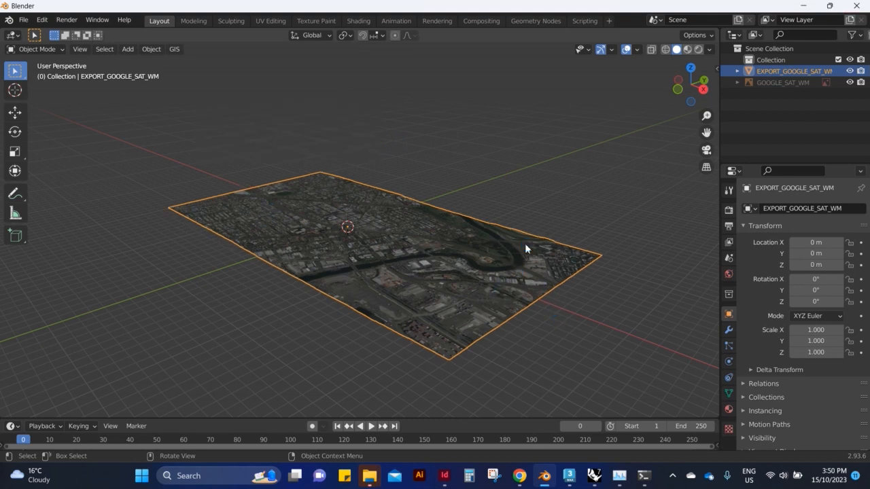
{"action": "scroll", "coordinate": [504, 275], "scroll_direction": "up", "scroll_amount": 2}
{"action": "middle_click_drag", "start_coordinate": [504, 276], "coordinate": [556, 298]}
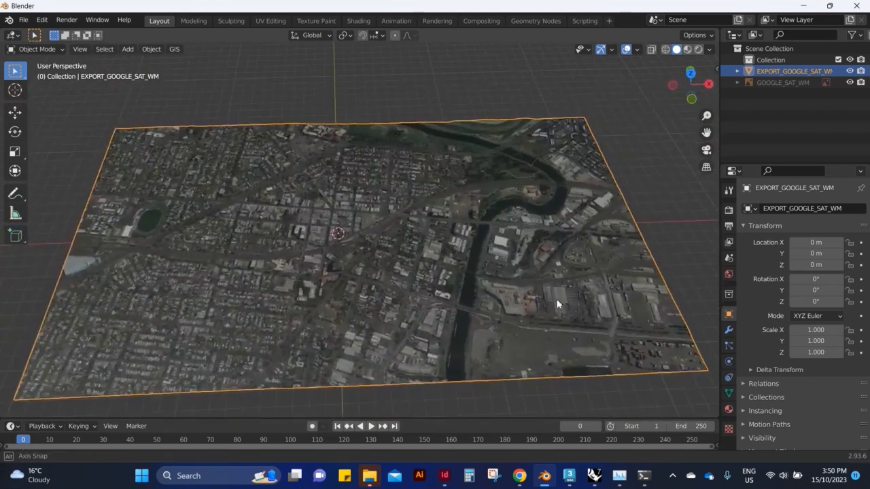
Import OSM building, highway, railway and waterway ways with elevation from EXPORT_GOOGLE_SAT_WM and buildings extruded at a 20.00 default height.
{"action": "scroll", "coordinate": [511, 278], "scroll_direction": "up", "scroll_amount": 2}
{"action": "left_click", "coordinate": [175, 50]}
{"action": "mouse_move", "coordinate": [204, 79]}
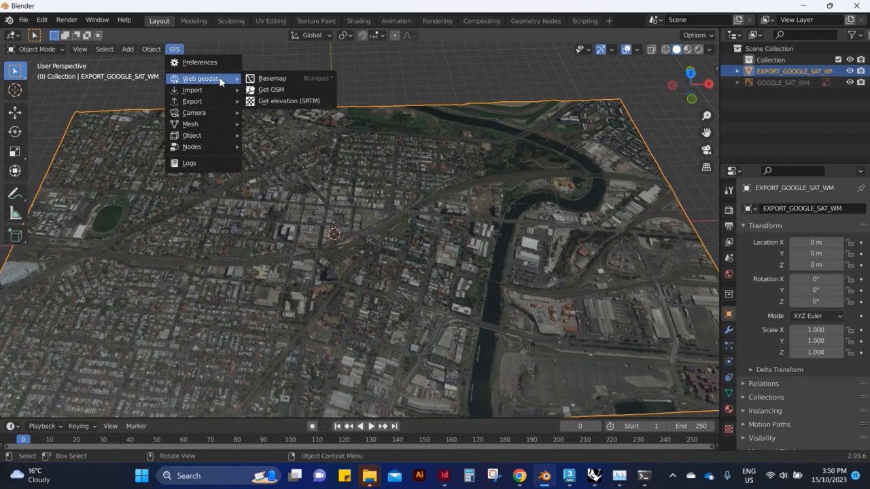
{"action": "left_click", "coordinate": [293, 90]}
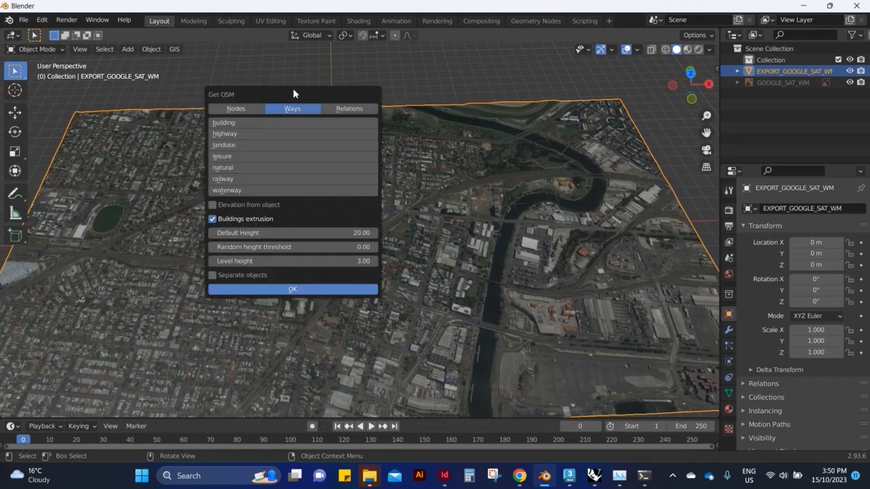
{"action": "left_click", "coordinate": [232, 191], "text": "shift"}
{"action": "left_click", "coordinate": [230, 178], "text": "shift"}
{"action": "left_click", "coordinate": [228, 122], "text": "shift"}
{"action": "left_click", "coordinate": [227, 134], "text": "shift"}
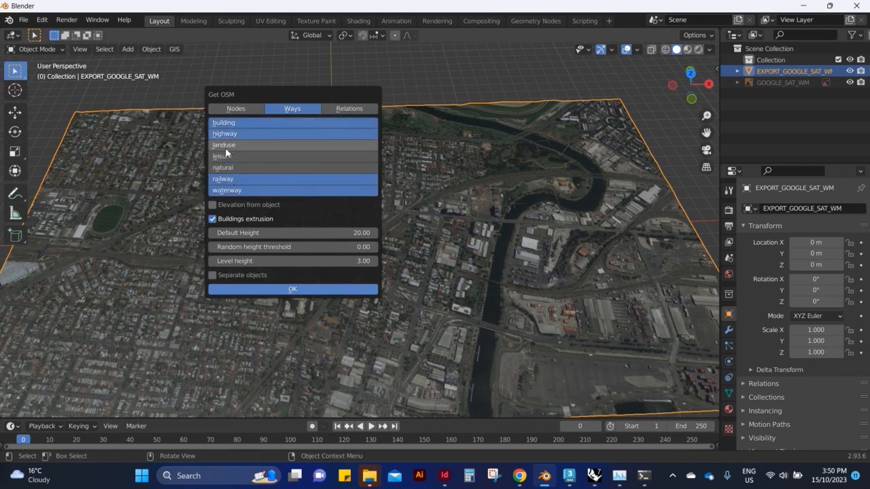
{"action": "left_click", "coordinate": [214, 204]}
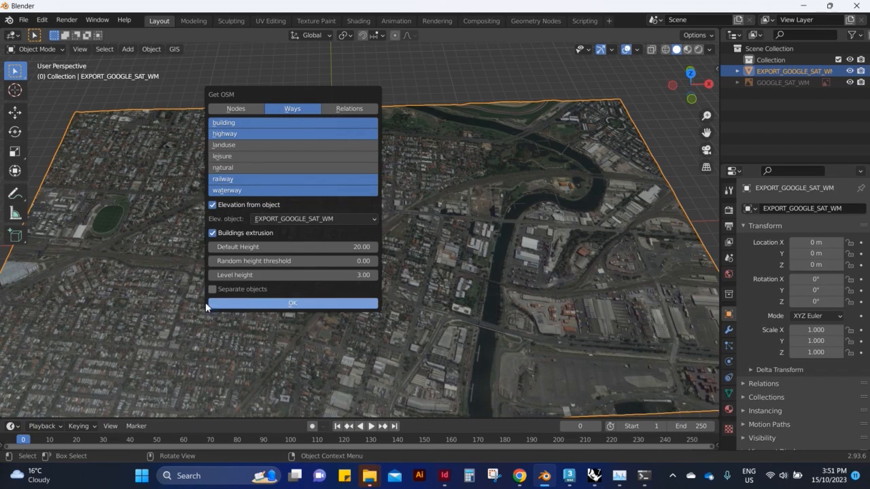
{"action": "left_click", "coordinate": [296, 306]}
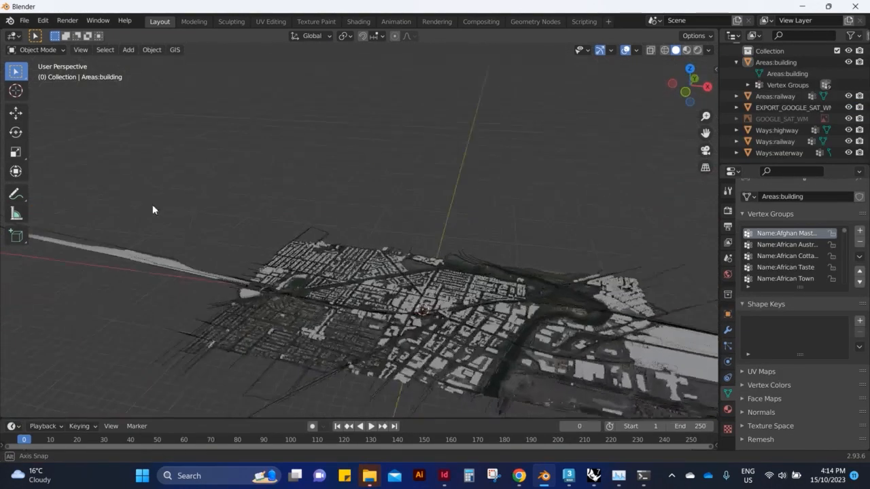
Inspect the imported OSM geometry over the terrain, picking out the railway and highway ways.
{"action": "middle_click_drag", "start_coordinate": [156, 208], "coordinate": [500, 352]}
{"action": "scroll", "coordinate": [499, 349], "scroll_direction": "up", "scroll_amount": 4}
{"action": "left_click", "coordinate": [205, 224]}
{"action": "scroll", "coordinate": [253, 248], "scroll_direction": "down", "scroll_amount": 4}
{"action": "middle_click_drag", "start_coordinate": [279, 267], "coordinate": [386, 349]}
{"action": "left_click", "coordinate": [695, 268]}
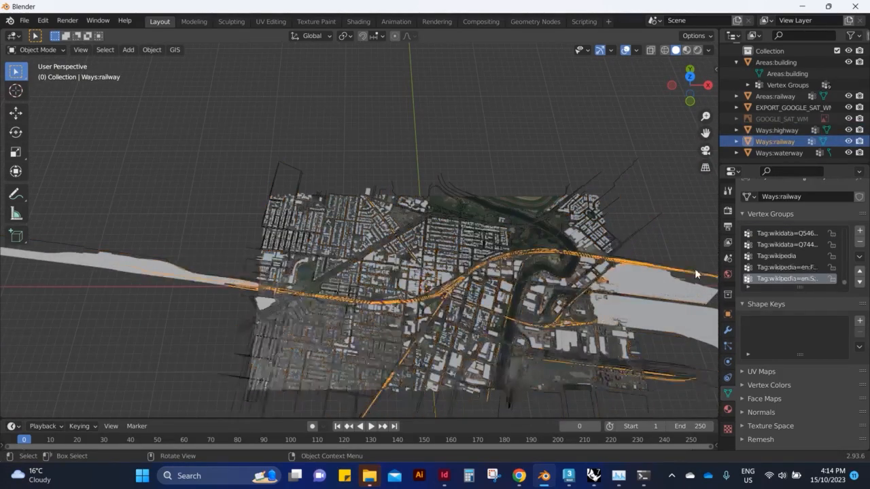
{"action": "scroll", "coordinate": [316, 288], "scroll_direction": "up", "scroll_amount": 1}
{"action": "middle_click_drag", "start_coordinate": [316, 289], "coordinate": [352, 304]}
{"action": "left_click", "coordinate": [530, 159]}
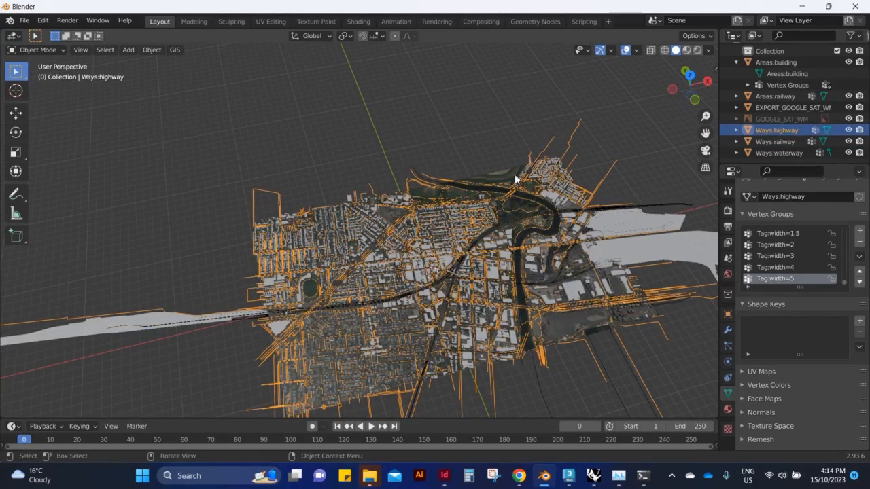
Examine the named vertex groups of the Areas:building object and collapse its hierarchy again.
{"action": "left_click", "coordinate": [748, 85]}
{"action": "left_click", "coordinate": [788, 107]}
{"action": "left_click", "coordinate": [796, 119]}
{"action": "left_click", "coordinate": [793, 130]}
{"action": "left_click", "coordinate": [792, 142]}
{"action": "scroll", "coordinate": [780, 82], "scroll_direction": "down", "scroll_amount": 4}
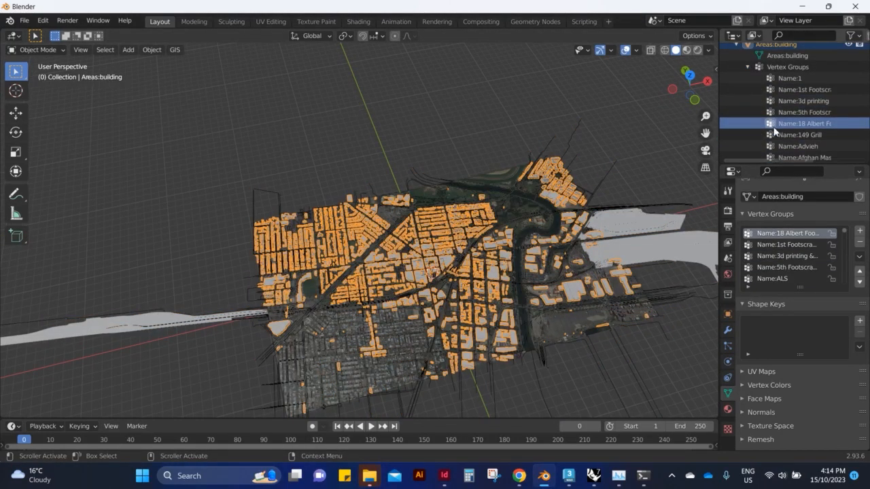
{"action": "left_click", "coordinate": [788, 81]}
{"action": "left_click", "coordinate": [798, 93]}
{"action": "left_click", "coordinate": [798, 103]}
{"action": "left_click", "coordinate": [797, 115]}
{"action": "left_click", "coordinate": [799, 126]}
{"action": "left_click", "coordinate": [801, 137]}
{"action": "scroll", "coordinate": [815, 119], "scroll_direction": "up", "scroll_amount": 2}
{"action": "scroll", "coordinate": [816, 121], "scroll_direction": "up", "scroll_amount": 2}
{"action": "left_click", "coordinate": [737, 72]}
{"action": "scroll", "coordinate": [741, 178], "scroll_direction": "up", "scroll_amount": 1}
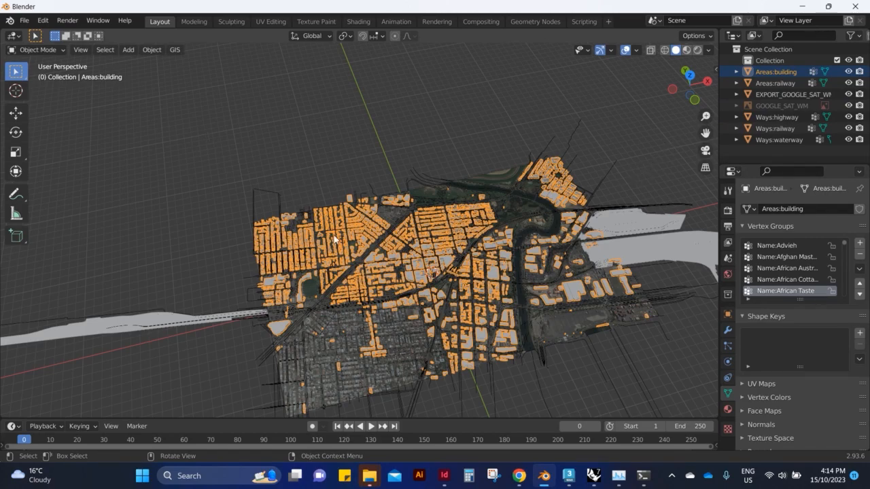
Examine the extruded building mesh up close and across the whole site, including its object context options.
{"action": "scroll", "coordinate": [518, 334], "scroll_direction": "up", "scroll_amount": 3}
{"action": "scroll", "coordinate": [518, 333], "scroll_direction": "down", "scroll_amount": 5}
{"action": "scroll", "coordinate": [251, 143], "scroll_direction": "up", "scroll_amount": 6}
{"action": "middle_click_drag", "start_coordinate": [251, 143], "coordinate": [261, 272]}
{"action": "scroll", "coordinate": [515, 283], "scroll_direction": "up", "scroll_amount": 7}
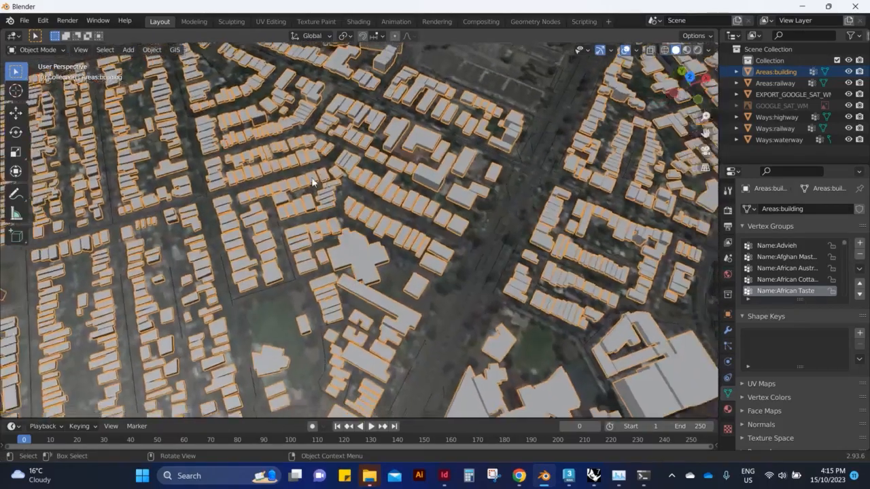
{"action": "scroll", "coordinate": [312, 179], "scroll_direction": "down", "scroll_amount": 13}
{"action": "scroll", "coordinate": [472, 208], "scroll_direction": "up", "scroll_amount": 5}
{"action": "middle_click_drag", "start_coordinate": [639, 291], "coordinate": [463, 224]}
{"action": "scroll", "coordinate": [418, 196], "scroll_direction": "down", "scroll_amount": 4}
{"action": "scroll", "coordinate": [408, 199], "scroll_direction": "up", "scroll_amount": 1}
{"action": "middle_click_drag", "start_coordinate": [231, 218], "coordinate": [394, 238]}
{"action": "scroll", "coordinate": [528, 310], "scroll_direction": "up", "scroll_amount": 6}
{"action": "right_click", "coordinate": [232, 277]}
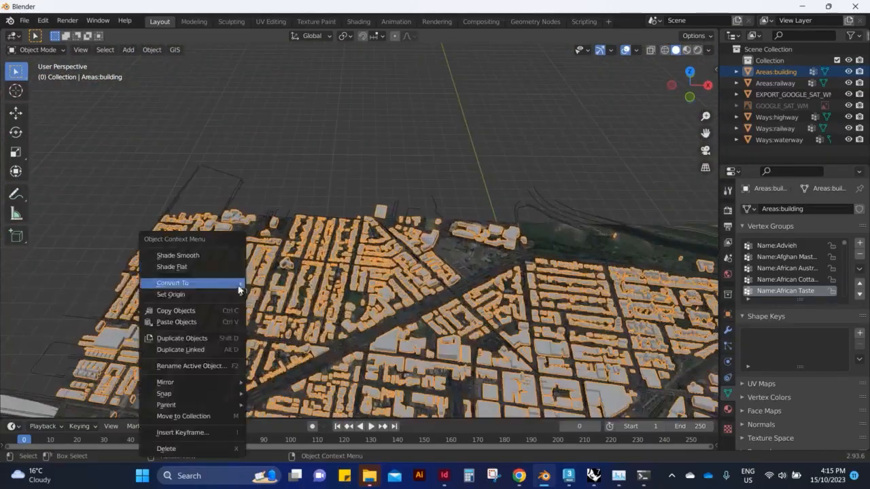
{"action": "middle_click_drag", "start_coordinate": [326, 189], "coordinate": [328, 322]}
{"action": "scroll", "coordinate": [439, 381], "scroll_direction": "down", "scroll_amount": 1}
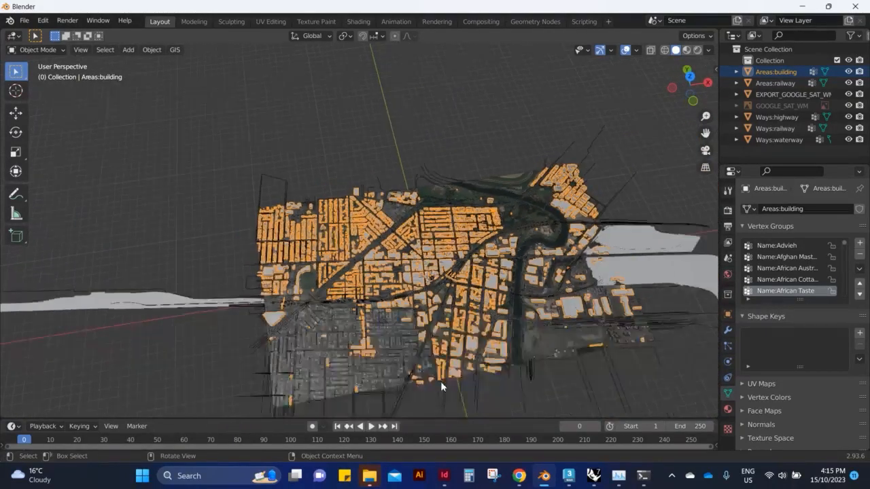
{"action": "scroll", "coordinate": [439, 382], "scroll_direction": "up", "scroll_amount": 8}
{"action": "middle_click_drag", "start_coordinate": [386, 315], "coordinate": [367, 366]}
{"action": "scroll", "coordinate": [165, 206], "scroll_direction": "down", "scroll_amount": 5}
{"action": "middle_click_drag", "start_coordinate": [416, 235], "coordinate": [394, 291]}
{"action": "scroll", "coordinate": [442, 224], "scroll_direction": "up", "scroll_amount": 4}
Select the Areas:building mesh and enter Edit Mode.
{"action": "left_click", "coordinate": [245, 192]}
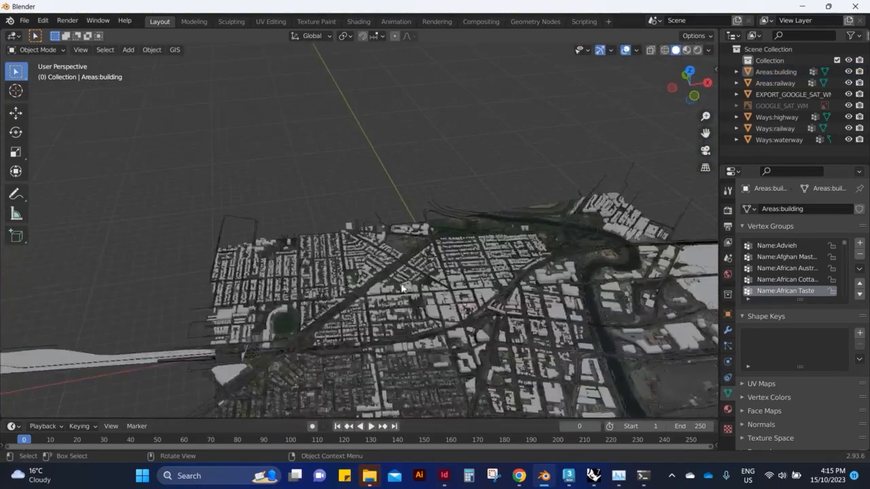
{"action": "scroll", "coordinate": [435, 316], "scroll_direction": "up", "scroll_amount": 3}
{"action": "left_click", "coordinate": [454, 343]}
{"action": "key", "text": "Tab"}
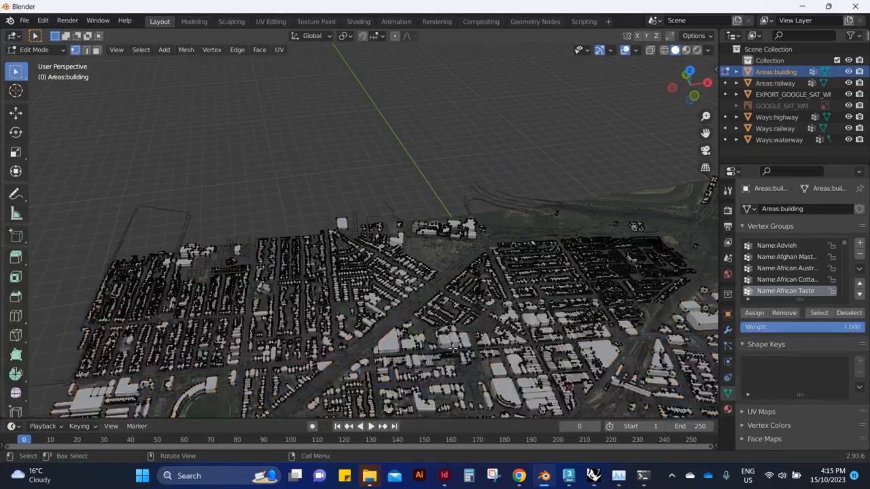
{"action": "scroll", "coordinate": [454, 350], "scroll_direction": "up", "scroll_amount": 2}
{"action": "middle_click_drag", "start_coordinate": [219, 186], "coordinate": [294, 216]}
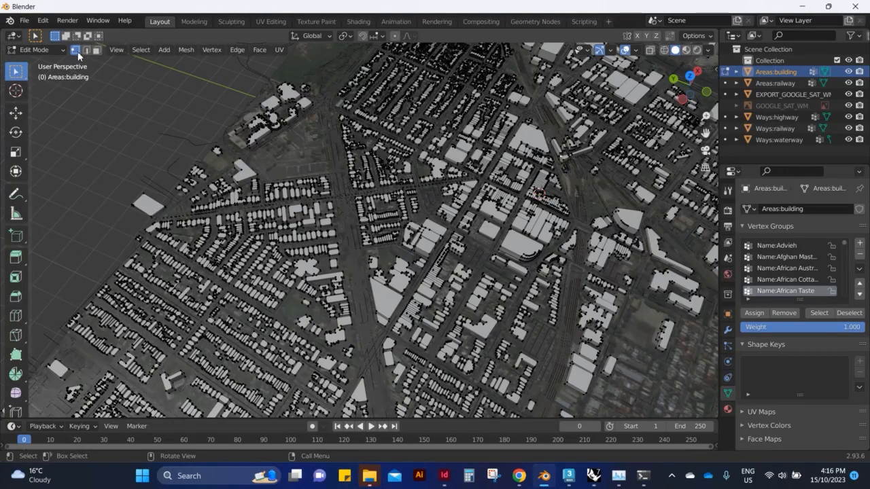
Switch to face selection and select the flat roof face of one large building beside the wide road.
{"action": "scroll", "coordinate": [439, 366], "scroll_direction": "up", "scroll_amount": 5}
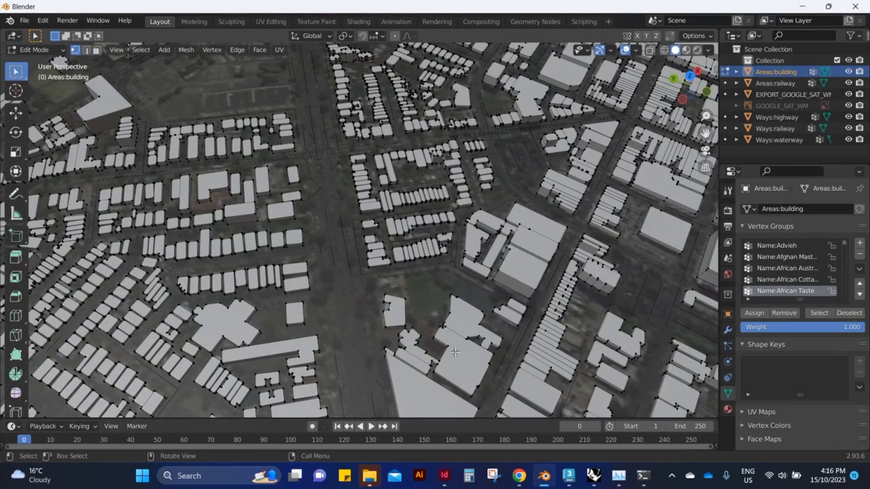
{"action": "left_click", "coordinate": [96, 51]}
{"action": "left_click", "coordinate": [456, 355]}
{"action": "middle_click_drag", "start_coordinate": [456, 355], "coordinate": [455, 351]}
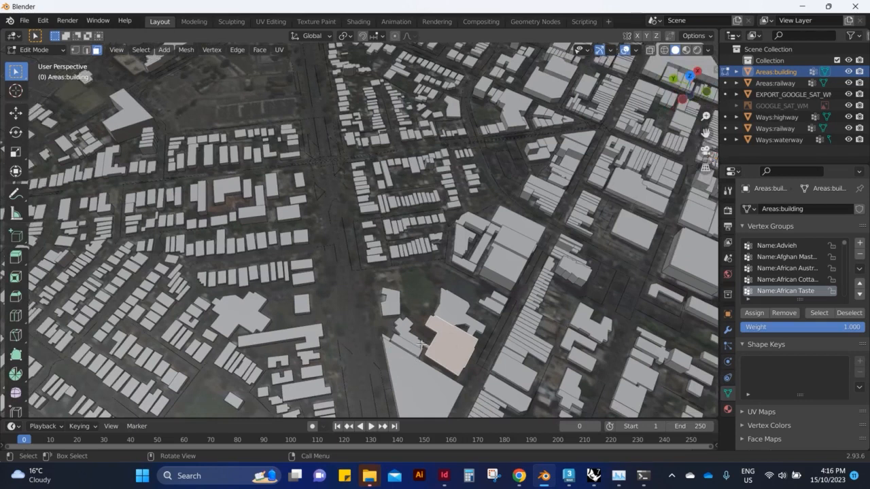
{"action": "right_click", "coordinate": [455, 351]}
{"action": "left_click", "coordinate": [455, 349]}
{"action": "key", "text": "ctrl+i"}
{"action": "left_click", "coordinate": [442, 353]}
Extend the roof face selection to all faces with a similar normal.
{"action": "key", "text": "shift+g"}
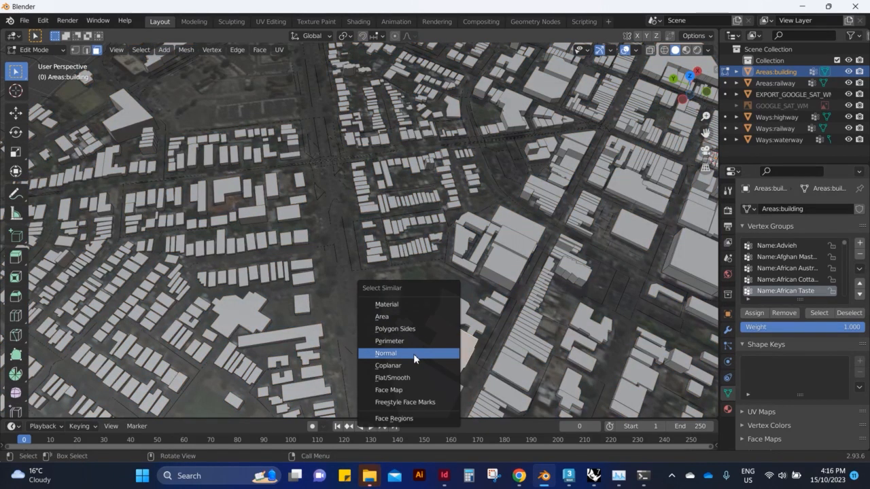
{"action": "left_click", "coordinate": [413, 354]}
{"action": "middle_click_drag", "start_coordinate": [563, 317], "coordinate": [275, 285]}
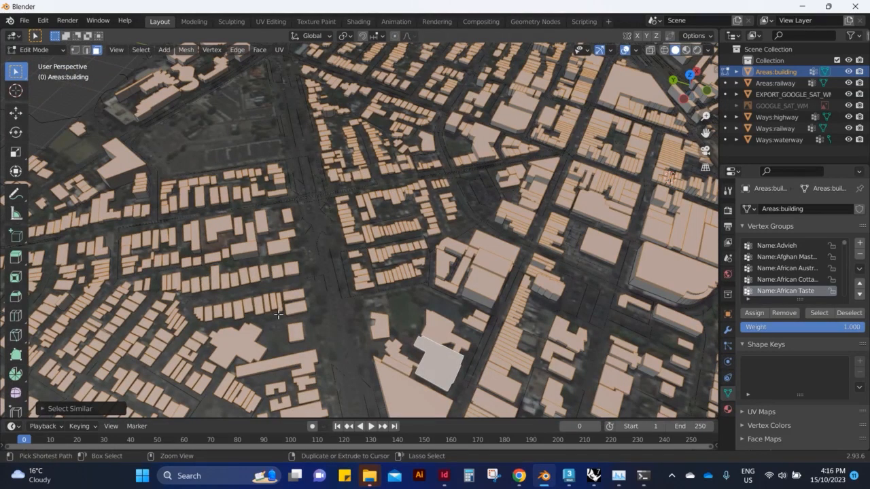
Invert the face selection of the building mesh so the non-roof faces are selected.
{"action": "right_click", "coordinate": [313, 242]}
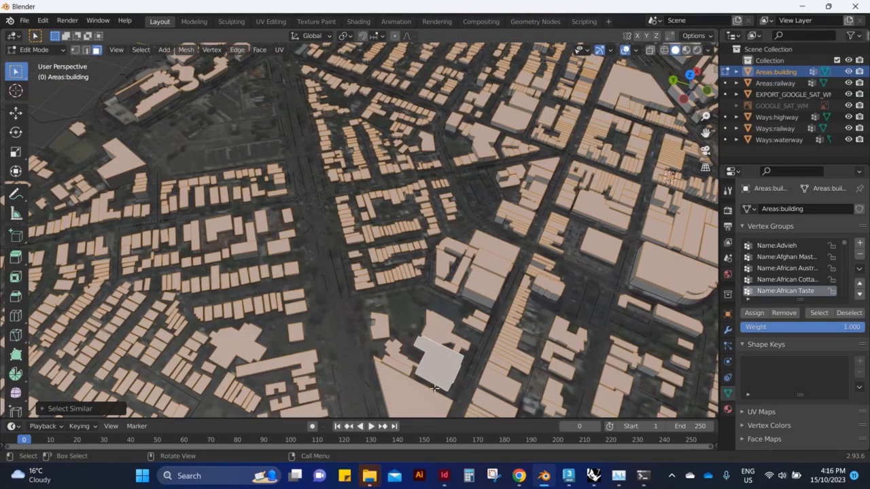
{"action": "key", "text": "ctrl+i"}
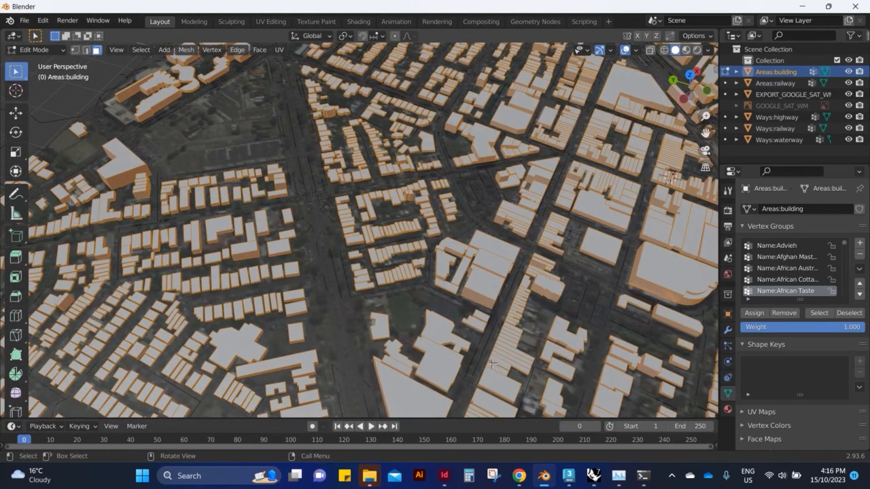
{"action": "key", "text": "x"}
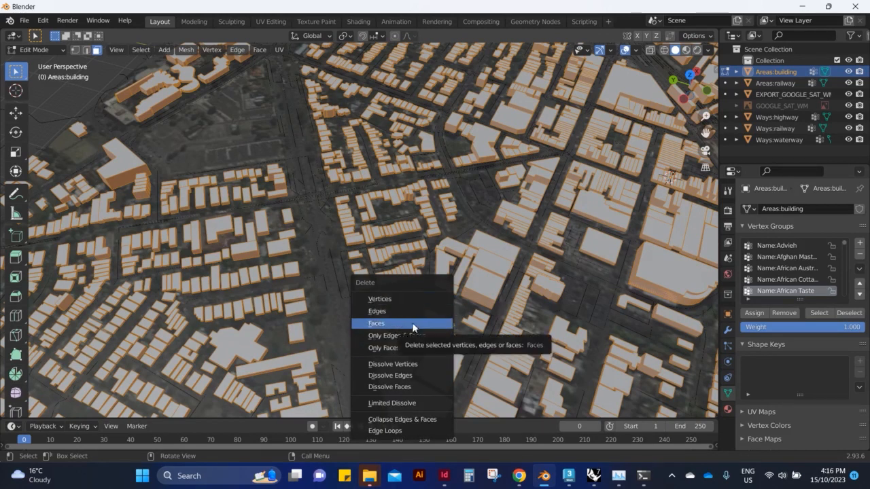
{"action": "left_click", "coordinate": [395, 349]}
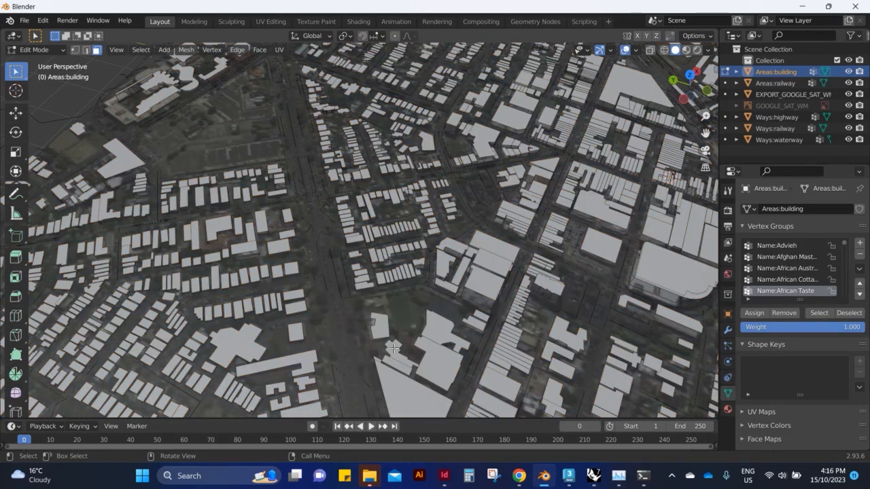
{"action": "key", "text": "ctrl+z"}
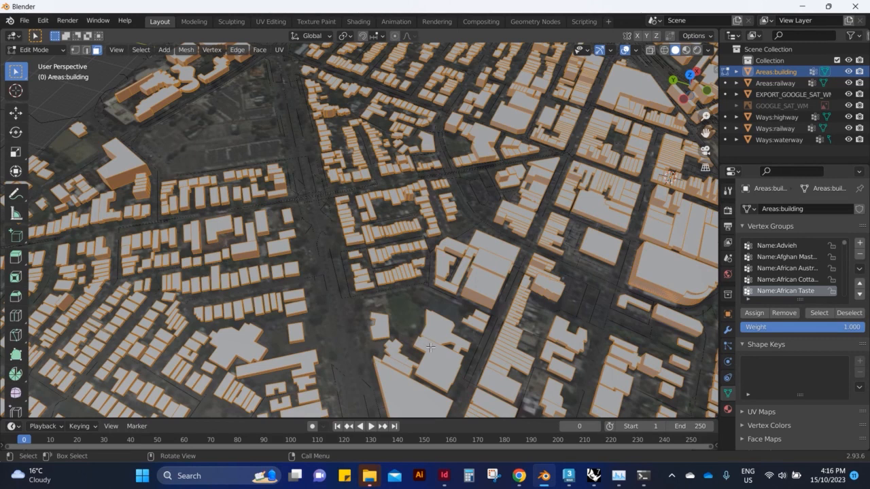
Delete the faces of the selected building walls, keeping the flat roof faces.
{"action": "key", "text": "x"}
{"action": "left_click", "coordinate": [406, 330]}
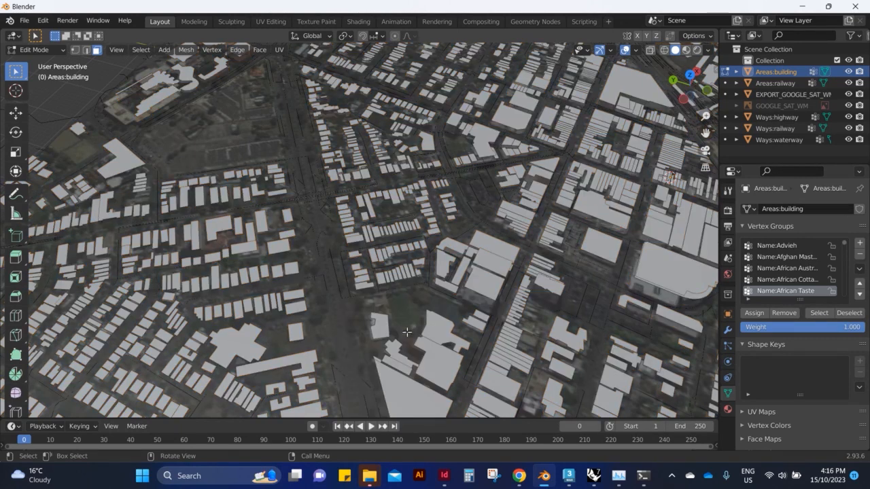
{"action": "middle_click_drag", "start_coordinate": [408, 279], "coordinate": [345, 303], "text": "alt"}
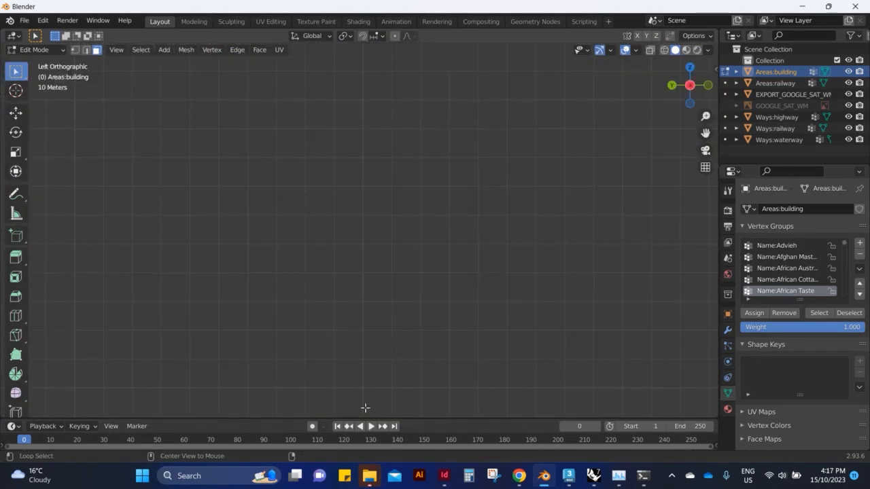
{"action": "middle_click_drag", "start_coordinate": [397, 288], "coordinate": [392, 322]}
{"action": "scroll", "coordinate": [392, 322], "scroll_direction": "up", "scroll_amount": 3}
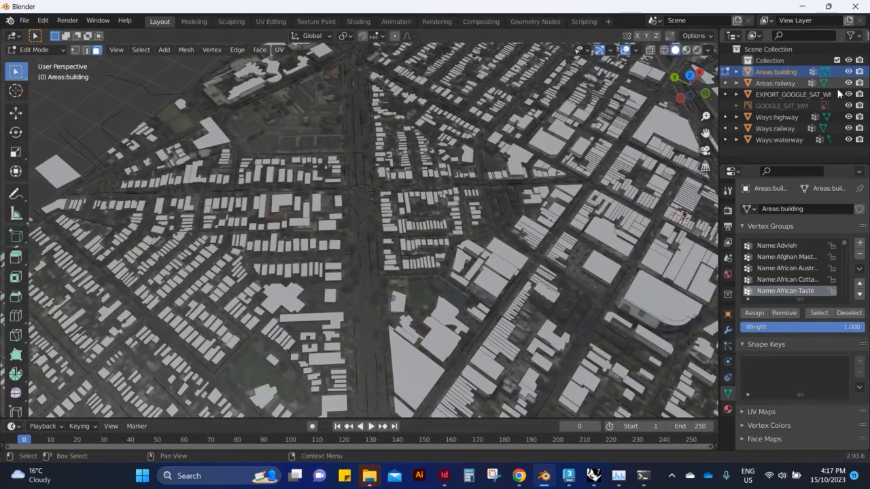
Hide Areas:railway, EXPORT_GOOGLE_SAT_WM, Ways:highway, Ways:railway and Ways:waterway so only the buildings remain in the viewport.
{"action": "left_click", "coordinate": [848, 83]}
{"action": "left_click", "coordinate": [849, 94]}
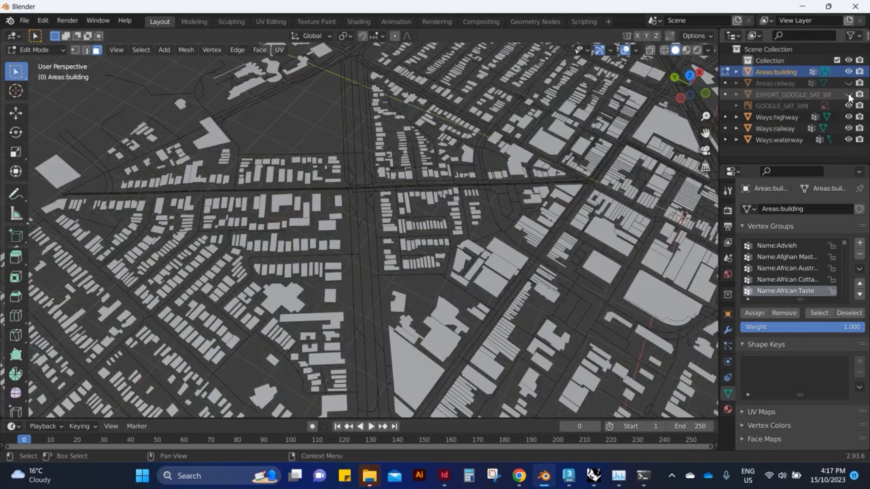
{"action": "left_click", "coordinate": [849, 117]}
{"action": "left_click", "coordinate": [848, 129]}
{"action": "left_click", "coordinate": [848, 139]}
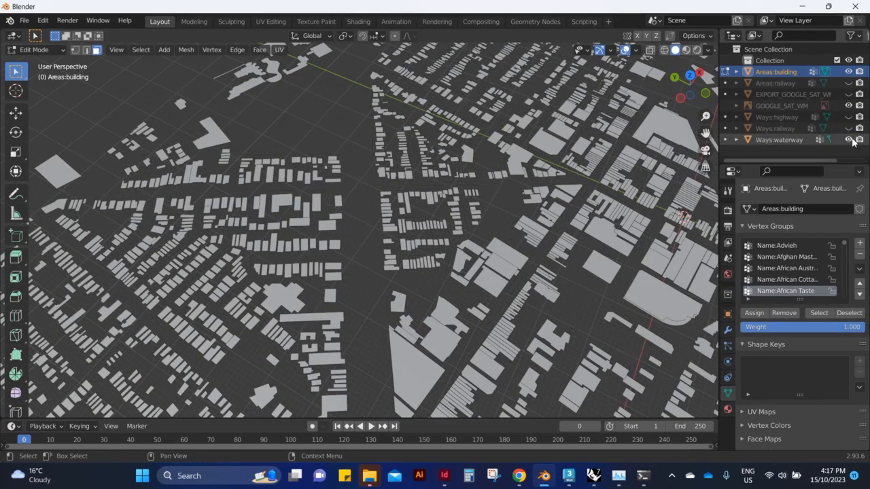
Select one large flat building face and extend the selection to all faces with a similar normal.
{"action": "scroll", "coordinate": [500, 180], "scroll_direction": "down", "scroll_amount": 2}
{"action": "middle_click_drag", "start_coordinate": [368, 160], "coordinate": [397, 209]}
{"action": "left_click", "coordinate": [379, 171]}
{"action": "key", "text": "ctrl+g"}
{"action": "left_click", "coordinate": [369, 169]}
{"action": "right_click", "coordinate": [379, 161]}
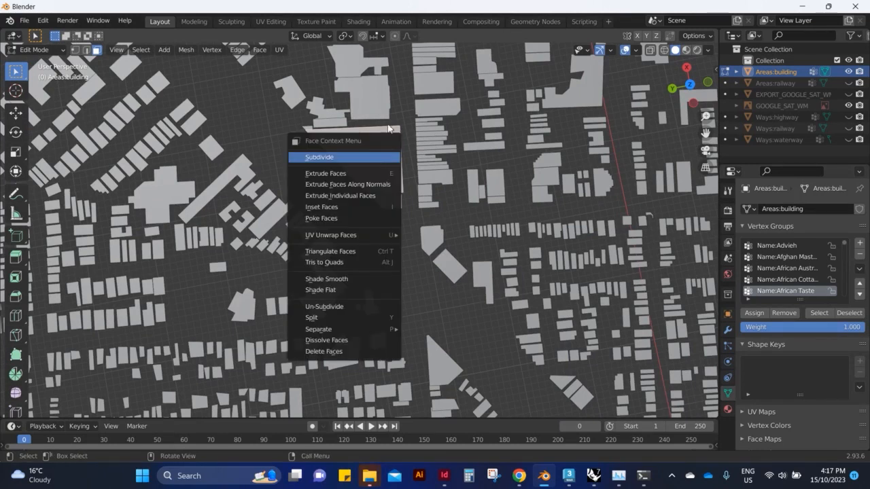
{"action": "key", "text": "shift+g"}
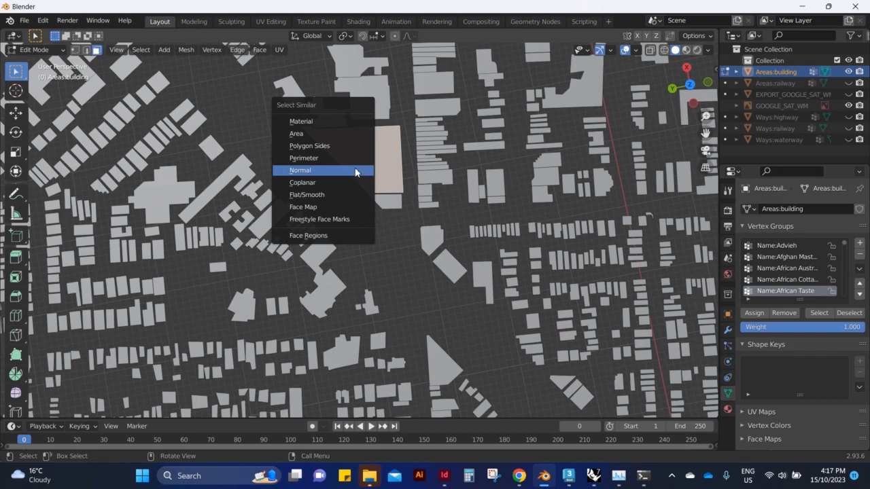
{"action": "left_click", "coordinate": [331, 168]}
{"action": "middle_click_drag", "start_coordinate": [417, 218], "coordinate": [404, 304]}
Delete only the faces of the selected roofs, keeping their edges as outlines, and return to Object Mode.
{"action": "key", "text": "x"}
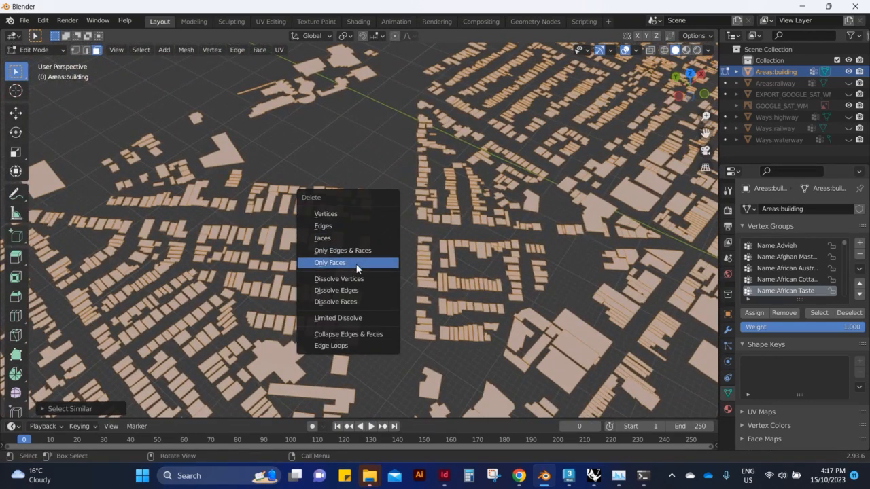
{"action": "left_click", "coordinate": [356, 268]}
{"action": "scroll", "coordinate": [303, 239], "scroll_direction": "down", "scroll_amount": 5}
{"action": "middle_click_drag", "start_coordinate": [365, 225], "coordinate": [420, 140]}
{"action": "scroll", "coordinate": [147, 132], "scroll_direction": "up", "scroll_amount": 2}
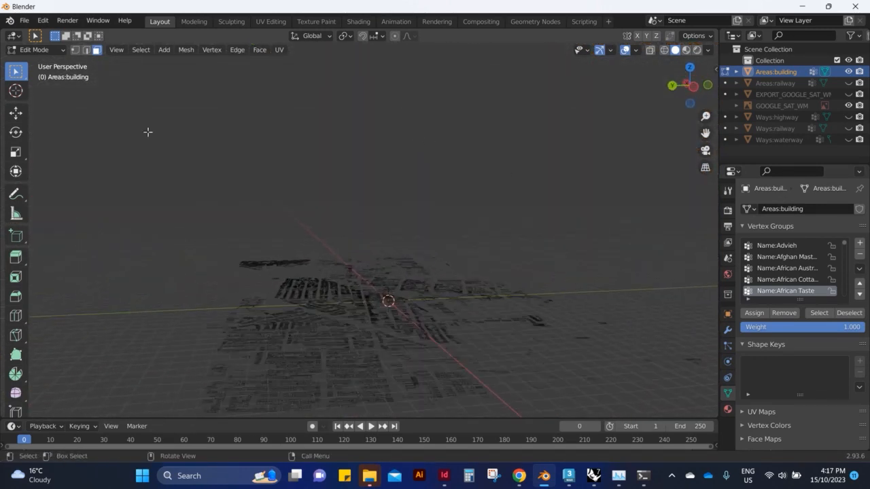
{"action": "key", "text": "Tab"}
{"action": "middle_click_drag", "start_coordinate": [252, 161], "coordinate": [284, 227]}
{"action": "scroll", "coordinate": [485, 306], "scroll_direction": "down", "scroll_amount": 1}
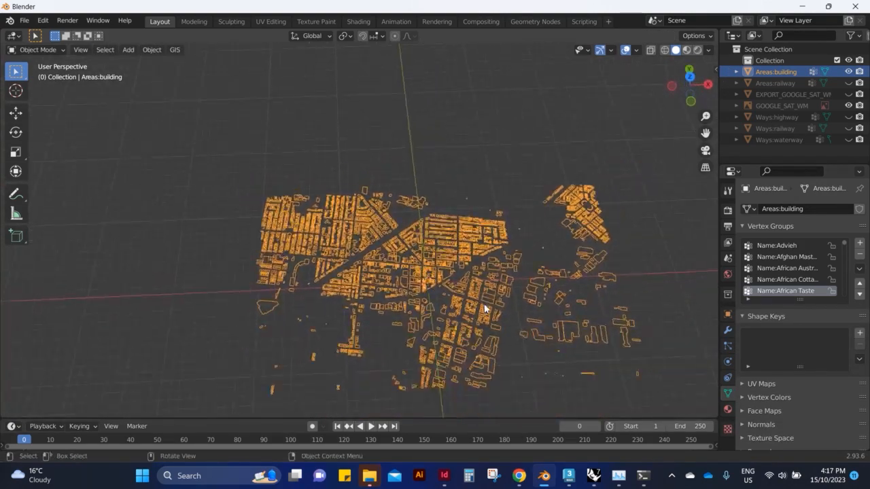
{"action": "scroll", "coordinate": [306, 211], "scroll_direction": "up", "scroll_amount": 4}
{"action": "scroll", "coordinate": [412, 291], "scroll_direction": "down", "scroll_amount": 1}
{"action": "scroll", "coordinate": [412, 292], "scroll_direction": "up", "scroll_amount": 2}
{"action": "middle_click_drag", "start_coordinate": [412, 291], "coordinate": [286, 204]}
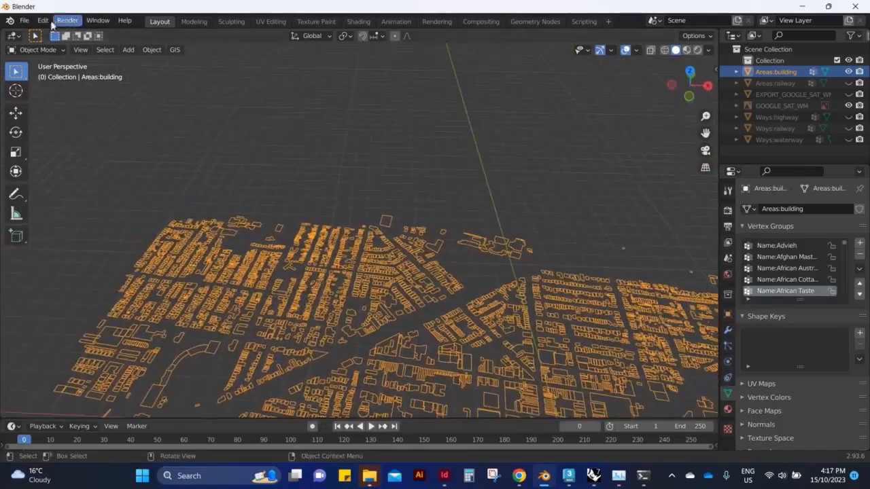
Export the selected building outlines over FOOTSCRAY.obj in the ARC80001 folder as Wavefront OBJ, closing the open Rhino session beforehand.
{"action": "left_click", "coordinate": [24, 21]}
{"action": "mouse_move", "coordinate": [42, 185]}
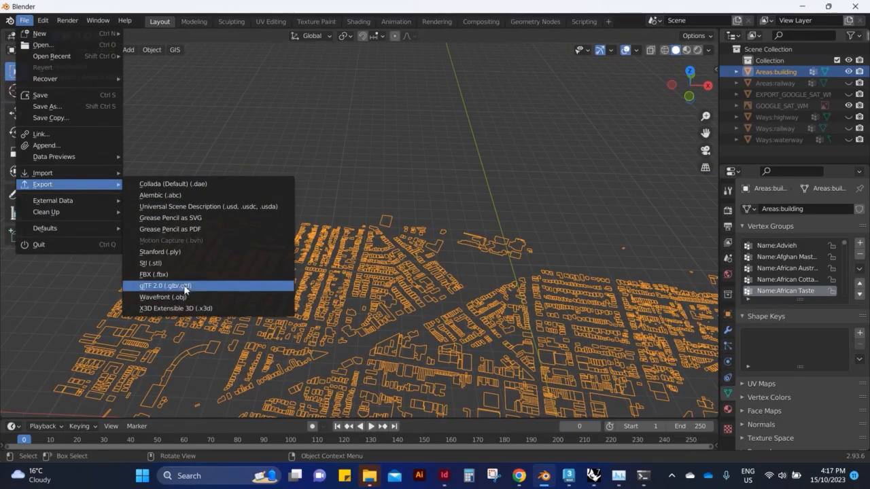
{"action": "left_click", "coordinate": [190, 298]}
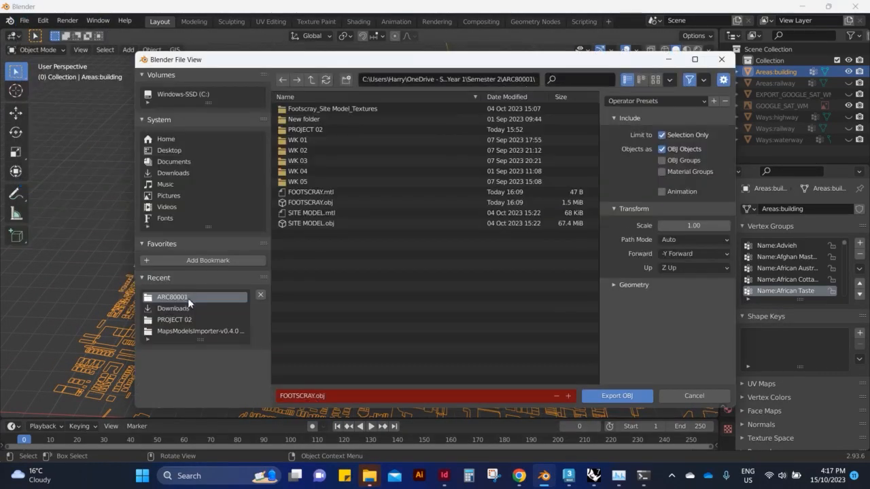
{"action": "left_click", "coordinate": [333, 193]}
{"action": "left_click", "coordinate": [595, 476]}
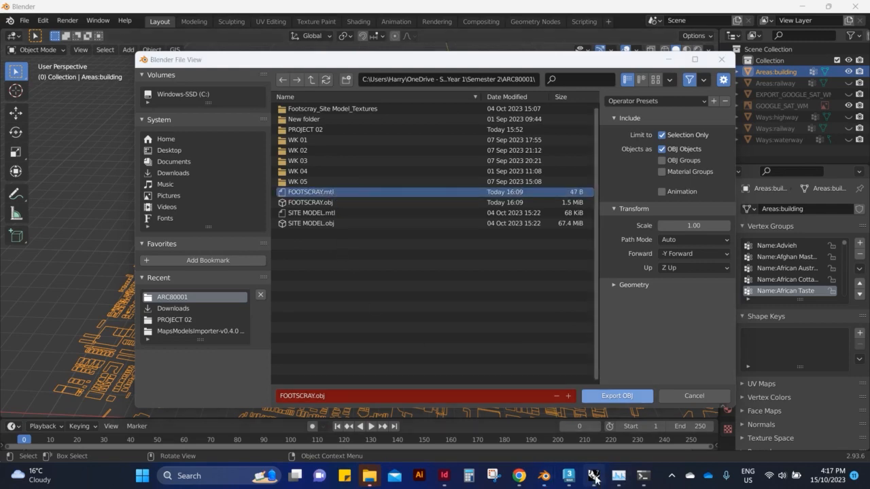
{"action": "left_click", "coordinate": [862, 7]}
{"action": "left_click", "coordinate": [438, 263]}
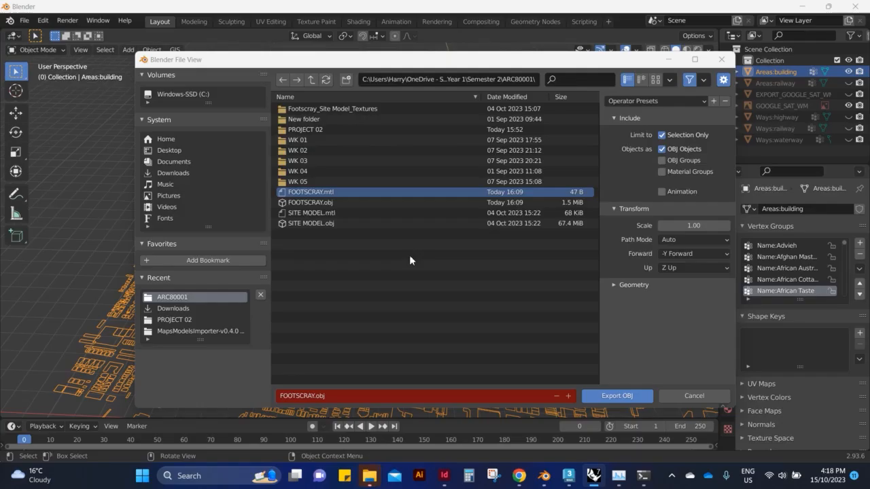
{"action": "left_click", "coordinate": [676, 322]}
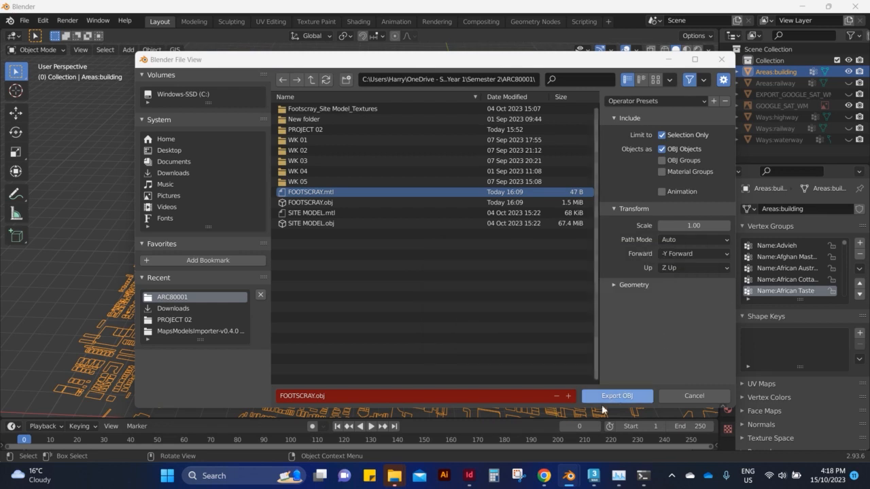
{"action": "left_click", "coordinate": [617, 396]}
{"action": "scroll", "coordinate": [419, 238], "scroll_direction": "up", "scroll_amount": 2}
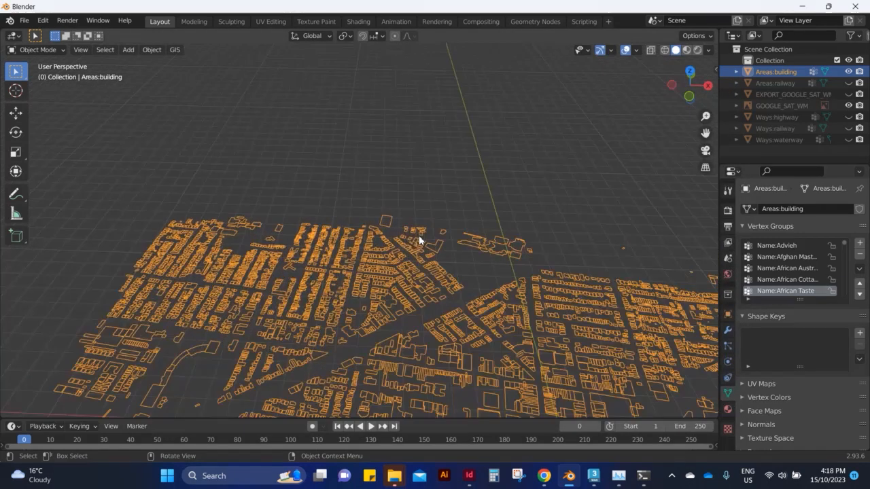
Export the selected building outlines over FOOTSCRAY.obj as Wavefront OBJ, limited to the selection, with Y Forward and Z Up.
{"action": "left_click", "coordinate": [24, 20]}
{"action": "mouse_move", "coordinate": [74, 176]}
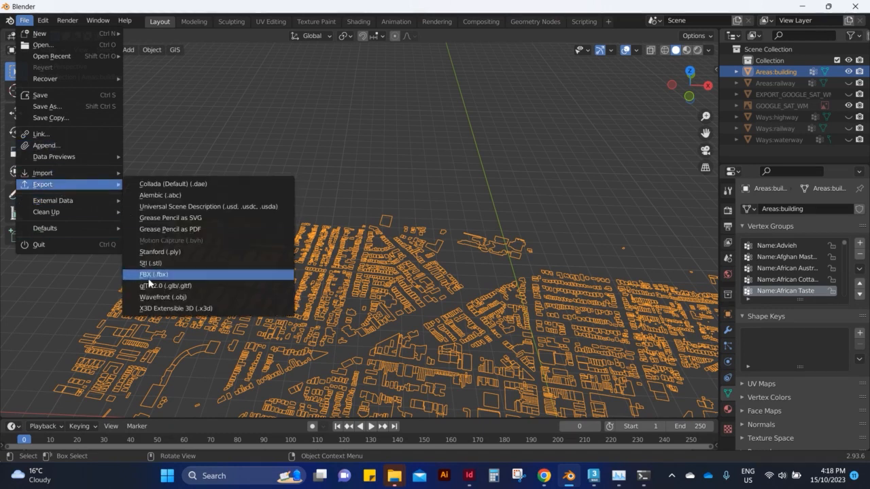
{"action": "left_click", "coordinate": [163, 297]}
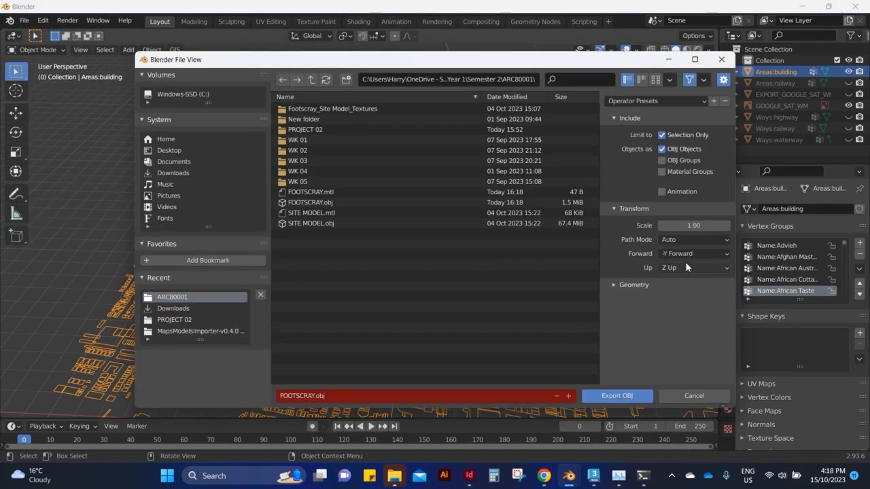
{"action": "left_click", "coordinate": [701, 255]}
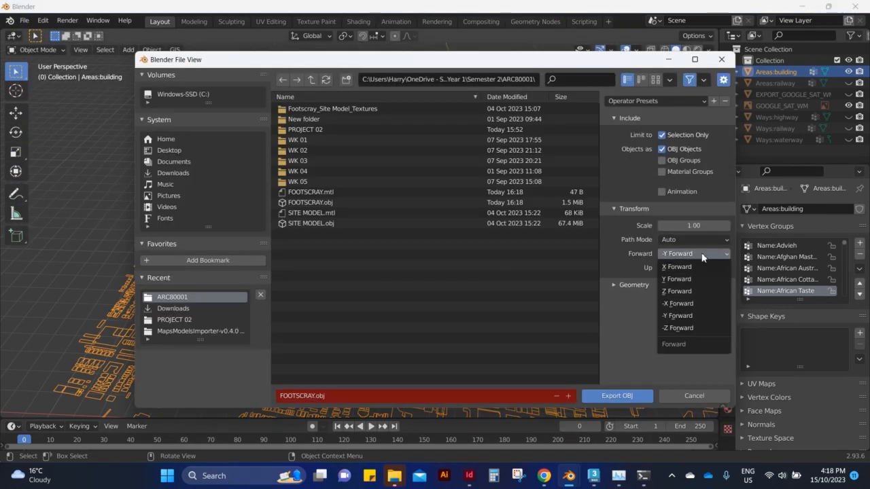
{"action": "left_click", "coordinate": [681, 280]}
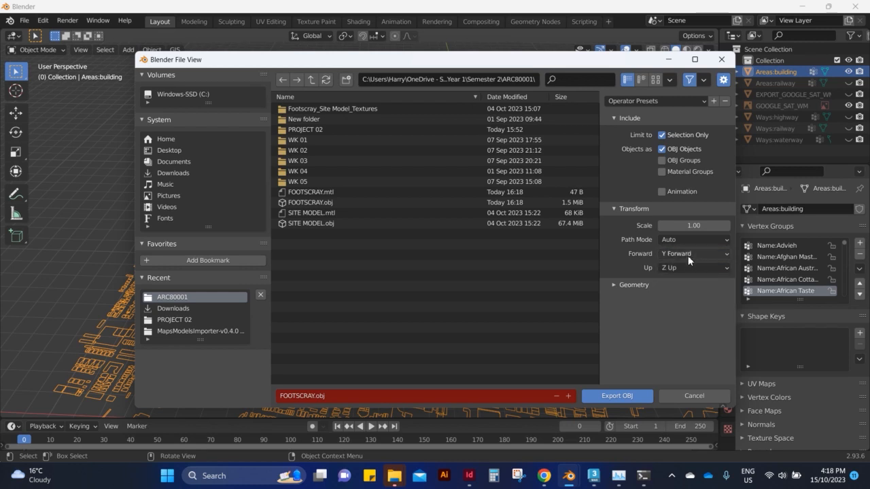
{"action": "left_click", "coordinate": [689, 270]}
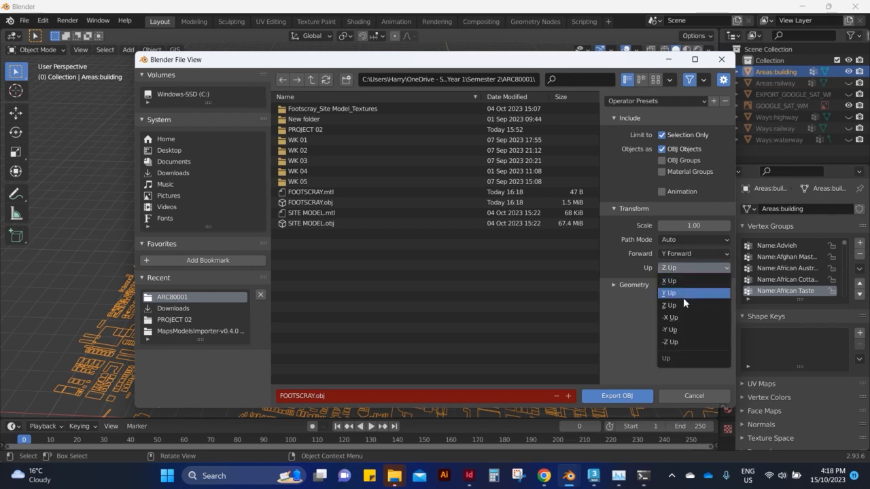
{"action": "mouse_move", "coordinate": [679, 257]}
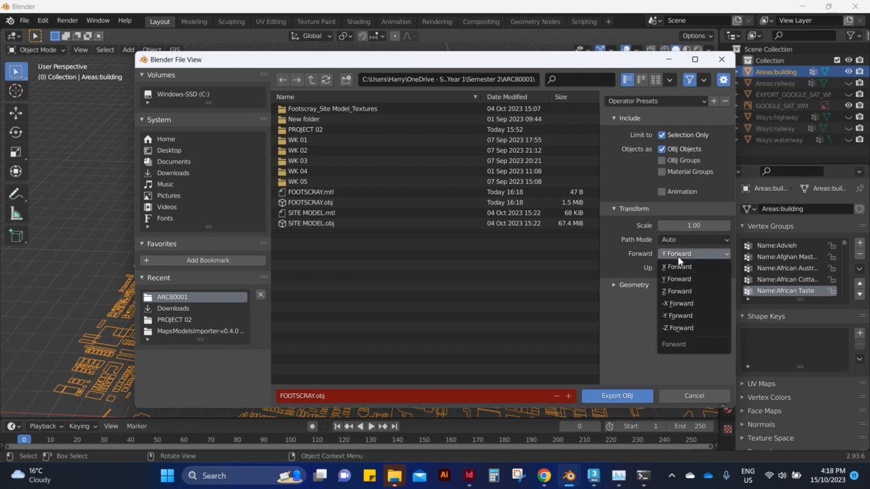
{"action": "left_click", "coordinate": [674, 280]}
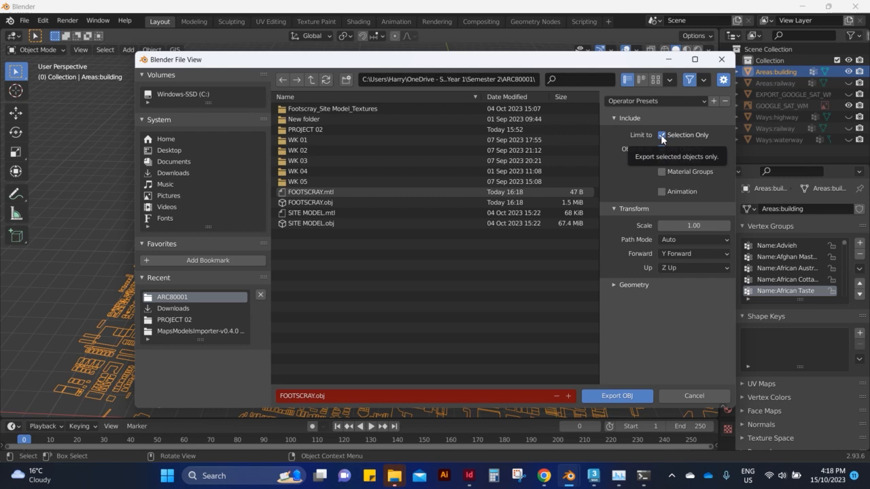
{"action": "left_click", "coordinate": [618, 396]}
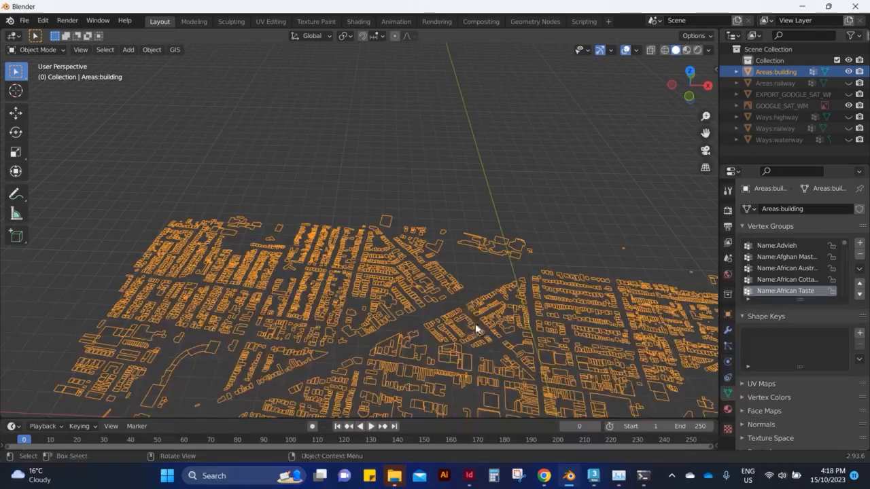
Deselect the building outlines and switch to Rhino with the FOOTSCRAY file open.
{"action": "left_click", "coordinate": [494, 267]}
{"action": "scroll", "coordinate": [394, 210], "scroll_direction": "down", "scroll_amount": 5}
{"action": "scroll", "coordinate": [395, 210], "scroll_direction": "up", "scroll_amount": 5}
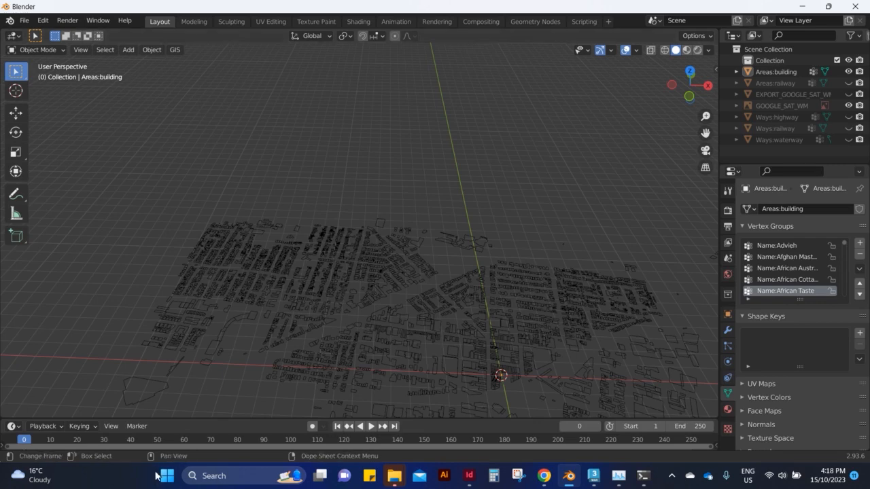
{"action": "left_click", "coordinate": [205, 475]}
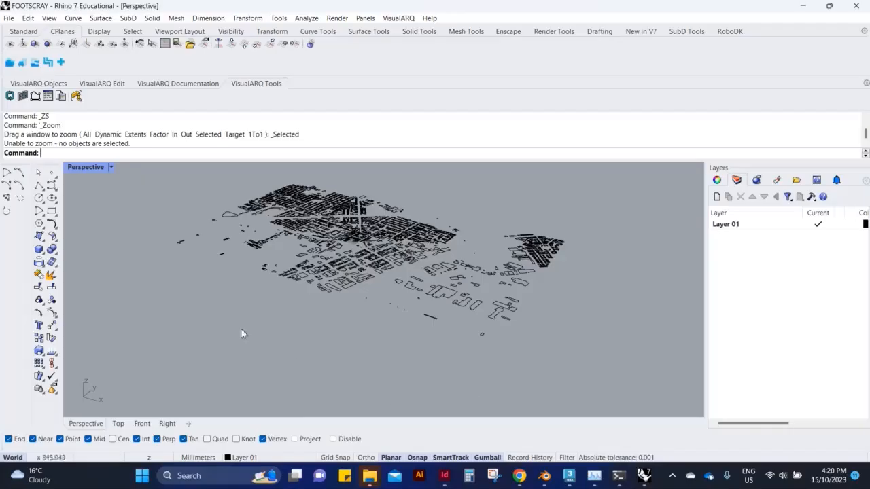
Check the distance across the imported building outlines with a temporary polyline between opposite ends of the model, and cancel it.
{"action": "scroll", "coordinate": [302, 286], "scroll_direction": "up", "scroll_amount": 2}
{"action": "scroll", "coordinate": [119, 262], "scroll_direction": "down", "scroll_amount": 2}
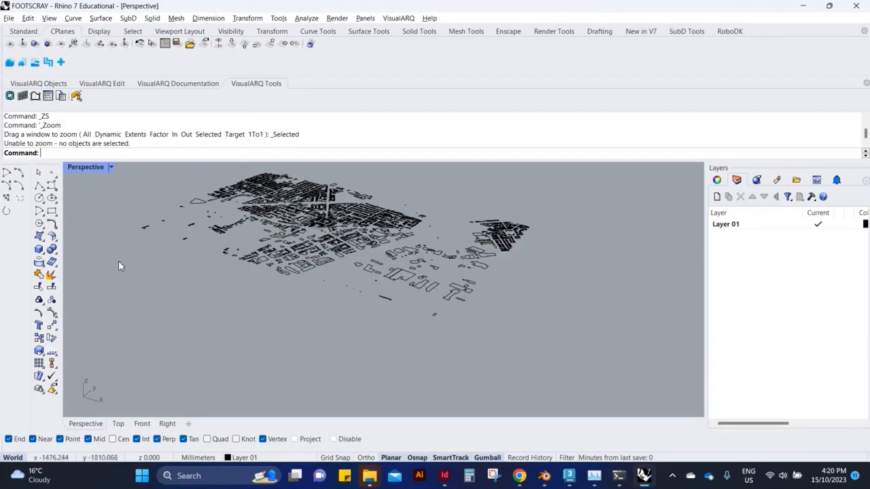
{"action": "right_click_drag", "start_coordinate": [351, 262], "coordinate": [421, 316]}
{"action": "scroll", "coordinate": [421, 317], "scroll_direction": "up", "scroll_amount": 4}
{"action": "scroll", "coordinate": [425, 261], "scroll_direction": "down", "scroll_amount": 4}
{"action": "left_click", "coordinate": [39, 185]}
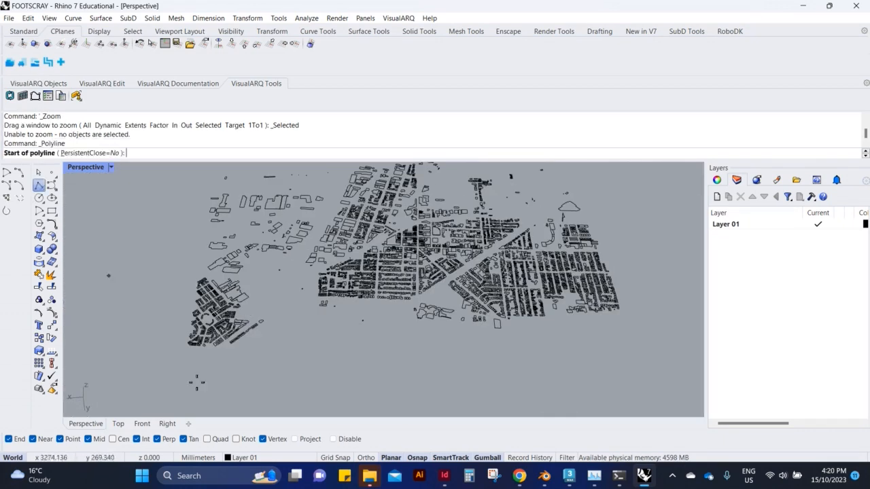
{"action": "scroll", "coordinate": [196, 379], "scroll_direction": "up", "scroll_amount": 7}
{"action": "left_click", "coordinate": [155, 316]}
{"action": "scroll", "coordinate": [155, 317], "scroll_direction": "down", "scroll_amount": 5}
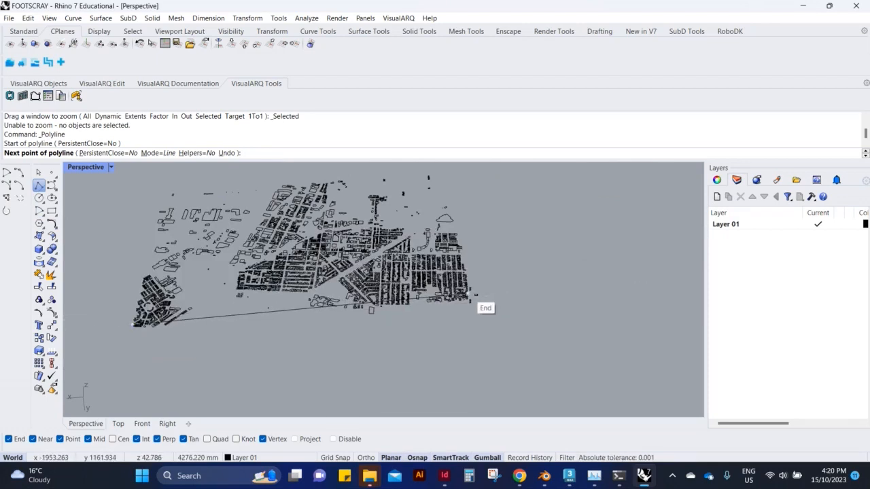
{"action": "key", "text": "Escape"}
Set the Rhino model units to Meters without scaling the existing geometry.
{"action": "left_click", "coordinate": [202, 459]}
{"action": "left_click", "coordinate": [234, 451]}
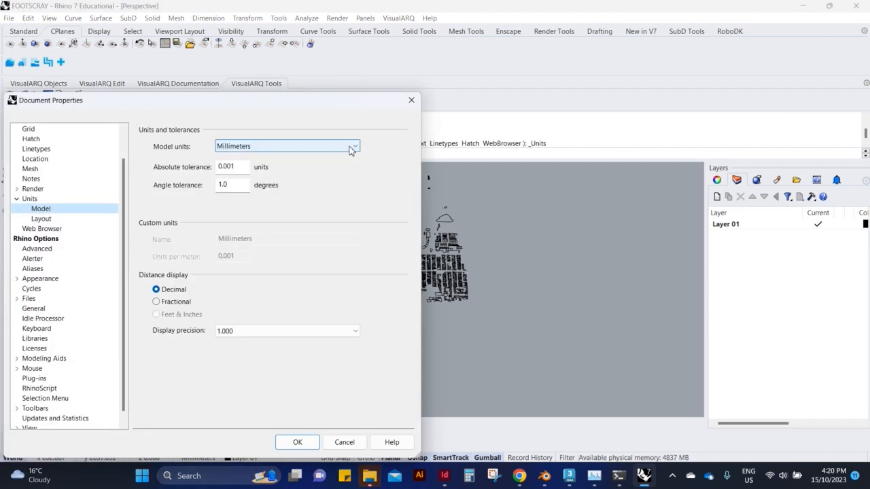
{"action": "left_click", "coordinate": [351, 147]}
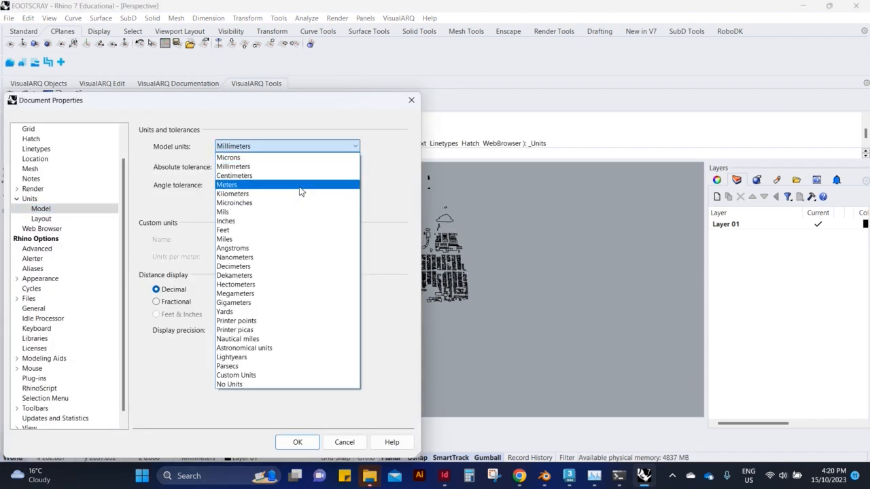
{"action": "left_click", "coordinate": [301, 185]}
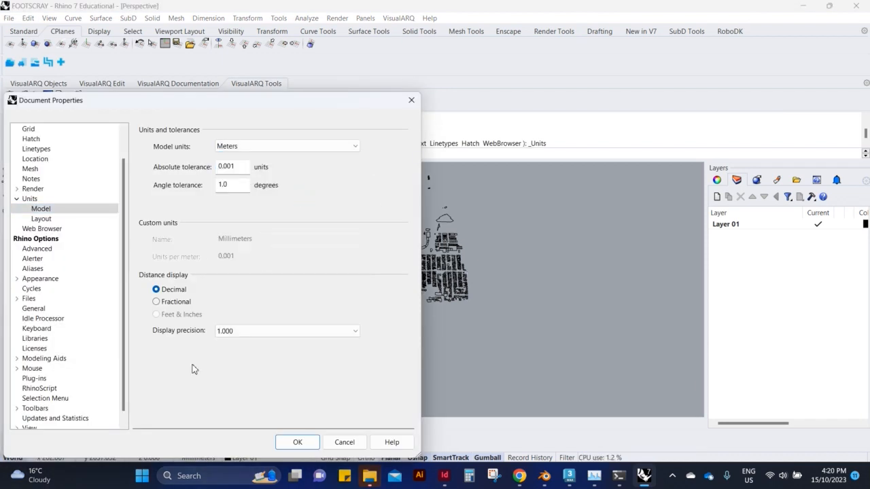
{"action": "left_click", "coordinate": [293, 443]}
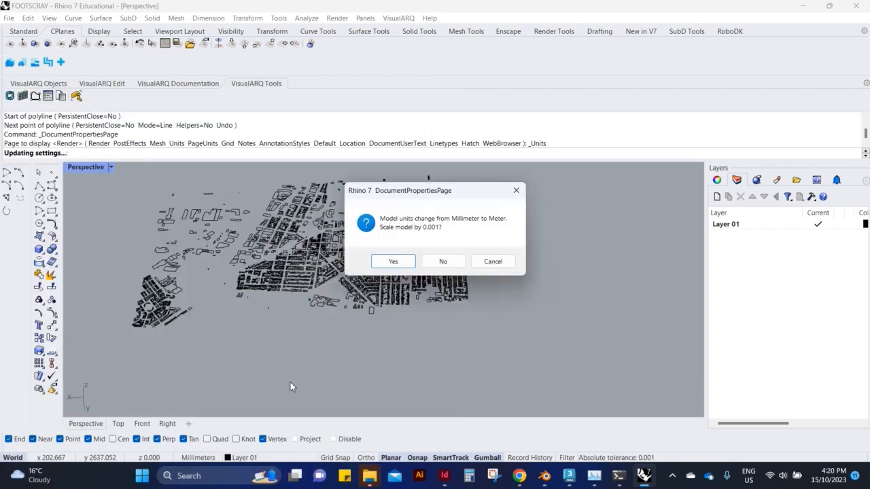
{"action": "left_click", "coordinate": [443, 262]}
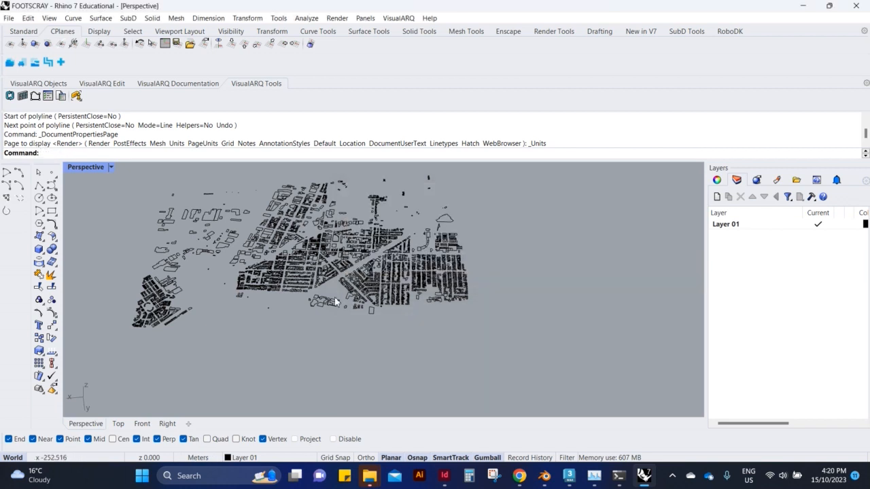
Recheck the model's overall length in metres with another temporary polyline across the outlines, and cancel it.
{"action": "scroll", "coordinate": [335, 301], "scroll_direction": "up", "scroll_amount": 3}
{"action": "left_click", "coordinate": [39, 185]}
{"action": "scroll", "coordinate": [326, 326], "scroll_direction": "down", "scroll_amount": 5}
{"action": "scroll", "coordinate": [195, 338], "scroll_direction": "up", "scroll_amount": 7}
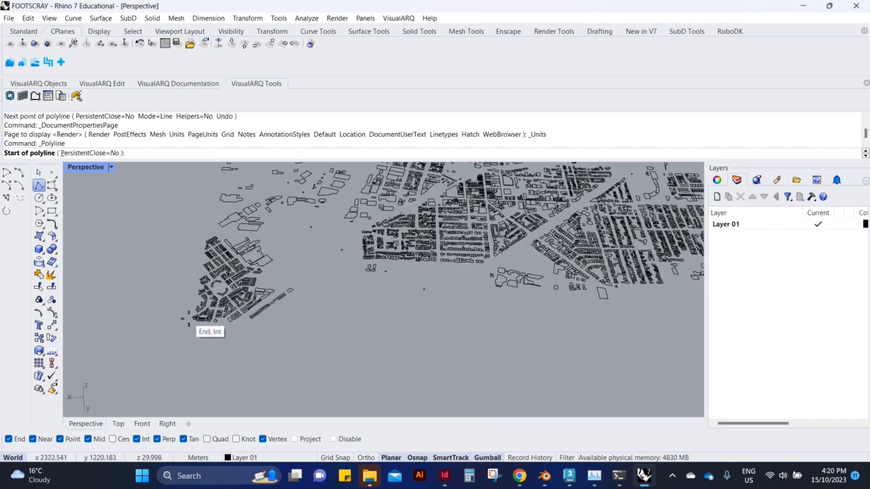
{"action": "left_click", "coordinate": [188, 325]}
{"action": "scroll", "coordinate": [476, 320], "scroll_direction": "down", "scroll_amount": 3}
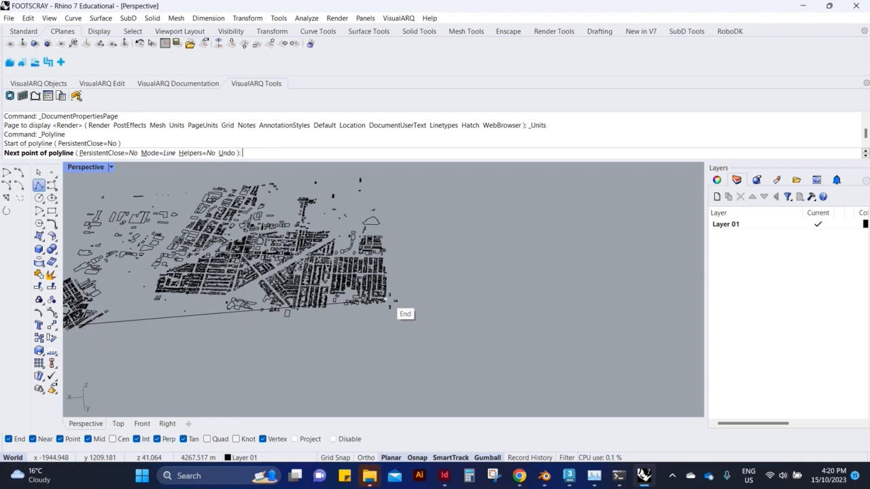
{"action": "scroll", "coordinate": [385, 300], "scroll_direction": "down", "scroll_amount": 2}
{"action": "scroll", "coordinate": [388, 304], "scroll_direction": "up", "scroll_amount": 5}
{"action": "key", "text": "Escape"}
{"action": "scroll", "coordinate": [497, 336], "scroll_direction": "down", "scroll_amount": 5}
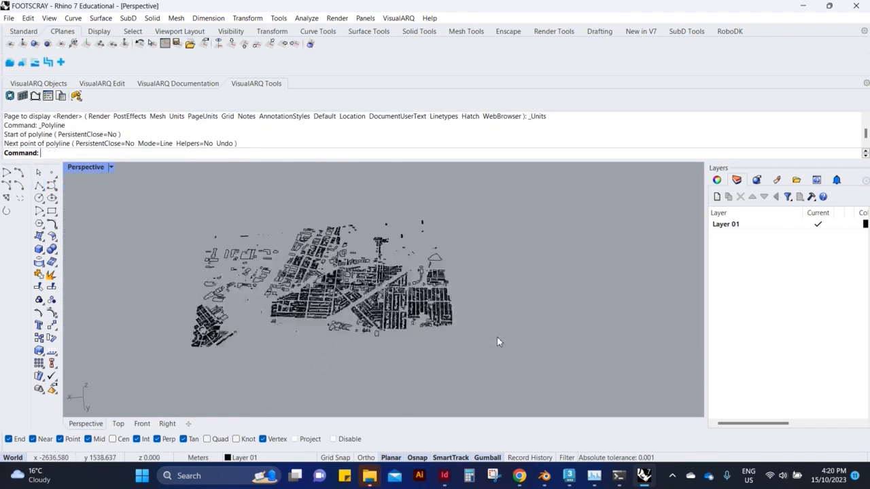
Join all the imported building outline segments into continuous curves and clear the selection.
{"action": "scroll", "coordinate": [489, 340], "scroll_direction": "up", "scroll_amount": 4}
{"action": "type", "text": "zs"}
{"action": "key", "text": "Return"}
{"action": "mouse_move", "coordinate": [505, 310]}
{"action": "right_mouse_down"}
{"action": "mouse_move", "coordinate": [473, 355]}
{"action": "mouse_move", "coordinate": [514, 299]}
{"action": "right_mouse_up"}
{"action": "scroll", "coordinate": [473, 356], "scroll_direction": "down", "scroll_amount": 8}
{"action": "left_click_drag", "start_coordinate": [534, 238], "coordinate": [312, 340]}
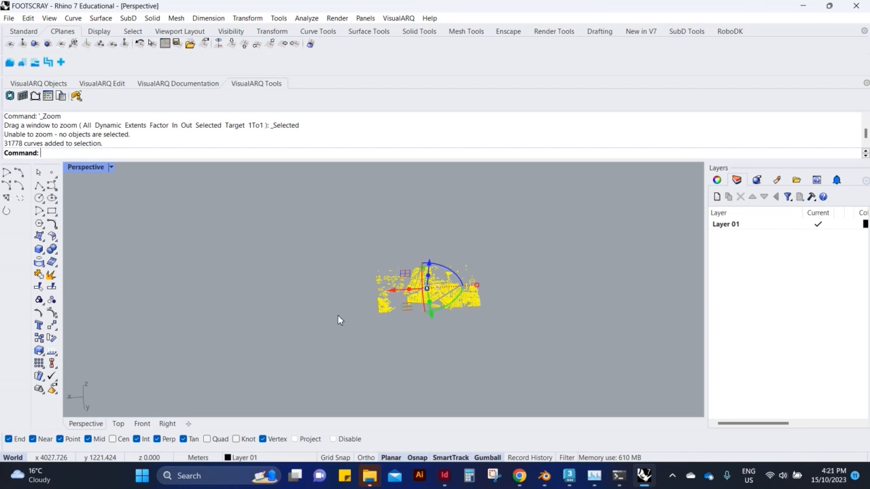
{"action": "key", "text": "Return"}
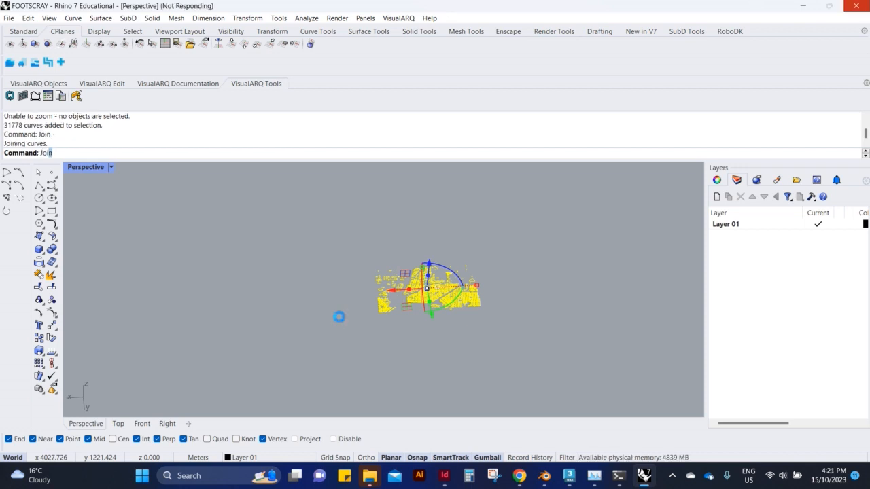
{"action": "scroll", "coordinate": [539, 321], "scroll_direction": "up", "scroll_amount": 4}
{"action": "scroll", "coordinate": [539, 321], "scroll_direction": "down", "scroll_amount": 4}
{"action": "scroll", "coordinate": [357, 260], "scroll_direction": "up", "scroll_amount": 6}
{"action": "left_click", "coordinate": [545, 249]}
Select all open curves with SelOpenCrv and delete them from the building outlines.
{"action": "type", "text": "SelOpenC"}
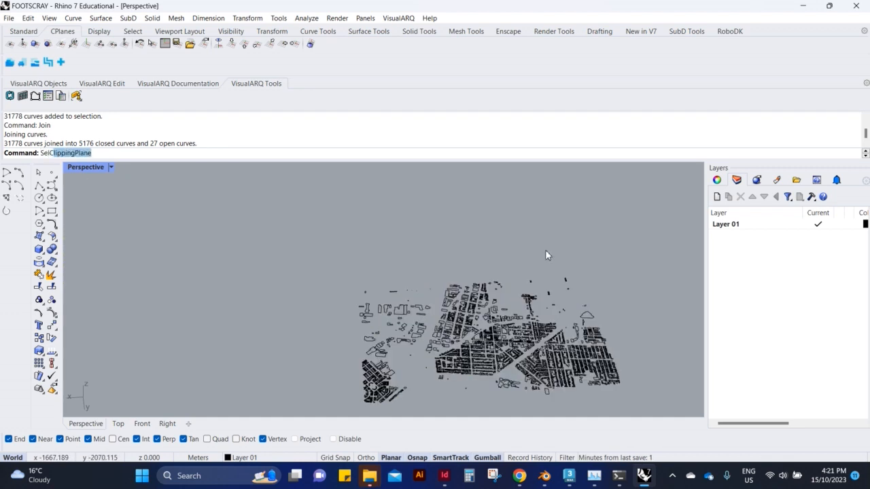
{"action": "type", "text": "r"}
{"action": "key", "text": "BackSpace"}
{"action": "key", "text": "BackSpace"}
{"action": "key", "text": "BackSpace"}
{"action": "type", "text": "OpenCrv"}
{"action": "key", "text": "Return"}
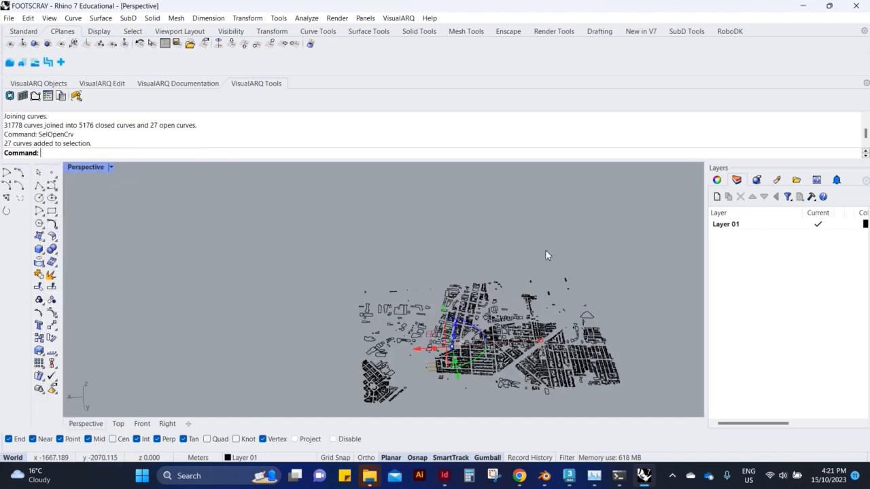
{"action": "type", "text": "zs"}
{"action": "key", "text": "Return"}
{"action": "scroll", "coordinate": [277, 306], "scroll_direction": "down", "scroll_amount": 5}
{"action": "scroll", "coordinate": [607, 336], "scroll_direction": "down", "scroll_amount": 5}
{"action": "scroll", "coordinate": [450, 346], "scroll_direction": "up", "scroll_amount": 11}
{"action": "scroll", "coordinate": [439, 288], "scroll_direction": "down", "scroll_amount": 9}
{"action": "scroll", "coordinate": [266, 357], "scroll_direction": "up", "scroll_amount": 11}
{"action": "scroll", "coordinate": [299, 318], "scroll_direction": "down", "scroll_amount": 5}
{"action": "right_click_drag", "start_coordinate": [293, 316], "coordinate": [293, 355]}
{"action": "scroll", "coordinate": [326, 330], "scroll_direction": "up", "scroll_amount": 8}
{"action": "right_click_drag", "start_coordinate": [337, 322], "coordinate": [388, 380]}
{"action": "scroll", "coordinate": [402, 322], "scroll_direction": "up", "scroll_amount": 3}
{"action": "scroll", "coordinate": [402, 322], "scroll_direction": "down", "scroll_amount": 10}
{"action": "key", "text": "Delete"}
Launch Grasshopper.
{"action": "type", "text": "Grasshopper"}
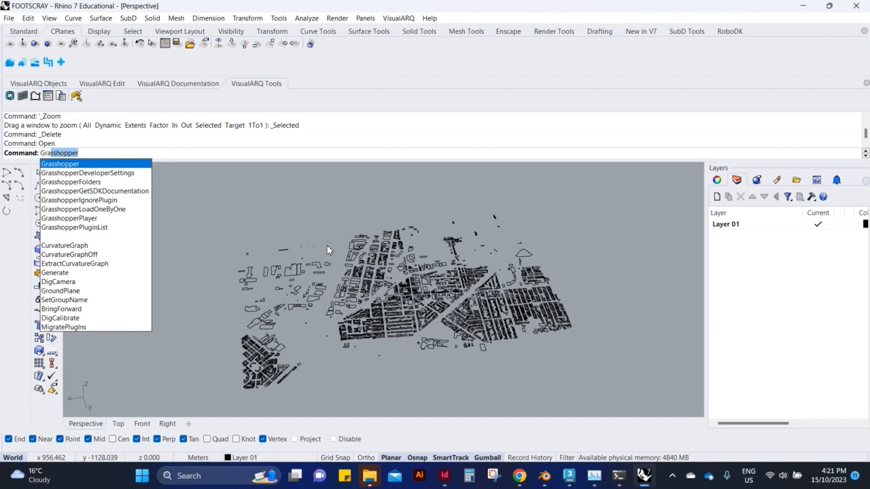
{"action": "key", "text": "Return"}
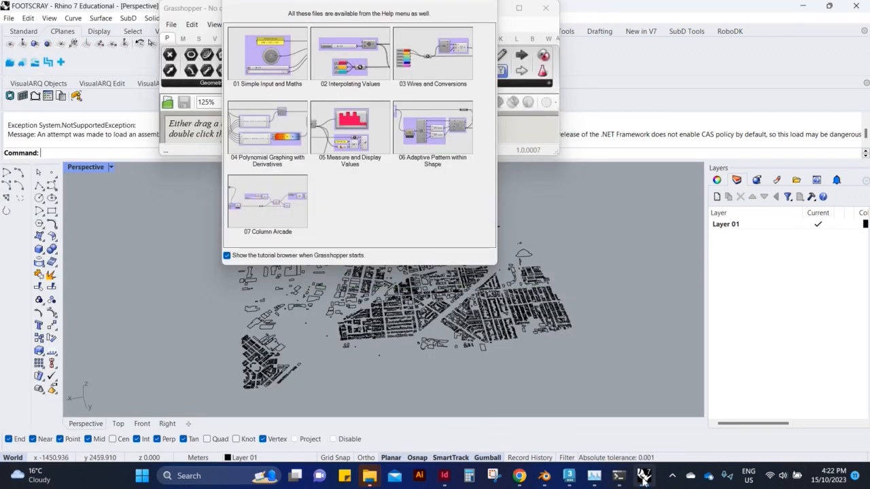
Switch to Blender and examine the EXPORT_GOOGLE_SAT_WM satellite terrain by making it visible in the viewport.
{"action": "mouse_move", "coordinate": [570, 476]}
{"action": "left_click", "coordinate": [577, 427]}
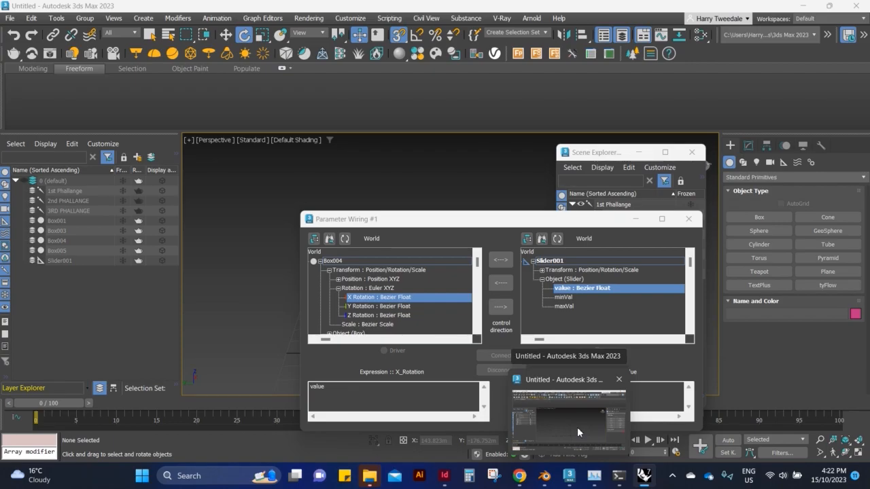
{"action": "left_click", "coordinate": [649, 481]}
{"action": "scroll", "coordinate": [362, 165], "scroll_direction": "down", "scroll_amount": 3}
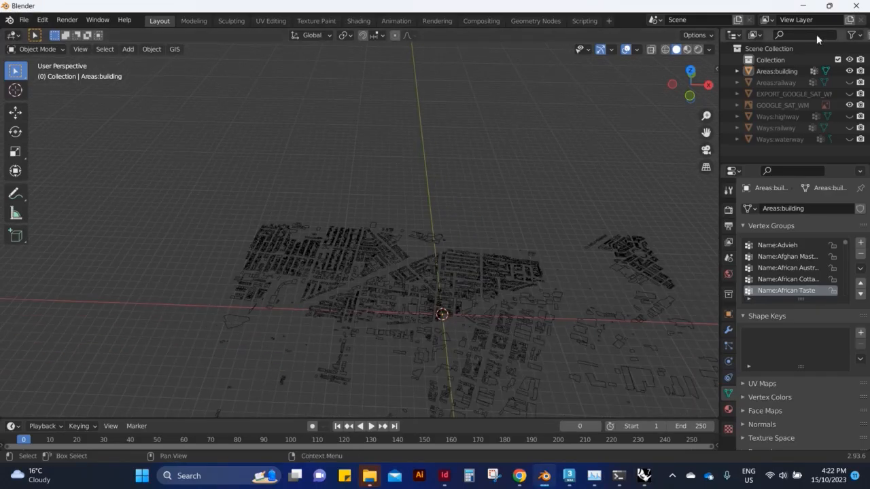
{"action": "left_click", "coordinate": [850, 105]}
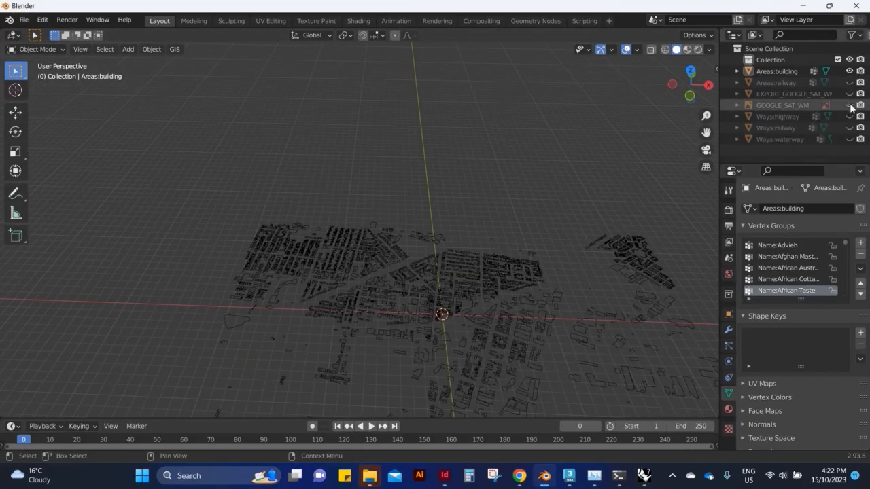
{"action": "left_click", "coordinate": [850, 94]}
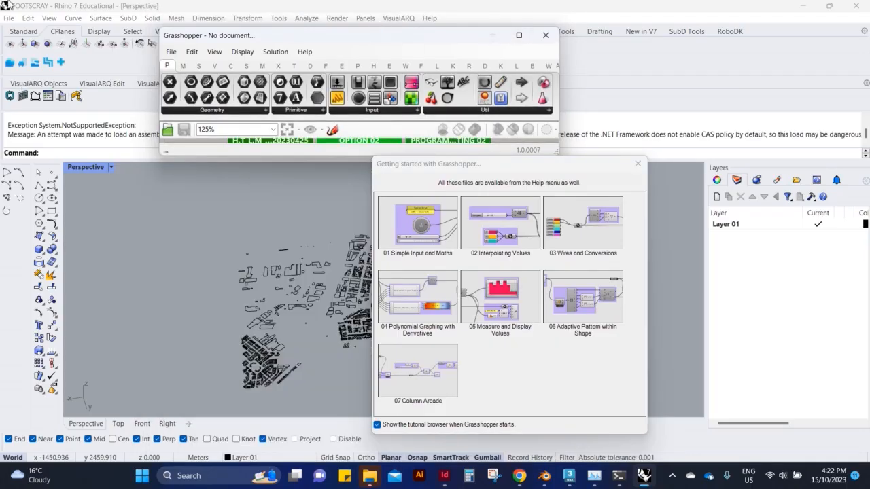
Switch back to Rhino and import the terrain mesh from the Semester 2 ARC80001 folder into the FOOTSCRAY model.
{"action": "left_click", "coordinate": [9, 18]}
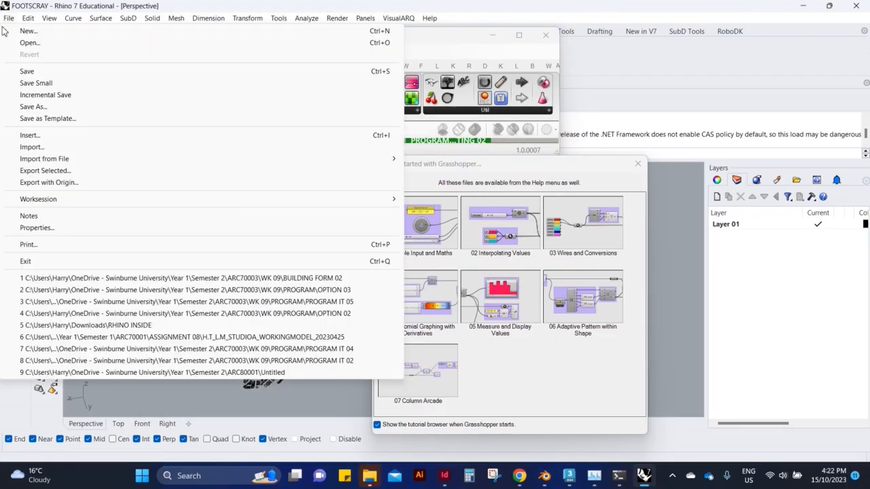
{"action": "left_click", "coordinate": [58, 148]}
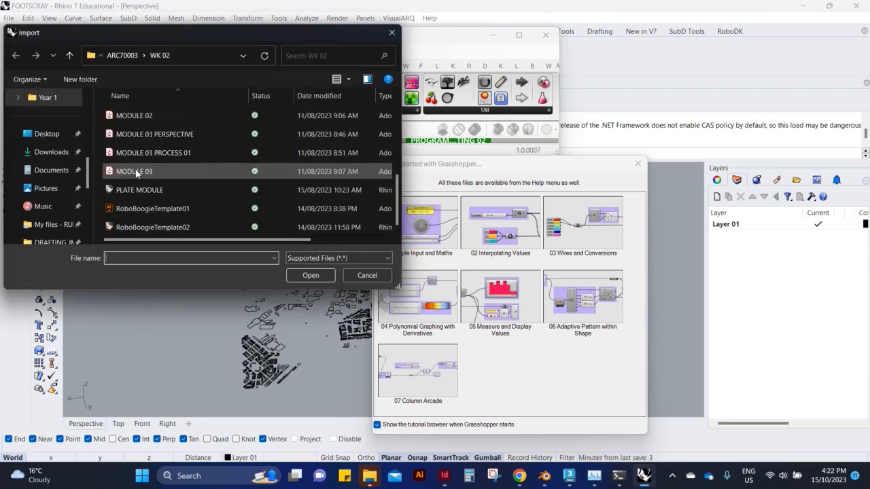
{"action": "left_click", "coordinate": [48, 98]}
{"action": "double_click", "coordinate": [136, 133]}
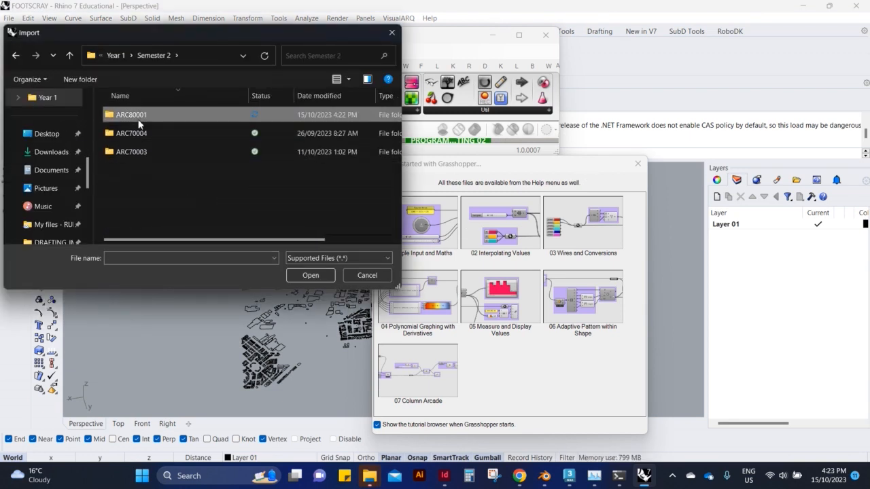
{"action": "double_click", "coordinate": [131, 114]}
{"action": "left_click", "coordinate": [136, 153]}
{"action": "left_click", "coordinate": [311, 275]}
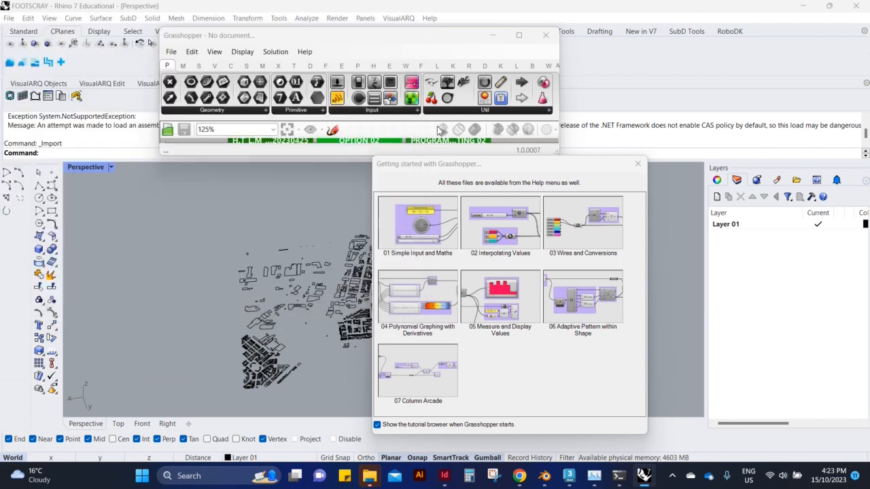
{"action": "left_click", "coordinate": [383, 305]}
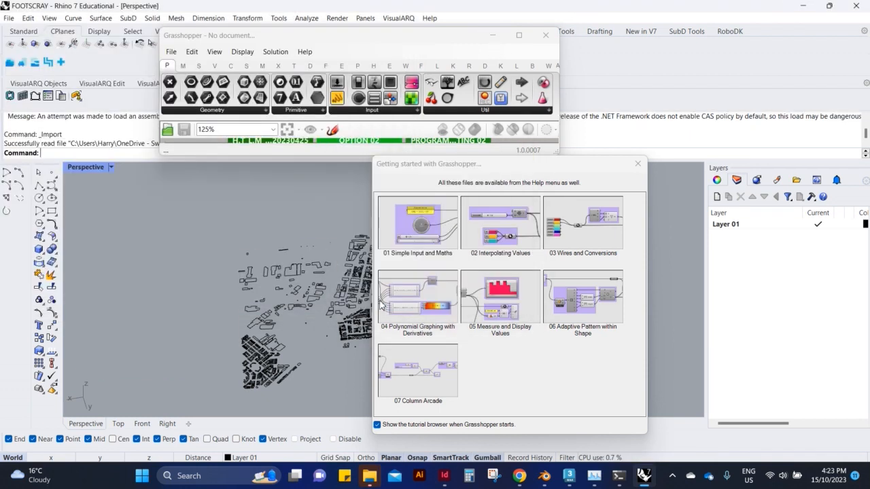
Minimise Grasshopper and examine the imported terrain mesh against the building outlines in the Perspective view.
{"action": "left_click", "coordinate": [492, 35]}
{"action": "left_click", "coordinate": [593, 254]}
{"action": "right_click_drag", "start_coordinate": [593, 253], "coordinate": [468, 287]}
{"action": "right_click_drag", "start_coordinate": [421, 270], "coordinate": [343, 255]}
Reopen Grasshopper, dismiss its getting-started window and enlarge the Grasshopper window so the canvas can be used.
{"action": "type", "text": "Grasshopper"}
{"action": "key", "text": "Return"}
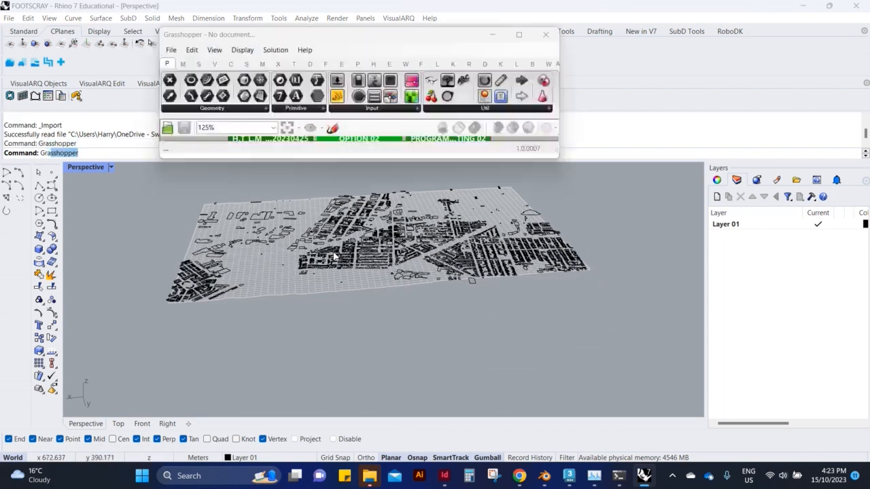
{"action": "left_click", "coordinate": [639, 163]}
{"action": "left_click_drag", "start_coordinate": [388, 33], "coordinate": [443, 99]}
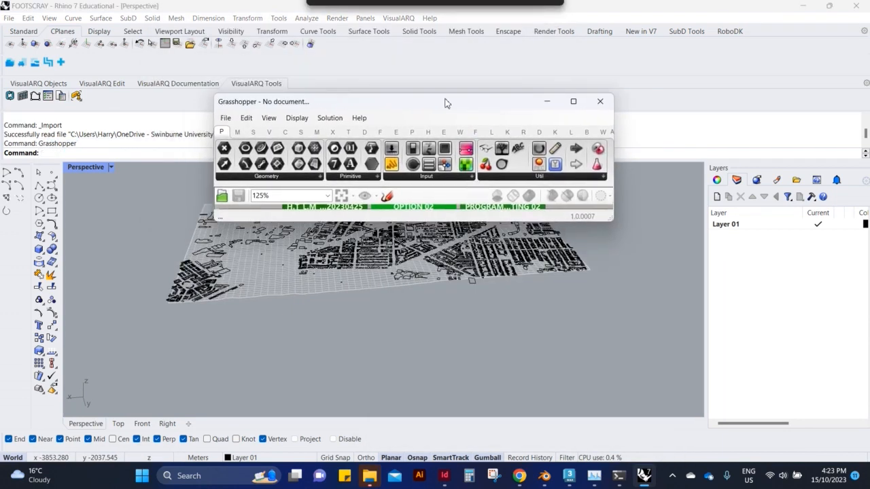
{"action": "left_click_drag", "start_coordinate": [524, 220], "coordinate": [540, 438]}
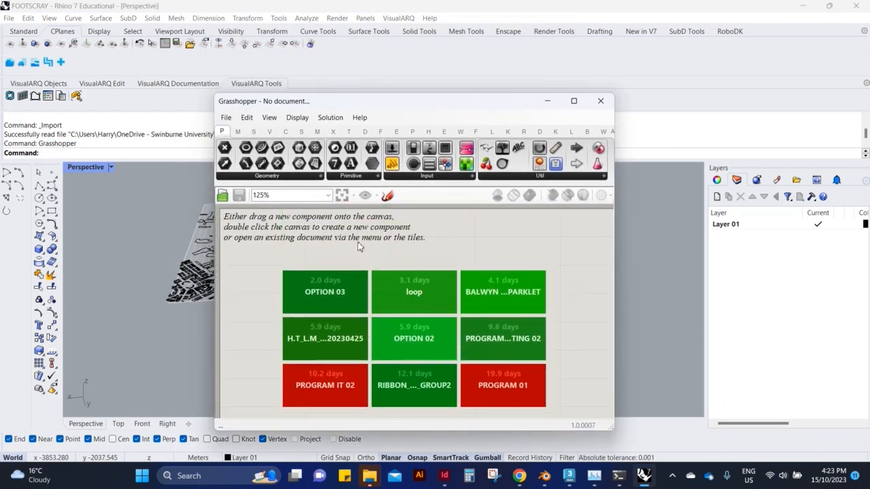
Add a Curve parameter in Grasshopper and reference all the building outlines from the Rhino model into it.
{"action": "double_click", "coordinate": [290, 259]}
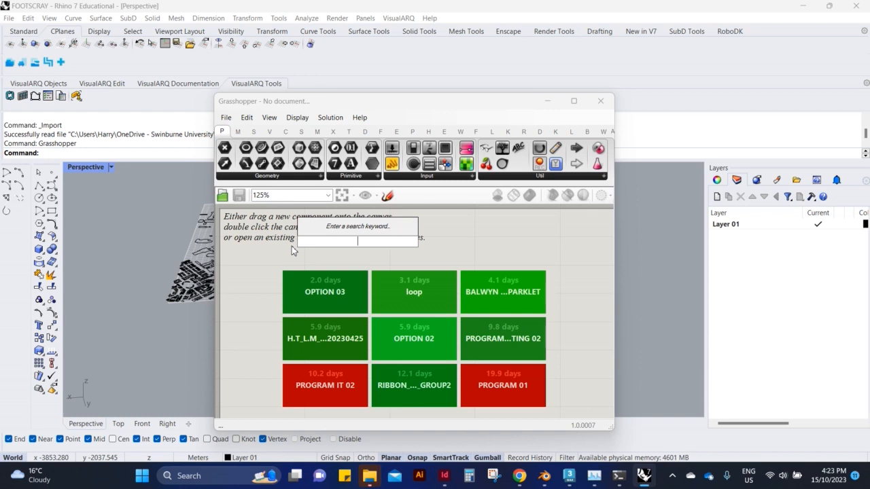
{"action": "type", "text": "CRV"}
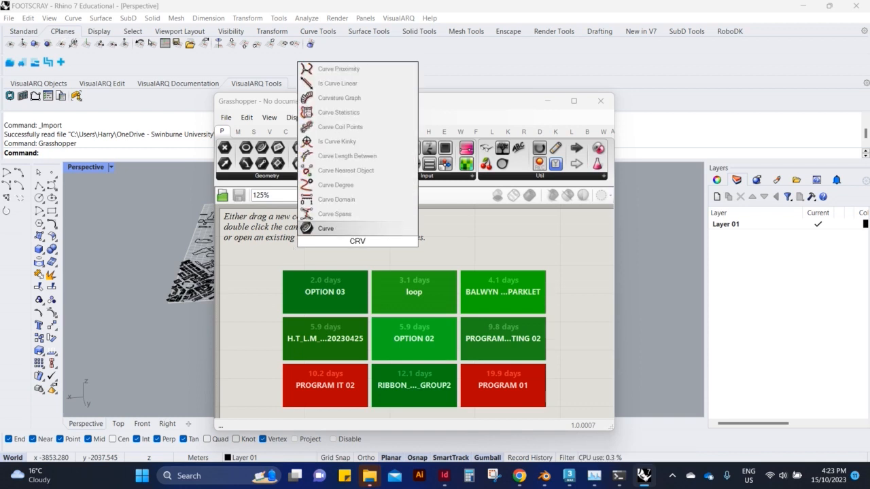
{"action": "key", "text": "Return"}
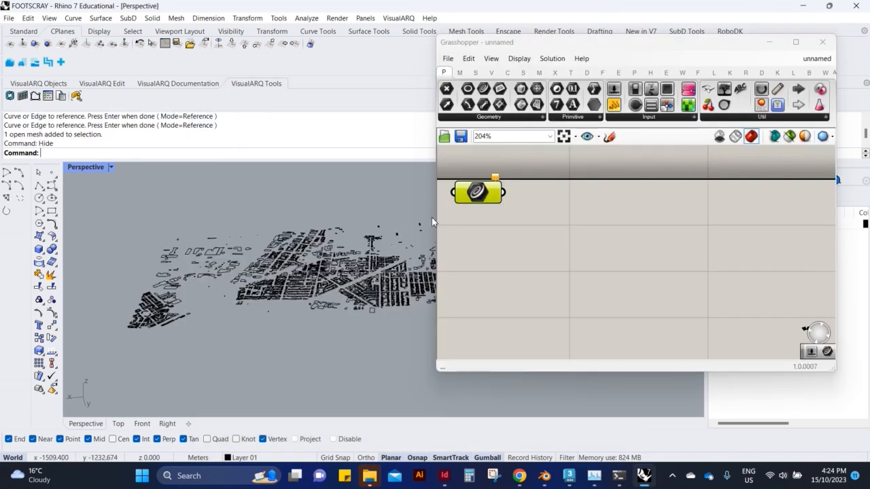
{"action": "right_click", "coordinate": [479, 188]}
{"action": "left_click", "coordinate": [533, 349]}
{"action": "scroll", "coordinate": [302, 319], "scroll_direction": "down", "scroll_amount": 6}
{"action": "left_click_drag", "start_coordinate": [391, 210], "coordinate": [67, 347]}
{"action": "scroll", "coordinate": [242, 274], "scroll_direction": "up", "scroll_amount": 5}
{"action": "key", "text": "Return"}
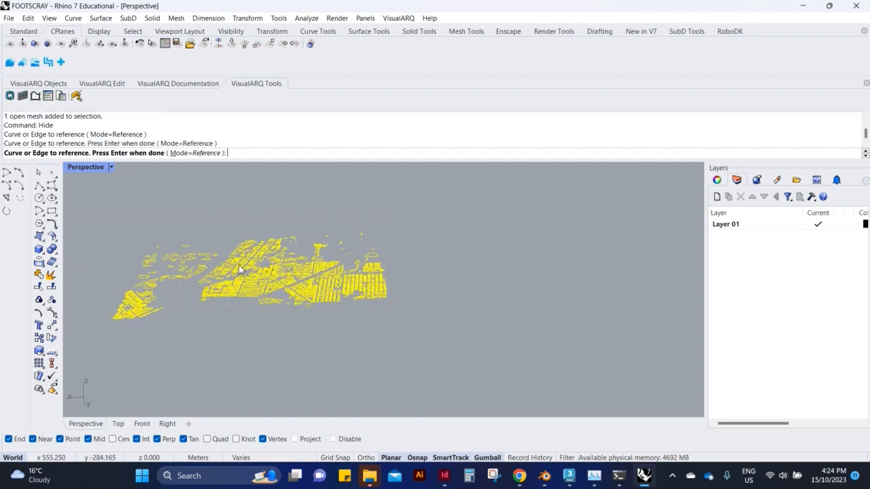
Try adding a Centroid component beside the Curve parameter, and undo its placement.
{"action": "double_click", "coordinate": [554, 259]}
{"action": "double_click", "coordinate": [600, 235]}
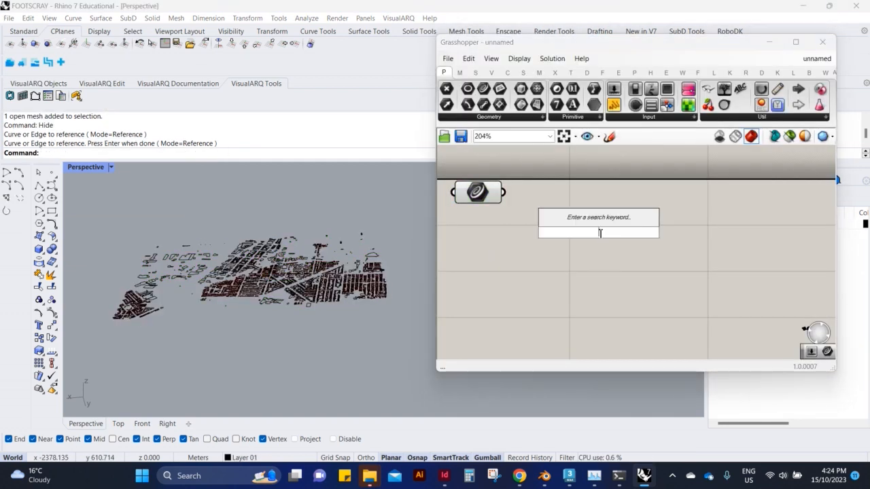
{"action": "type", "text": "CENT"}
{"action": "key", "text": "Up"}
{"action": "key", "text": "Up"}
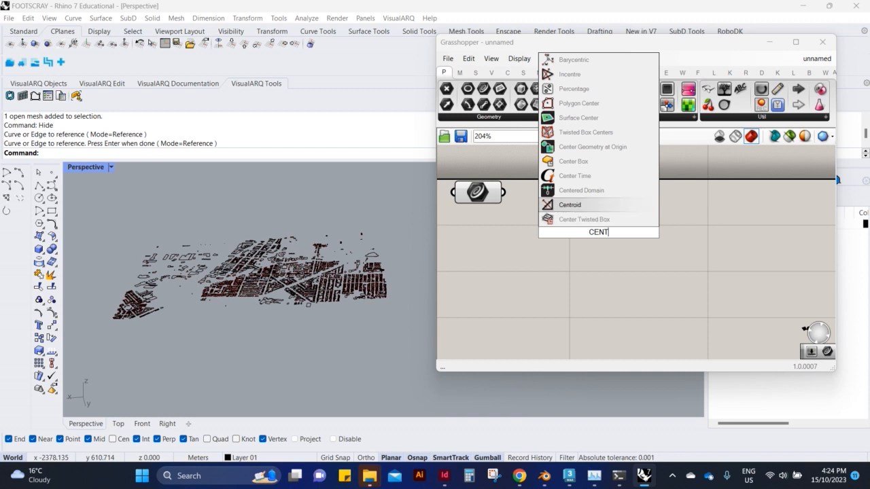
{"action": "key", "text": "Down"}
{"action": "key", "text": "Return"}
{"action": "key", "text": "ctrl+z"}
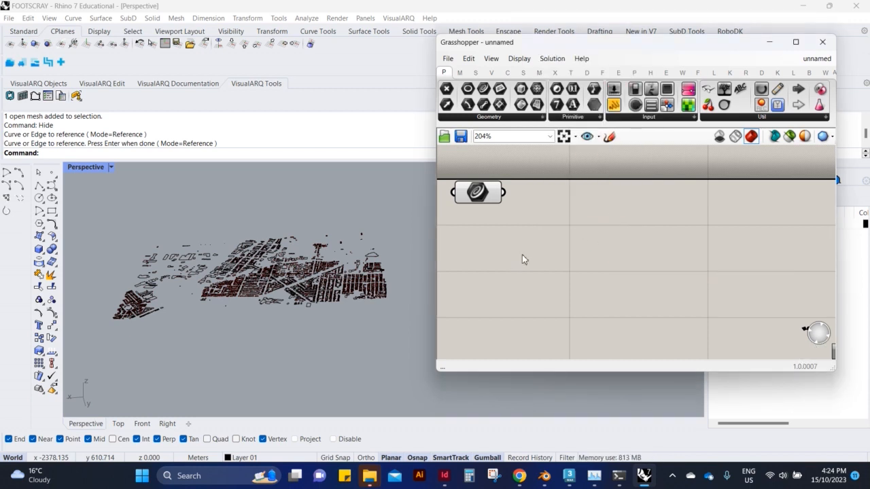
Add an Area component to the Grasshopper canvas and feed the building outlines from the Curve parameter into its Geometry input.
{"action": "double_click", "coordinate": [539, 242]}
{"action": "type", "text": "ARE"}
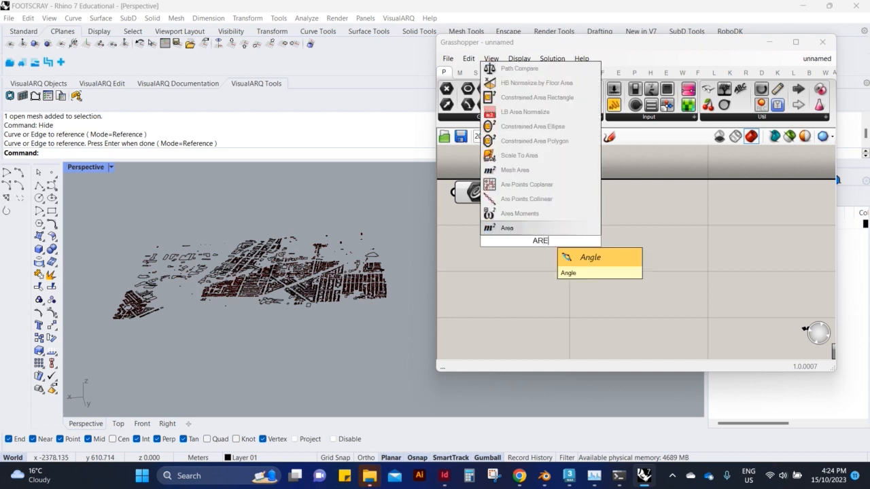
{"action": "key", "text": "Return"}
{"action": "left_click_drag", "start_coordinate": [470, 229], "coordinate": [542, 221]}
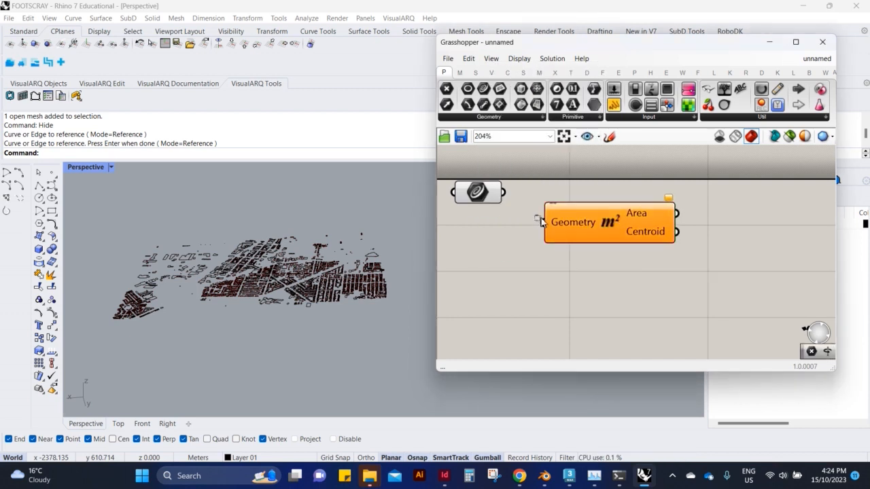
Check the centroid points on the building outlines up close and read the Area component's error message.
{"action": "scroll", "coordinate": [350, 285], "scroll_direction": "up", "scroll_amount": 8}
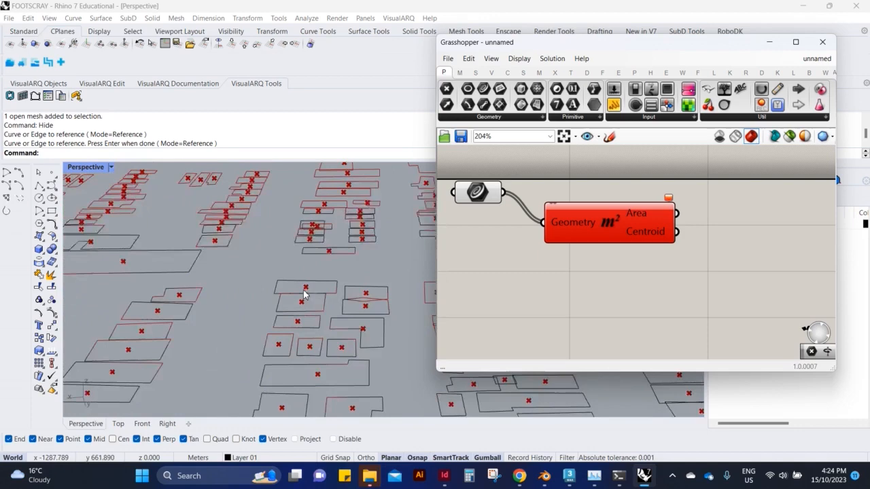
{"action": "left_click", "coordinate": [490, 201]}
{"action": "left_click", "coordinate": [563, 248]}
{"action": "mouse_move", "coordinate": [670, 200]}
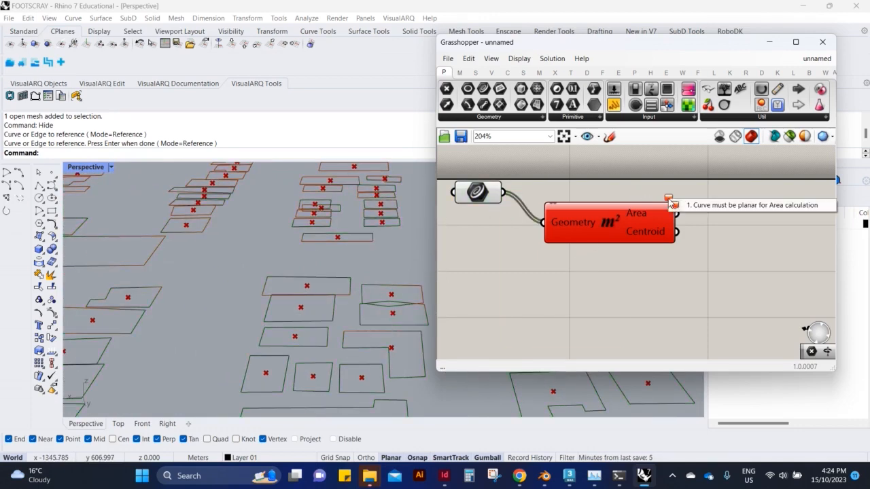
{"action": "left_click", "coordinate": [614, 230]}
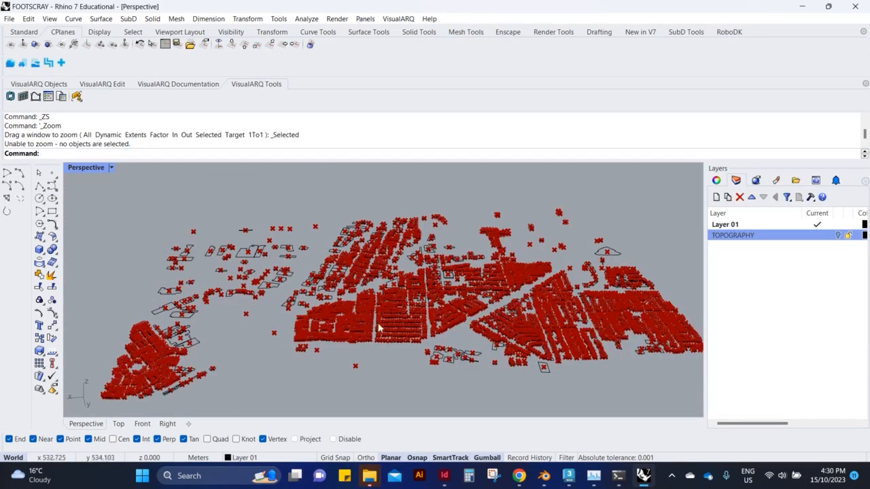
Examine the centroid points across the whole site from several angles in Rhino's Perspective view.
{"action": "right_click_drag", "start_coordinate": [379, 328], "coordinate": [351, 296]}
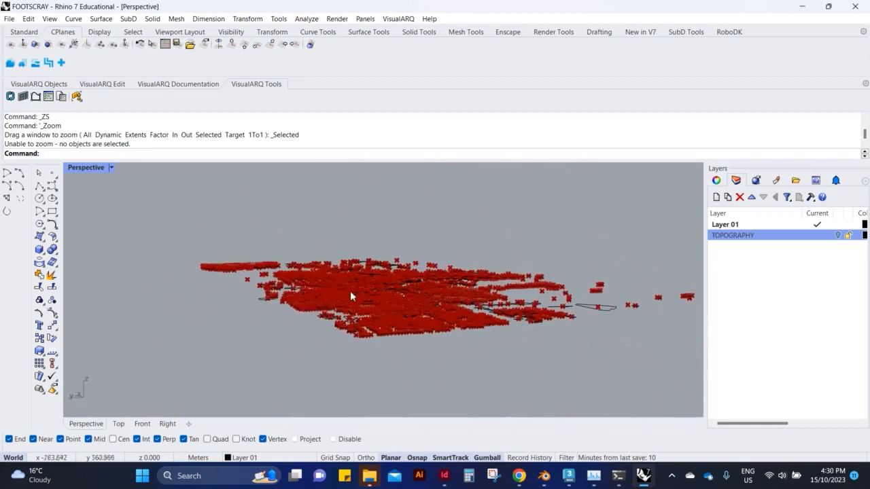
{"action": "left_click_drag", "start_coordinate": [319, 488], "coordinate": [642, 92]}
{"action": "right_click_drag", "start_coordinate": [333, 258], "coordinate": [264, 338]}
{"action": "scroll", "coordinate": [560, 326], "scroll_direction": "down", "scroll_amount": 1}
{"action": "scroll", "coordinate": [544, 319], "scroll_direction": "up", "scroll_amount": 1}
{"action": "right_click_drag", "start_coordinate": [510, 287], "coordinate": [574, 310]}
{"action": "left_click_drag", "start_coordinate": [517, 326], "coordinate": [595, 310]}
{"action": "scroll", "coordinate": [243, 318], "scroll_direction": "down", "scroll_amount": 6}
{"action": "scroll", "coordinate": [275, 308], "scroll_direction": "up", "scroll_amount": 10}
{"action": "right_click_drag", "start_coordinate": [275, 308], "coordinate": [299, 353]}
{"action": "scroll", "coordinate": [306, 319], "scroll_direction": "up", "scroll_amount": 5}
{"action": "right_click_drag", "start_coordinate": [309, 316], "coordinate": [364, 186]}
{"action": "left_click", "coordinate": [789, 93]}
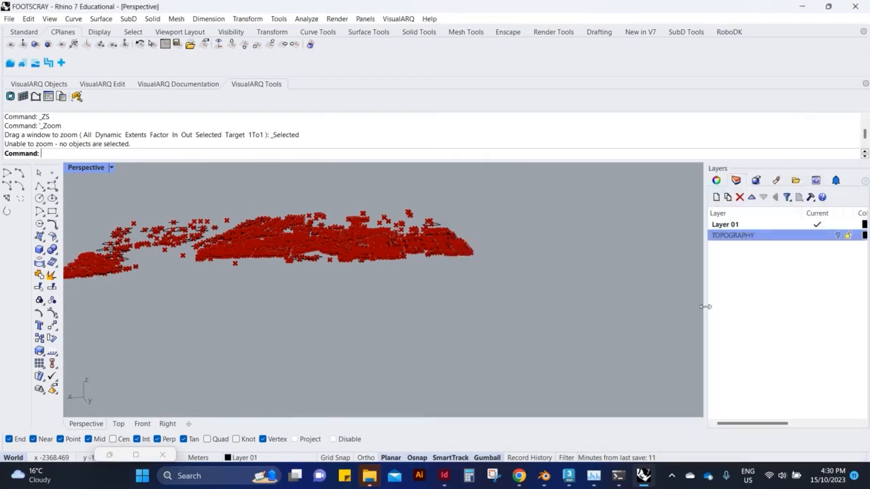
Switch to Blender, look over the site model and return the Areas:building mesh from Edit Mode to Object Mode.
{"action": "key", "text": "alt+Tab"}
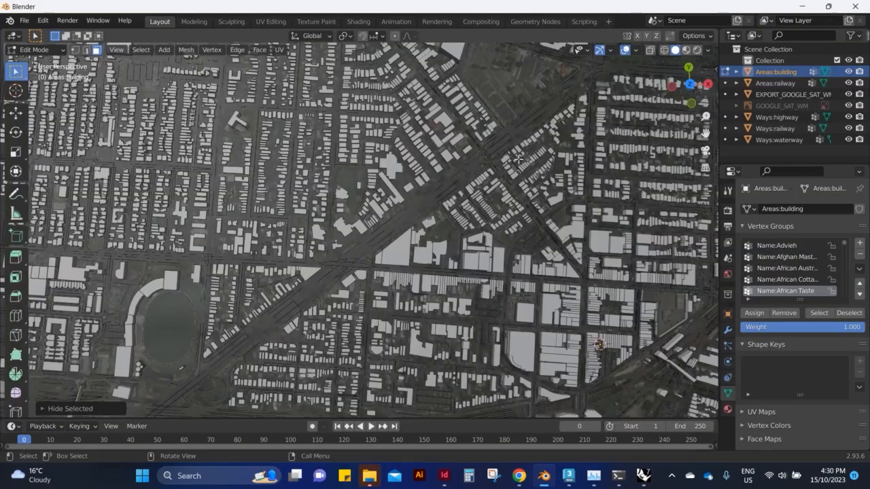
{"action": "scroll", "coordinate": [464, 223], "scroll_direction": "up", "scroll_amount": 2}
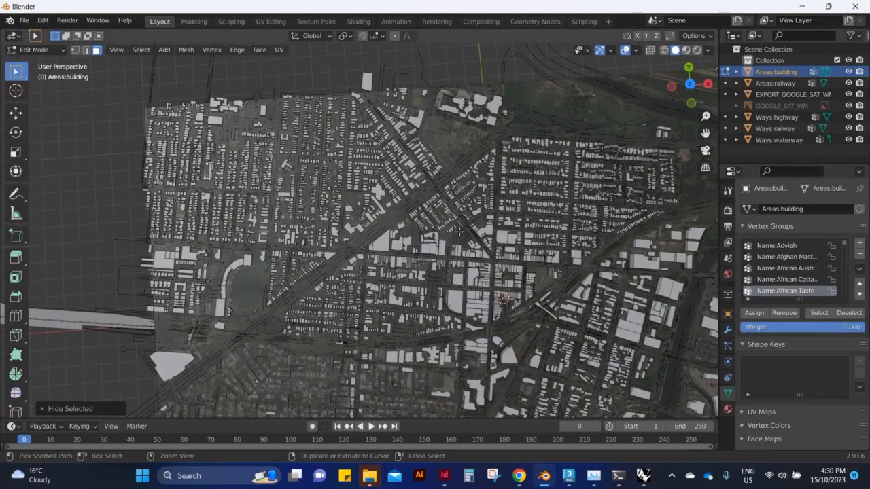
{"action": "scroll", "coordinate": [458, 235], "scroll_direction": "down", "scroll_amount": 3}
{"action": "key", "text": "x"}
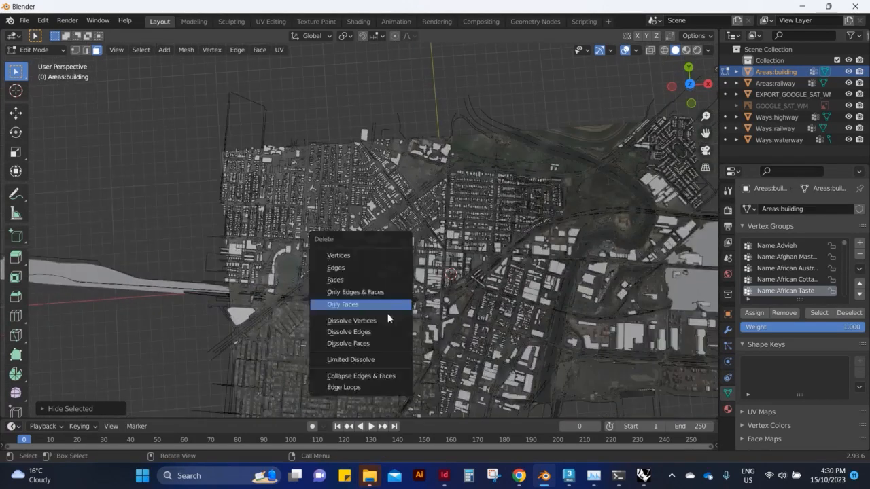
{"action": "middle_click_drag", "start_coordinate": [152, 99], "coordinate": [548, 159], "text": "alt"}
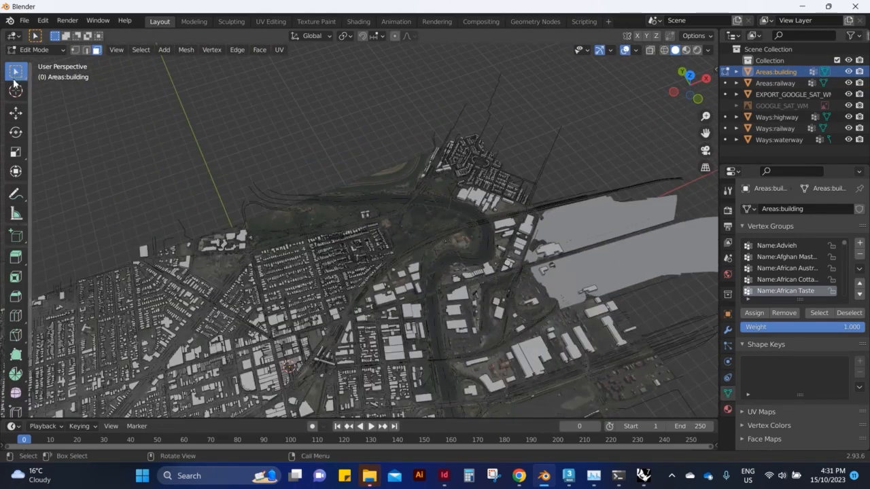
{"action": "key", "text": "Home"}
{"action": "key", "text": "Tab"}
{"action": "scroll", "coordinate": [464, 290], "scroll_direction": "up", "scroll_amount": 4}
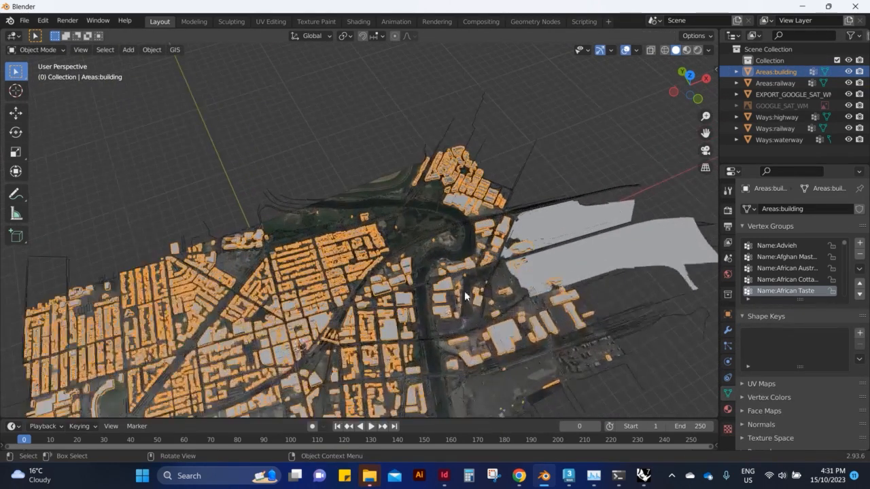
Select the Ways:highway object and export only that selection as a Wavefront OBJ named FOOTSCRAYroads.obj.
{"action": "left_click", "coordinate": [355, 193]}
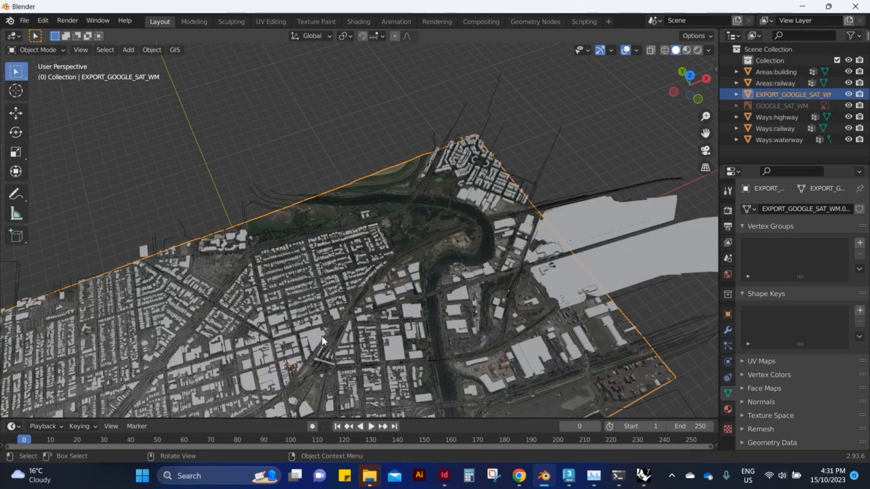
{"action": "left_click", "coordinate": [496, 112]}
{"action": "left_click", "coordinate": [349, 202]}
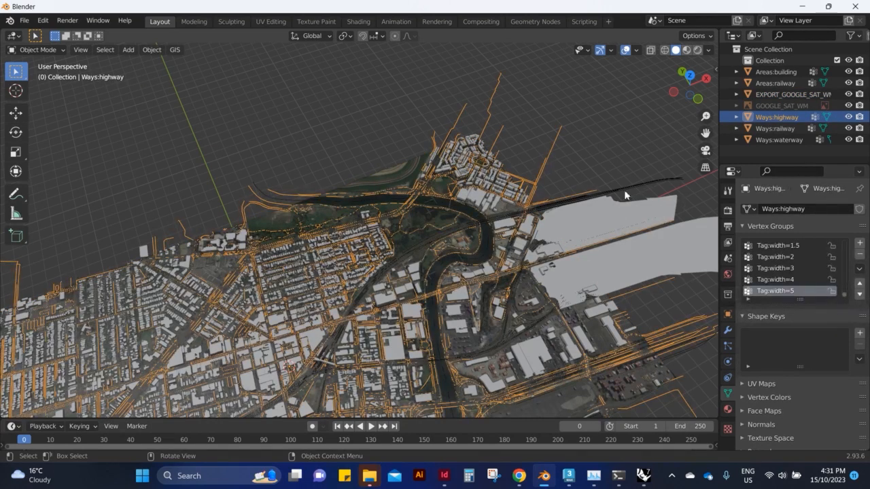
{"action": "scroll", "coordinate": [599, 198], "scroll_direction": "down", "scroll_amount": 1}
{"action": "left_click", "coordinate": [24, 21]}
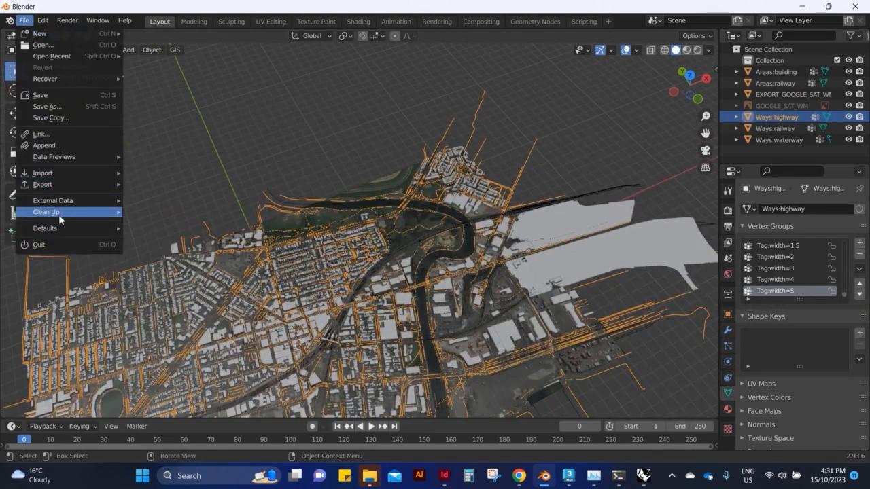
{"action": "left_click", "coordinate": [25, 21]}
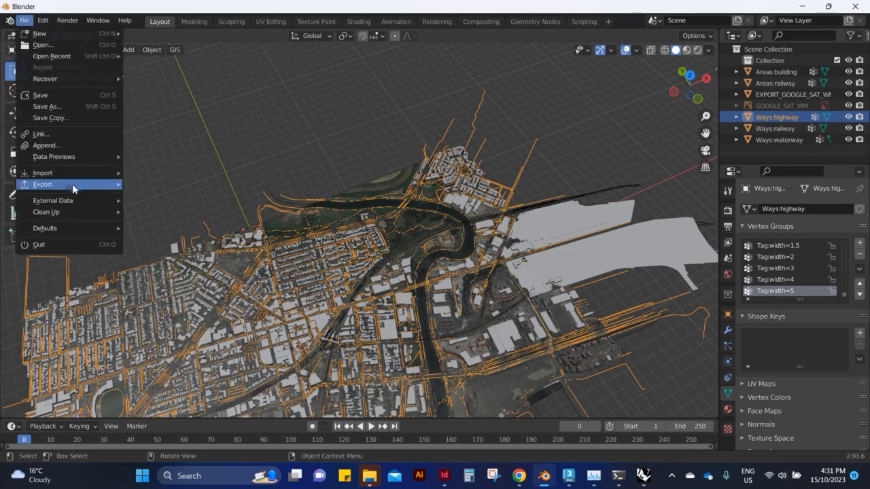
{"action": "mouse_move", "coordinate": [72, 183]}
{"action": "left_click", "coordinate": [197, 297]}
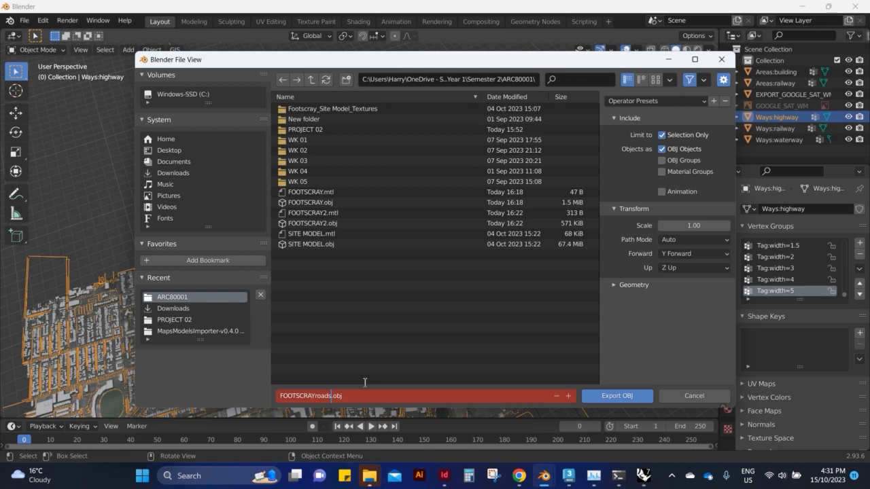
{"action": "left_click", "coordinate": [365, 383]}
{"action": "left_click", "coordinate": [605, 396]}
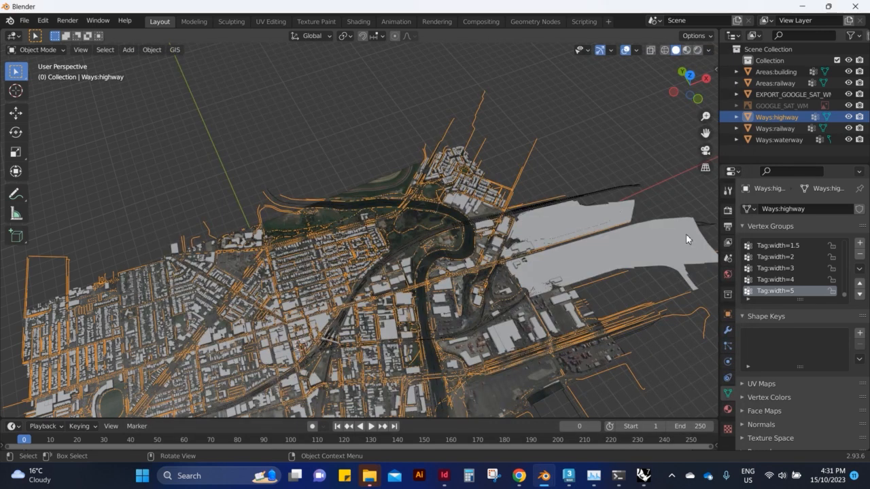
Select the Ways:railway object and export only that selection as a Wavefront OBJ named FOOTSCRAYrails.obj.
{"action": "left_click", "coordinate": [607, 195]}
{"action": "left_click", "coordinate": [24, 21]}
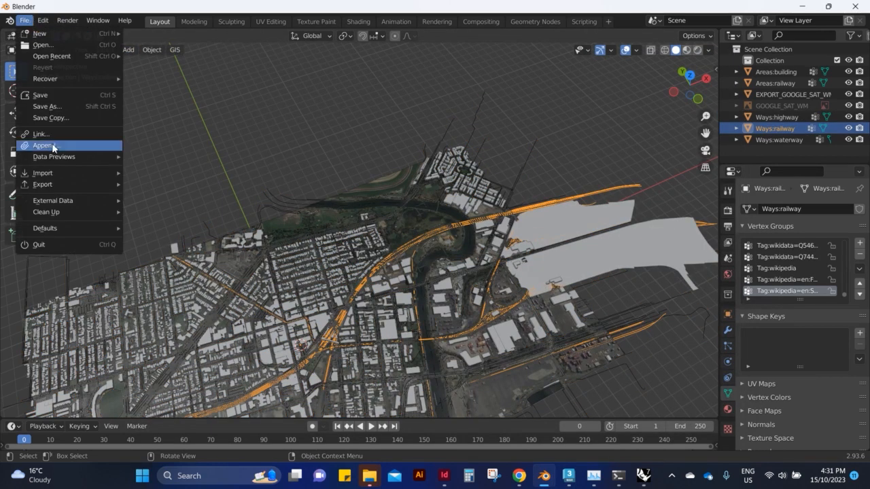
{"action": "mouse_move", "coordinate": [63, 184]}
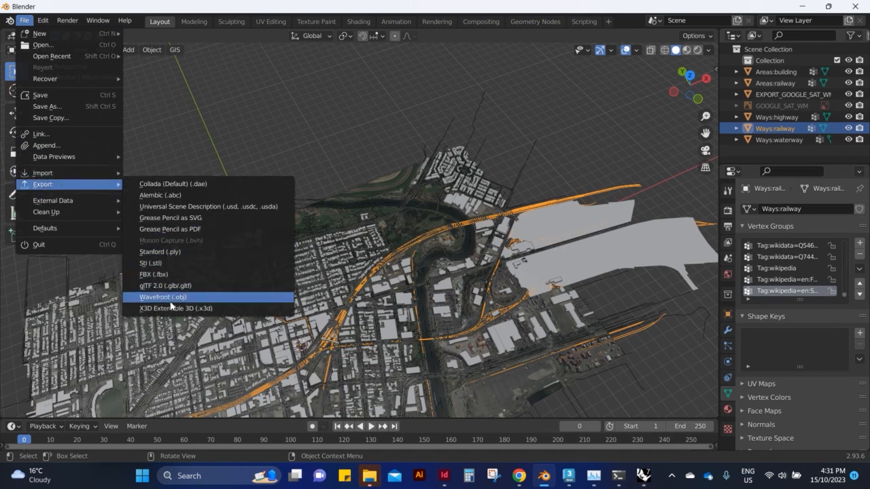
{"action": "left_click", "coordinate": [201, 299]}
{"action": "left_click", "coordinate": [329, 397]}
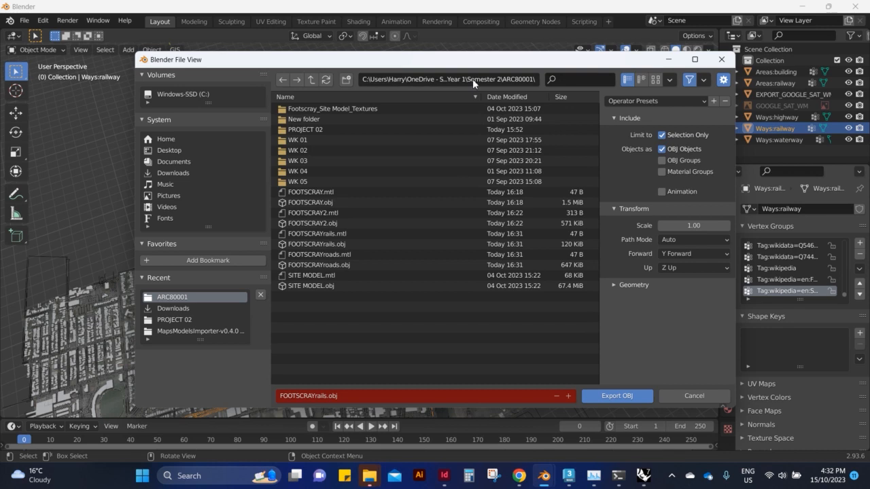
{"action": "left_click", "coordinate": [617, 396]}
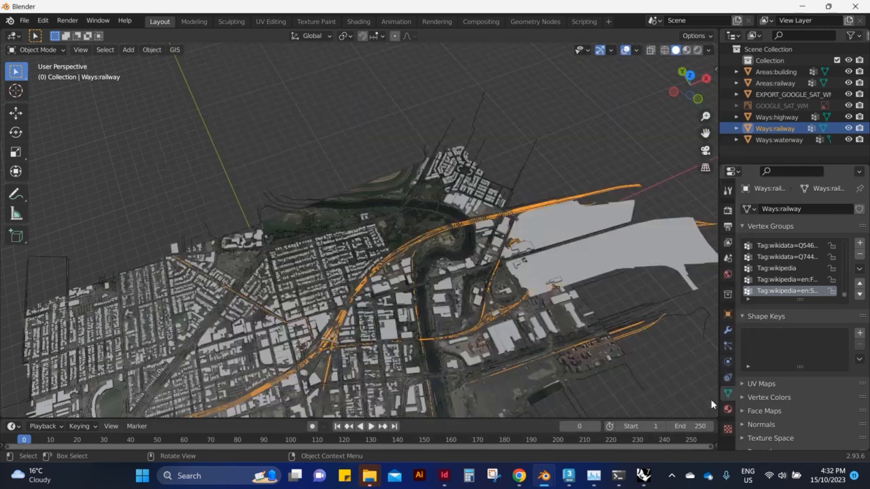
Switch to Rhino and import the FOOTSCRAYrails OBJ file from the ARC80001 folder.
{"action": "key", "text": "alt+Tab"}
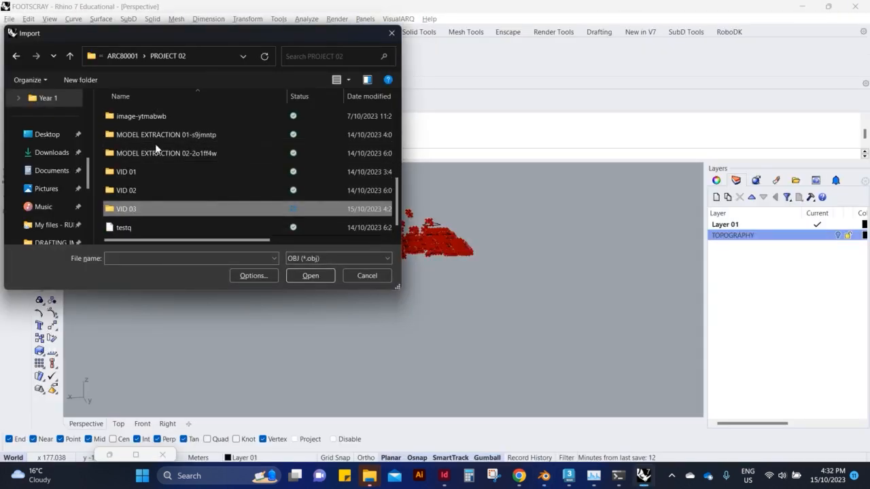
{"action": "left_click", "coordinate": [125, 56]}
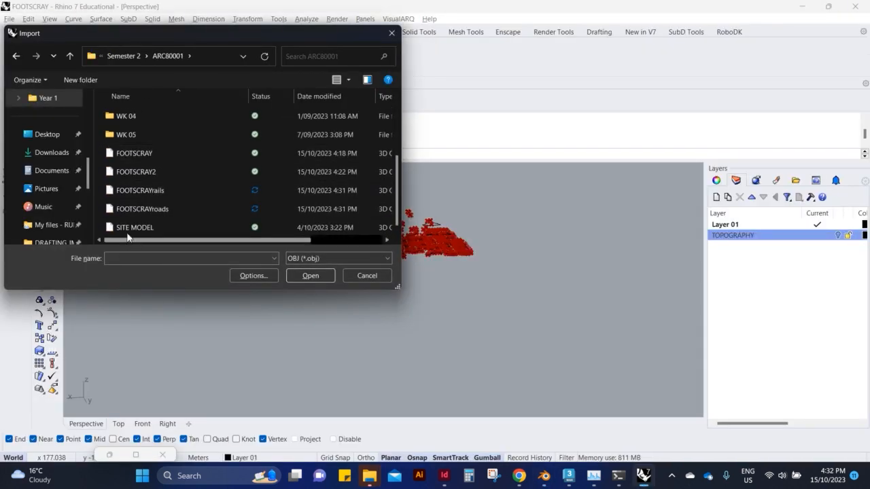
{"action": "left_click", "coordinate": [138, 191]}
{"action": "left_click", "coordinate": [311, 275]}
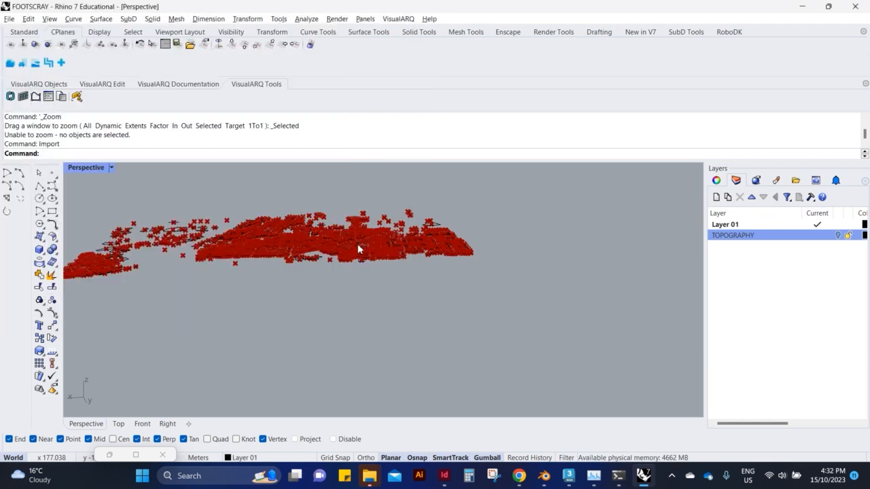
{"action": "left_click", "coordinate": [385, 303]}
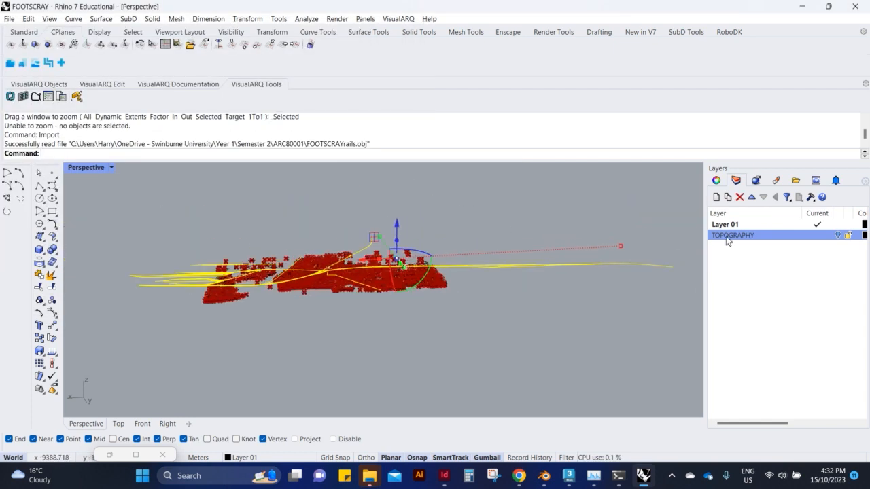
Move the imported rail lines onto a new layer named RAILWAY and hide that layer.
{"action": "left_click", "coordinate": [717, 197]}
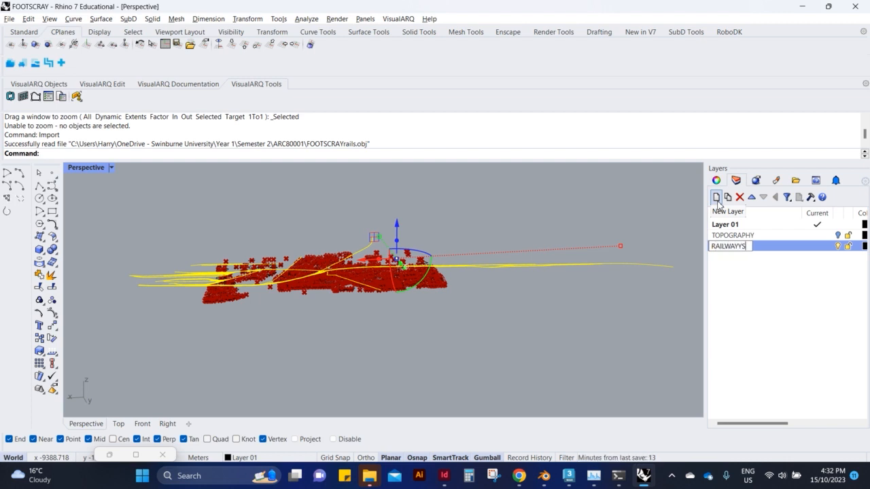
{"action": "right_click", "coordinate": [756, 248]}
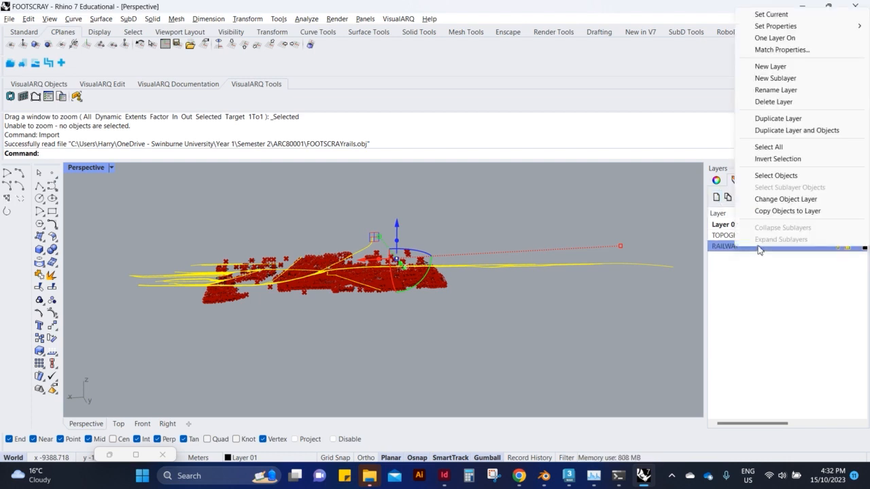
{"action": "left_click", "coordinate": [775, 199]}
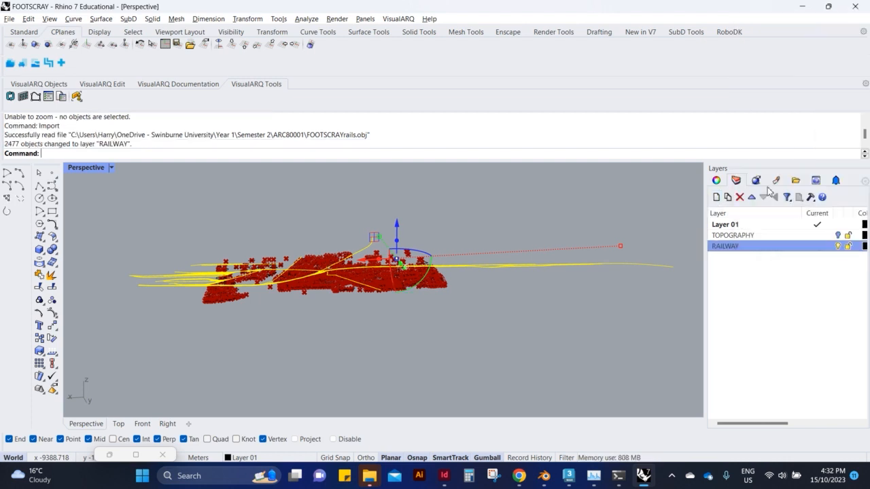
{"action": "left_click", "coordinate": [839, 246]}
Import the FOOTSCRAYroads OBJ file from the ARC80001 folder, bringing its OBJ groups in as Groups.
{"action": "scroll", "coordinate": [443, 279], "scroll_direction": "up", "scroll_amount": 5}
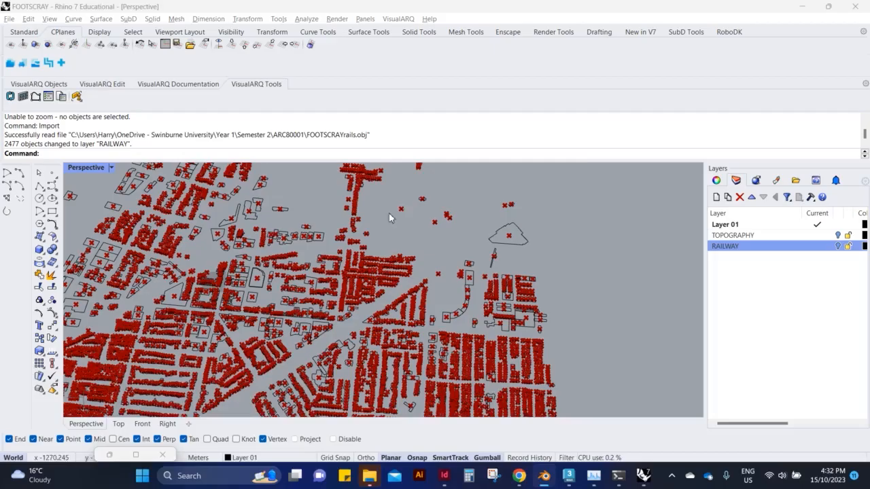
{"action": "key", "text": "Return"}
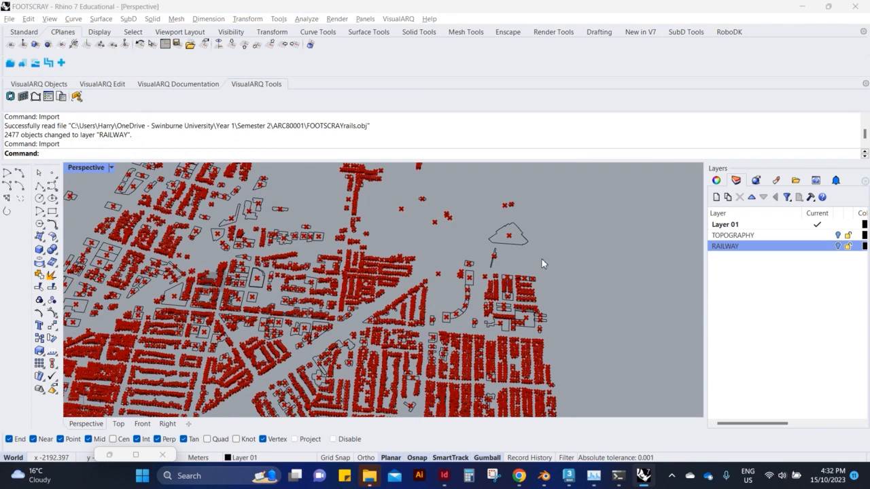
{"action": "double_click", "coordinate": [219, 156]}
{"action": "scroll", "coordinate": [198, 204], "scroll_direction": "down", "scroll_amount": 4}
{"action": "scroll", "coordinate": [189, 208], "scroll_direction": "up", "scroll_amount": 2}
{"action": "left_click", "coordinate": [122, 57]}
{"action": "scroll", "coordinate": [138, 196], "scroll_direction": "down", "scroll_amount": 2}
{"action": "left_click", "coordinate": [124, 210]}
{"action": "left_click", "coordinate": [311, 275]}
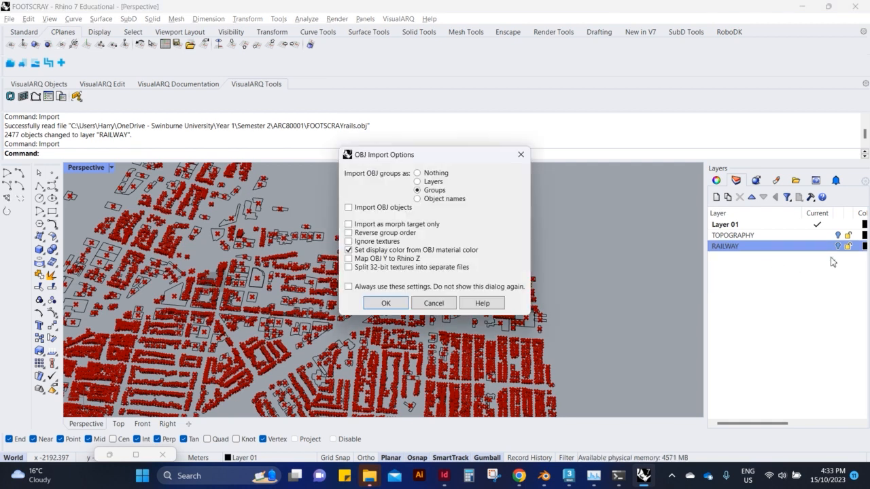
{"action": "left_click", "coordinate": [386, 303]}
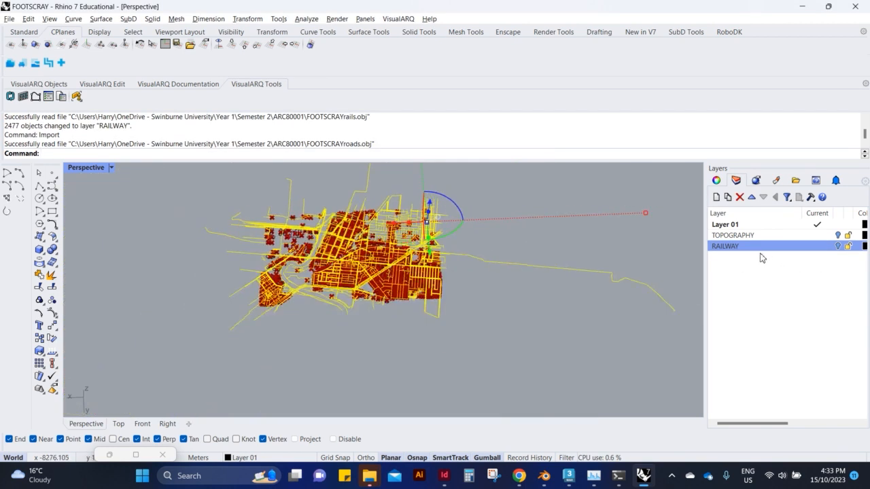
Move the imported road lines onto a new layer named ROADS and hide that layer.
{"action": "left_click", "coordinate": [717, 199]}
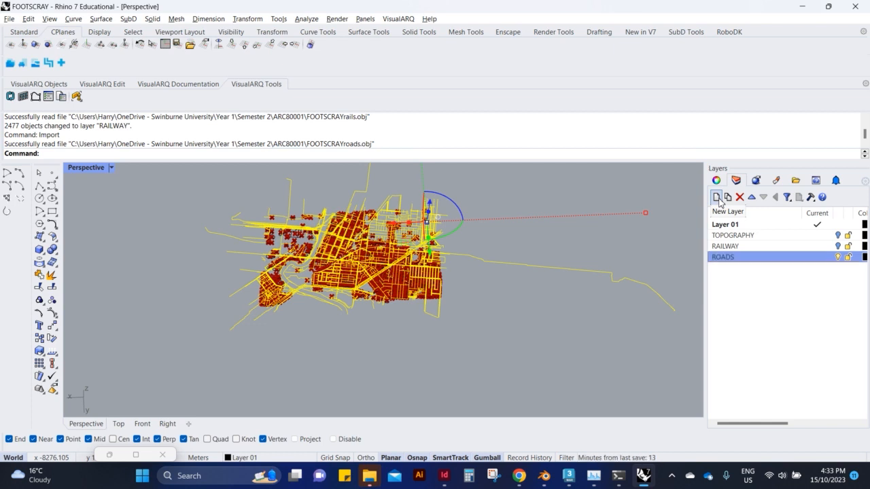
{"action": "right_click", "coordinate": [741, 257]}
{"action": "left_click", "coordinate": [781, 206]}
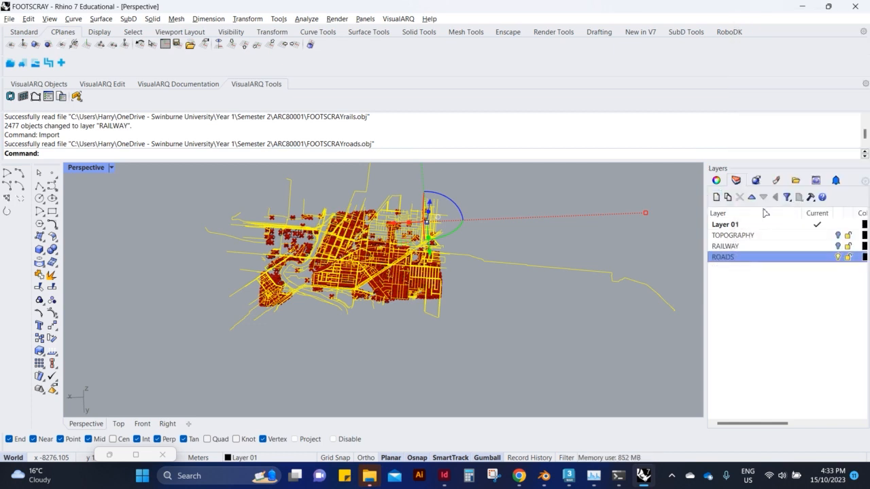
{"action": "left_click", "coordinate": [837, 257]}
{"action": "scroll", "coordinate": [364, 289], "scroll_direction": "up", "scroll_amount": 5}
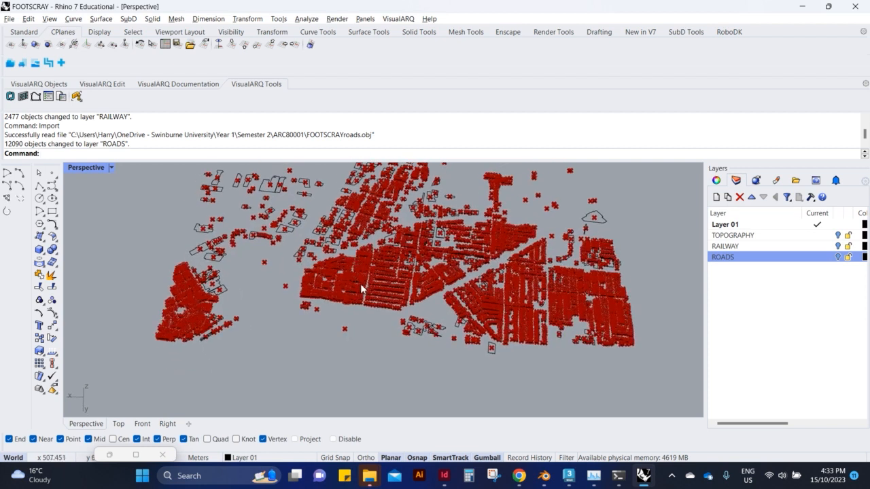
Open Grasshopper to review the existing building-outline definition with its Area and closest-point components.
{"action": "type", "text": "Gr"}
{"action": "key", "text": "Return"}
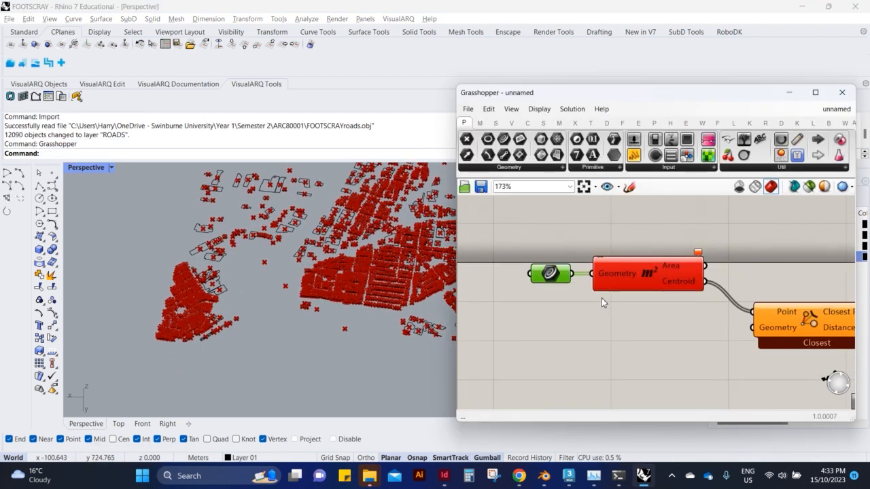
{"action": "scroll", "coordinate": [603, 302], "scroll_direction": "up", "scroll_amount": 2}
{"action": "scroll", "coordinate": [602, 302], "scroll_direction": "down", "scroll_amount": 4}
{"action": "scroll", "coordinate": [247, 310], "scroll_direction": "up", "scroll_amount": 5}
{"action": "right_click_drag", "start_coordinate": [257, 310], "coordinate": [266, 285]}
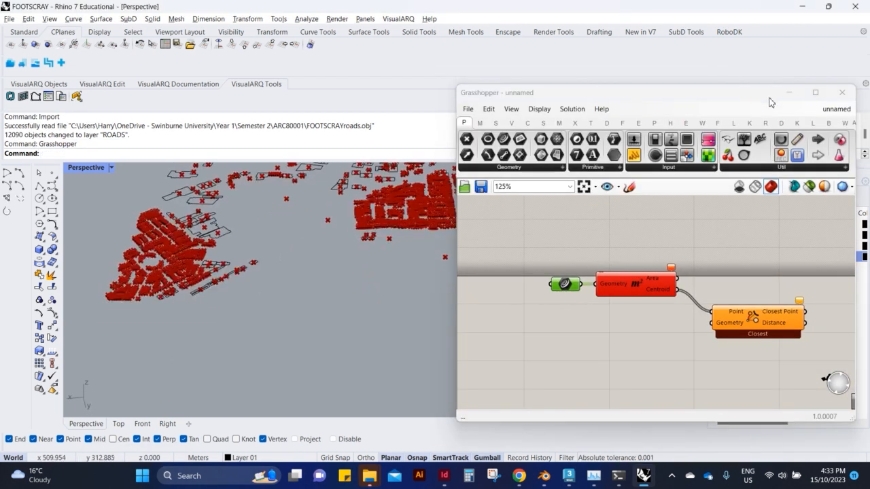
{"action": "left_click", "coordinate": [789, 92]}
Show the TOPOGRAPHY layer and select the terrain mesh.
{"action": "left_click", "coordinate": [838, 236]}
{"action": "scroll", "coordinate": [555, 303], "scroll_direction": "down", "scroll_amount": 6}
{"action": "left_click", "coordinate": [839, 236]}
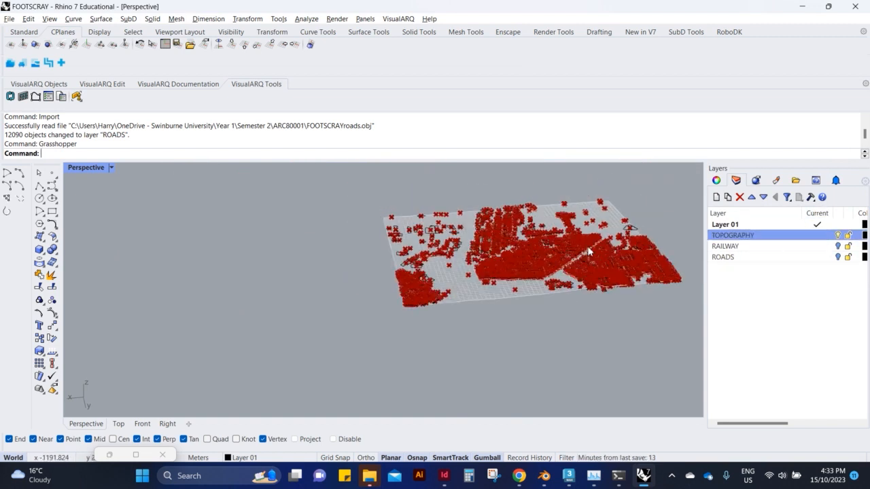
{"action": "scroll", "coordinate": [589, 252], "scroll_direction": "up", "scroll_amount": 3}
{"action": "left_click", "coordinate": [426, 305]}
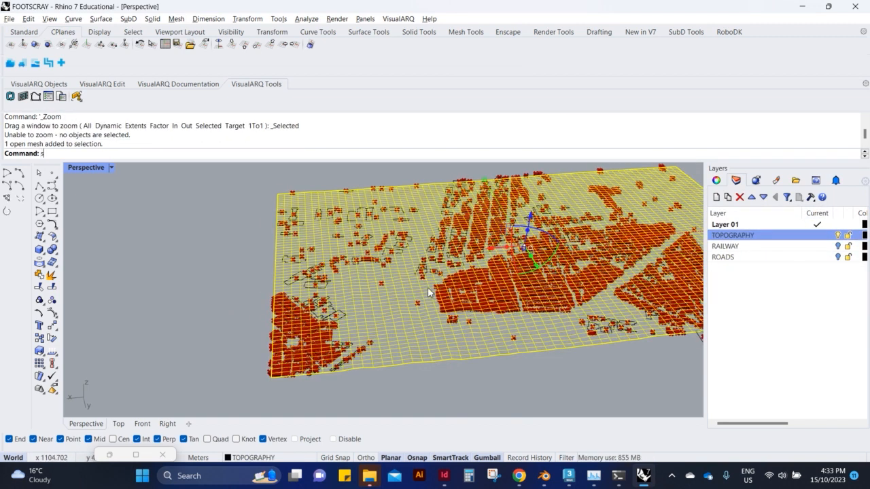
Reopen Grasshopper and add a Geometry parameter referencing the selected terrain mesh.
{"action": "type", "text": "Grasshopper"}
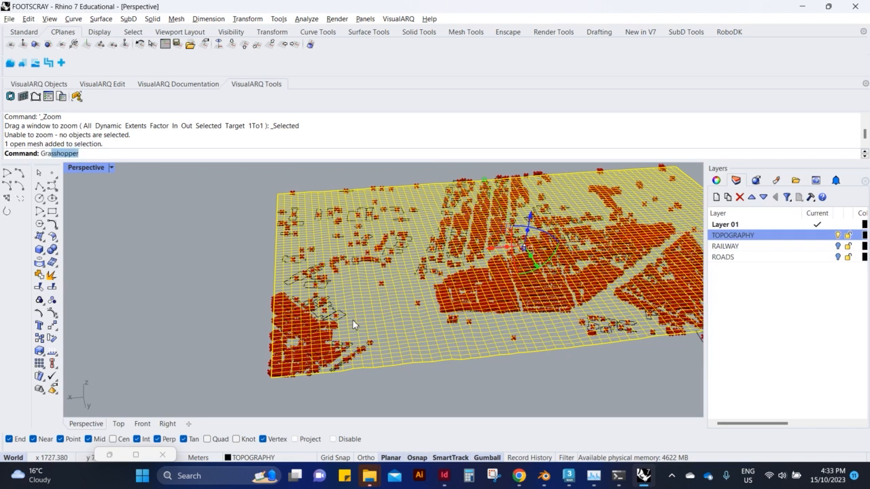
{"action": "key", "text": "Return"}
{"action": "double_click", "coordinate": [571, 337]}
{"action": "type", "text": "B"}
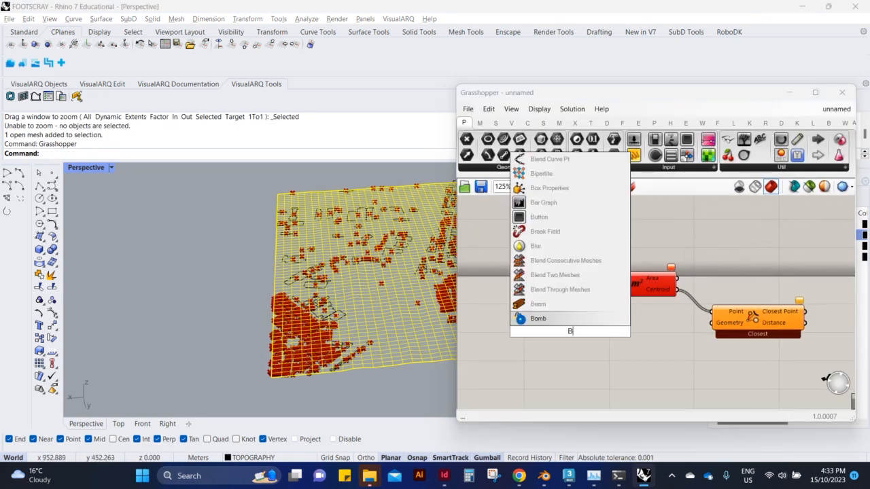
{"action": "type", "text": "O"}
{"action": "key", "text": "BackSpace"}
{"action": "type", "text": "GEO"}
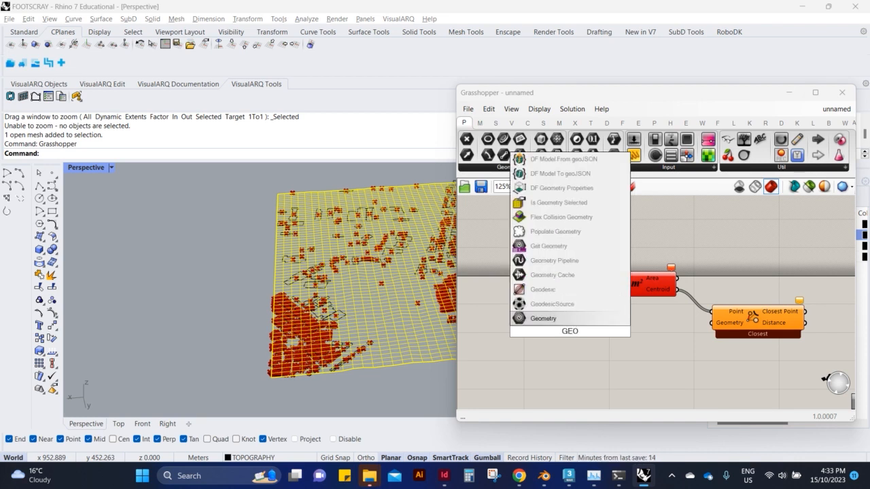
{"action": "key", "text": "Return"}
{"action": "right_click", "coordinate": [572, 335]}
{"action": "left_click", "coordinate": [615, 388]}
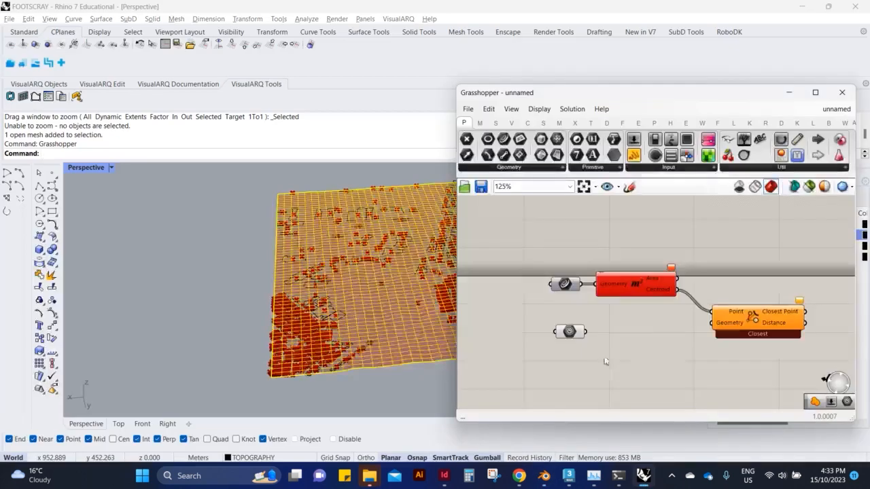
Add a Bounding Box component and feed the terrain geometry into its Content input.
{"action": "scroll", "coordinate": [614, 338], "scroll_direction": "down", "scroll_amount": 1}
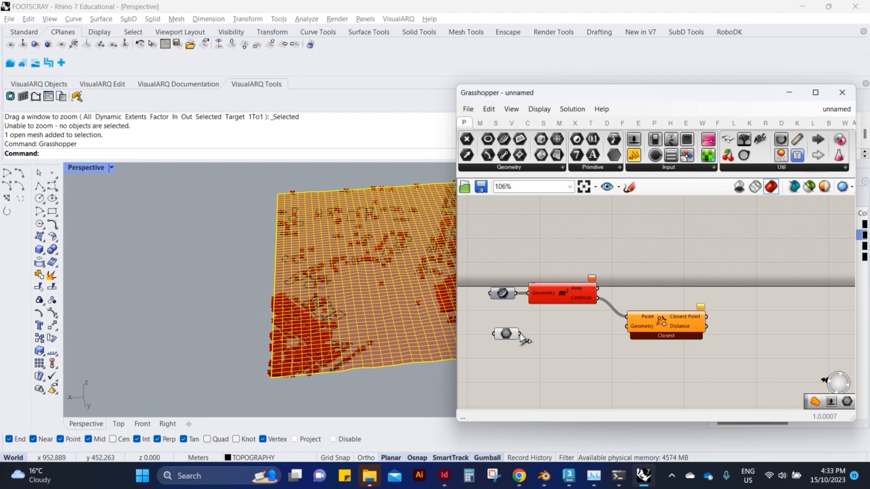
{"action": "double_click", "coordinate": [594, 359]}
{"action": "type", "text": "BOU"}
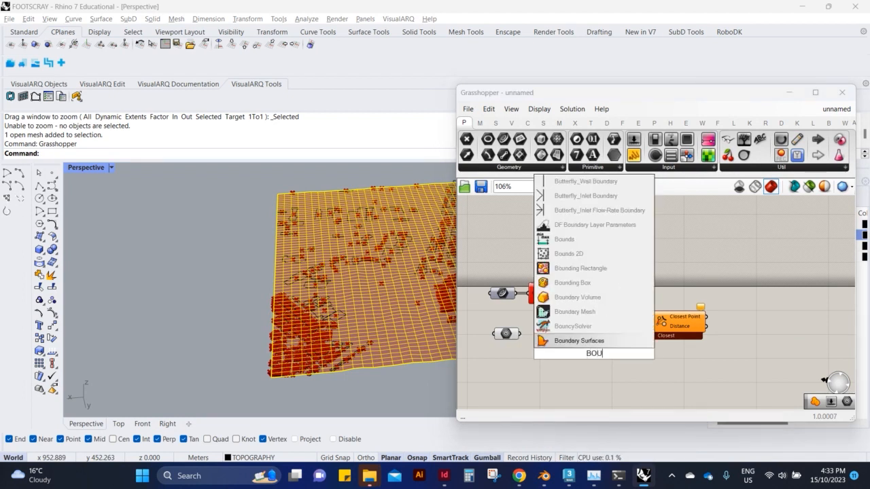
{"action": "type", "text": "NDING"}
{"action": "key", "text": "Return"}
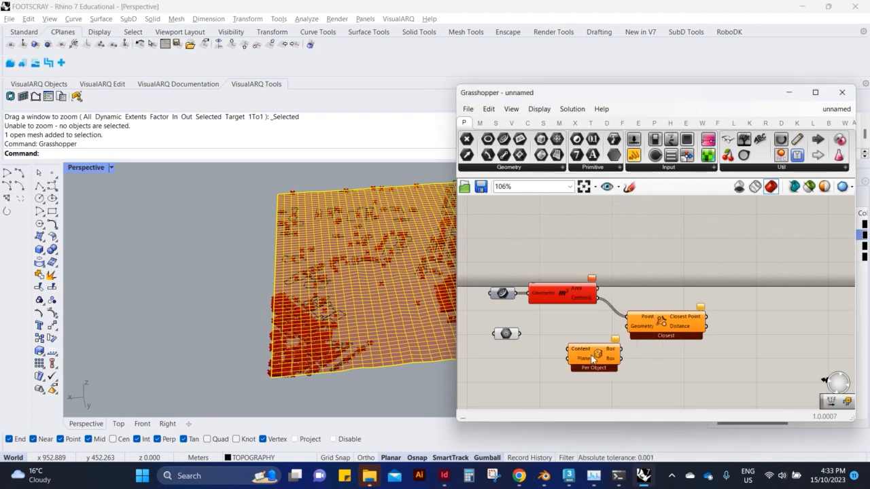
{"action": "left_click_drag", "start_coordinate": [593, 359], "coordinate": [523, 357]}
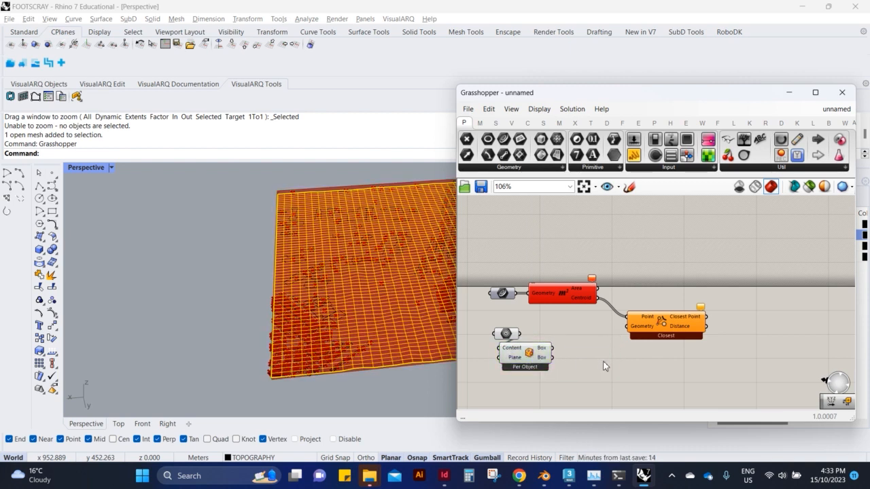
Add a Deconstruct Box component and connect the bounding box's Box output to it.
{"action": "double_click", "coordinate": [604, 366]}
{"action": "type", "text": "DECON"}
{"action": "key", "text": "Up"}
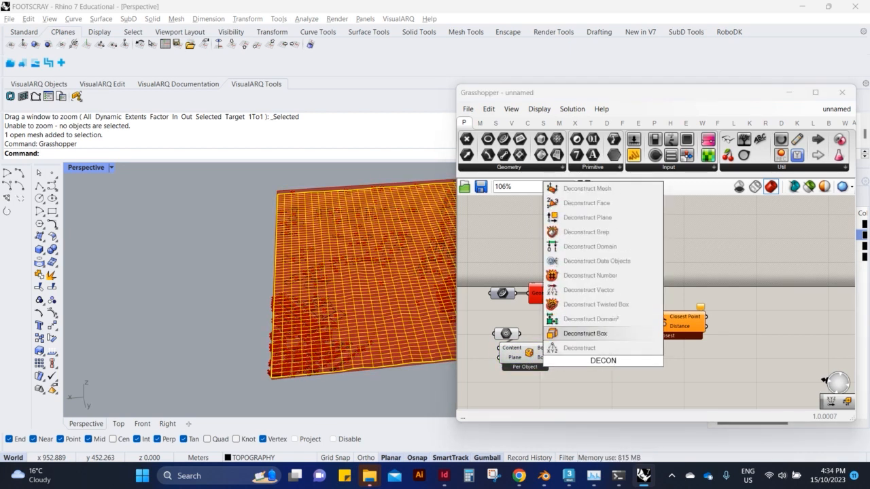
{"action": "key", "text": "Return"}
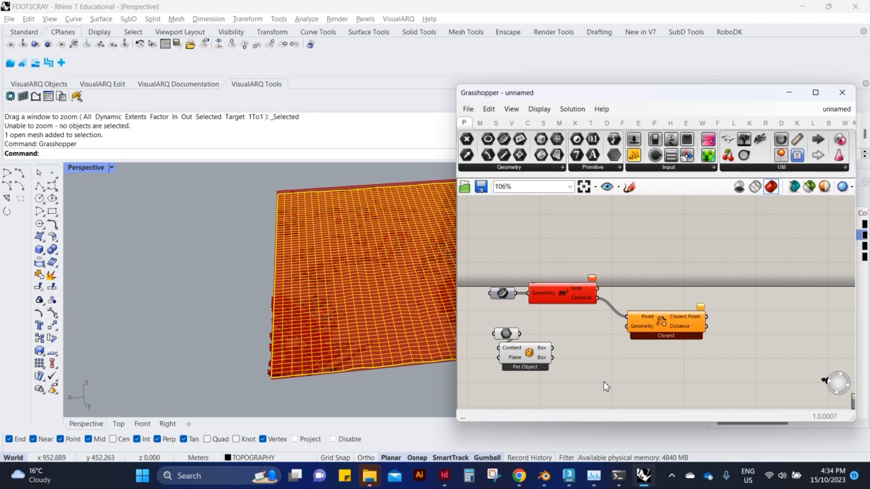
{"action": "double_click", "coordinate": [604, 381]}
{"action": "type", "text": "D"}
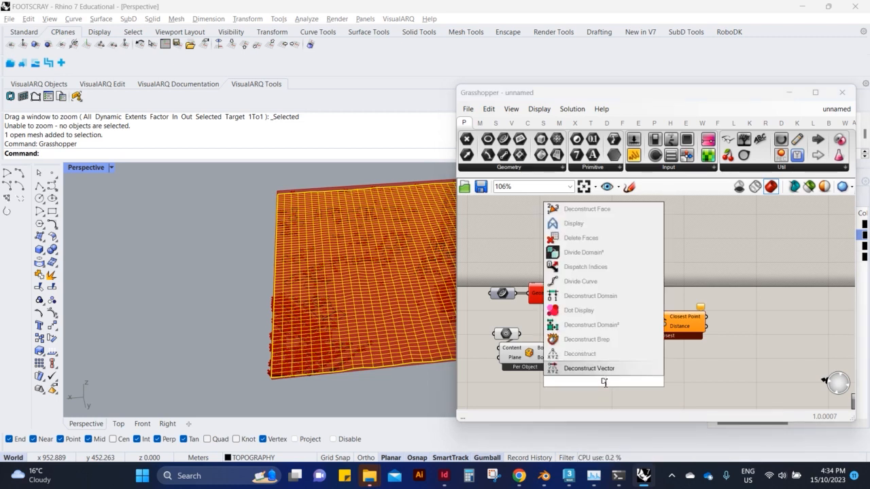
{"action": "key", "text": "BackSpace"}
{"action": "type", "text": "DCO"}
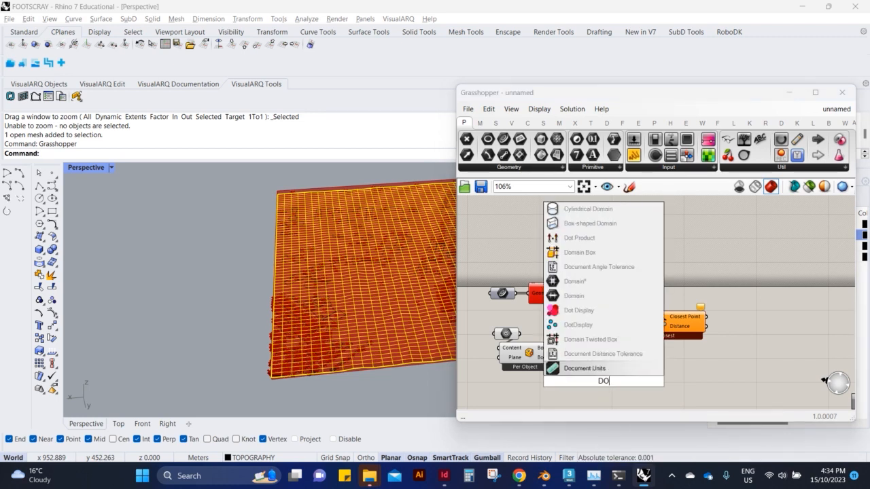
{"action": "key", "text": "BackSpace"}
{"action": "key", "text": "BackSpace"}
{"action": "type", "text": "ECON"}
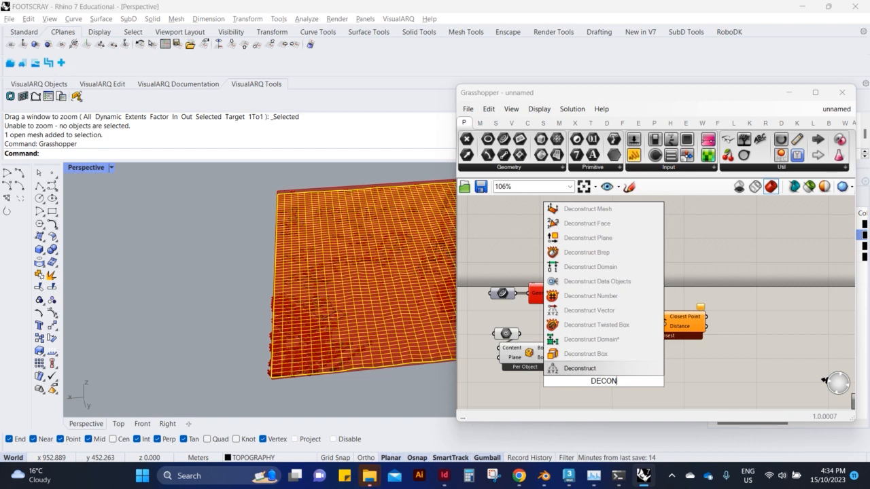
{"action": "key", "text": "Up"}
{"action": "key", "text": "Return"}
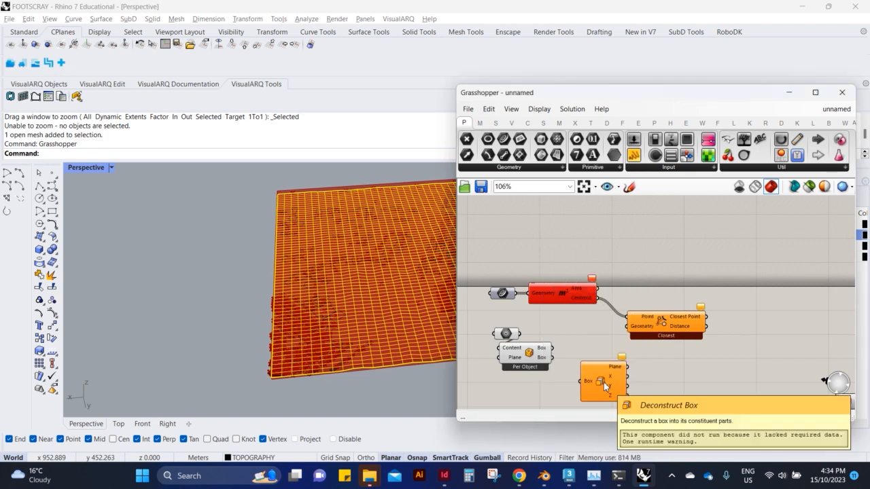
{"action": "left_click_drag", "start_coordinate": [552, 348], "coordinate": [582, 381]}
Add a Panel and connect it to the Plane output of Deconstruct Box.
{"action": "double_click", "coordinate": [676, 371]}
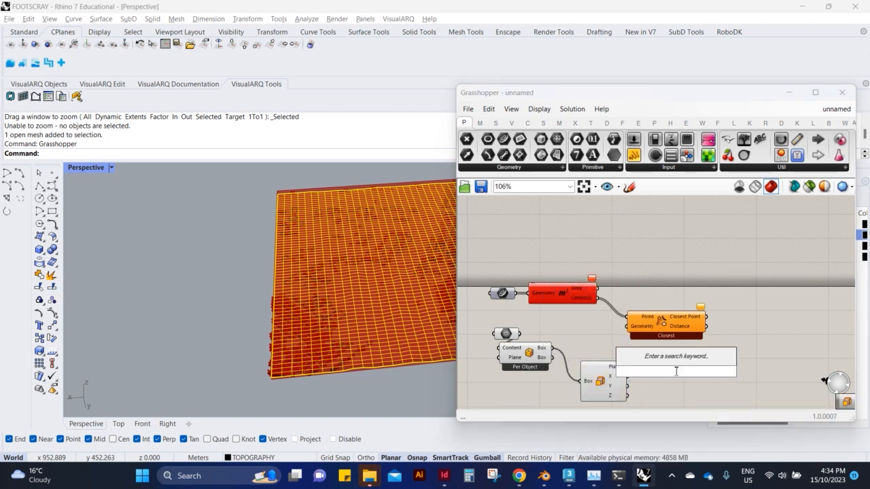
{"action": "type", "text": "panel"}
{"action": "key", "text": "Return"}
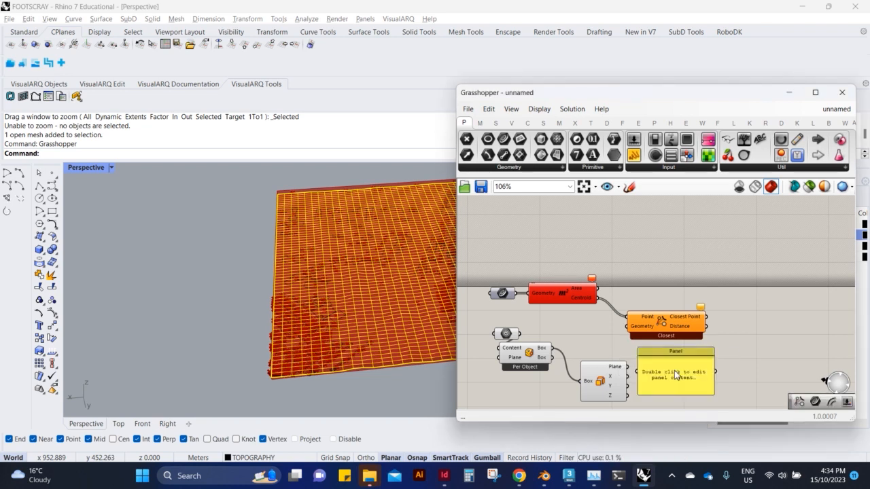
{"action": "left_click_drag", "start_coordinate": [637, 372], "coordinate": [628, 368]}
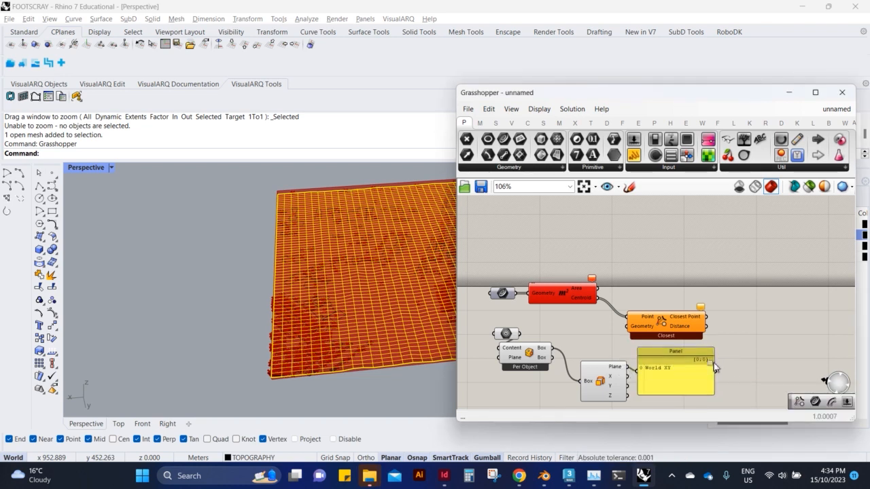
Delete the Panel, Deconstruct Box, Bounding Box and terrain Geometry components from the canvas.
{"action": "left_click_drag", "start_coordinate": [723, 361], "coordinate": [520, 373]}
{"action": "key", "text": "Delete"}
{"action": "left_click", "coordinate": [505, 333]}
{"action": "key", "text": "Delete"}
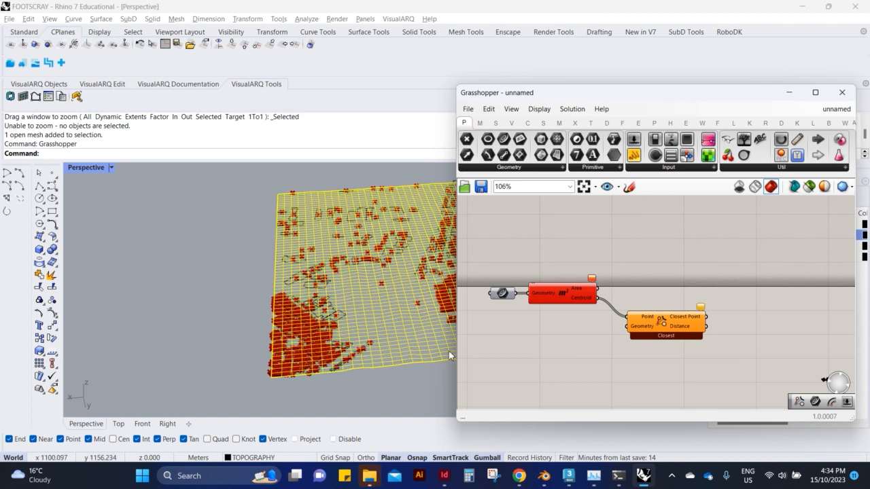
Create a bounding box around the terrain mesh in Rhino.
{"action": "left_click", "coordinate": [326, 388]}
{"action": "right_click_drag", "start_coordinate": [325, 387], "coordinate": [386, 344]}
{"action": "left_click", "coordinate": [373, 320]}
{"action": "type", "text": "Bo"}
{"action": "key", "text": "Return"}
{"action": "key", "text": "Return"}
{"action": "key", "text": "Return"}
{"action": "right_click_drag", "start_coordinate": [333, 351], "coordinate": [294, 308]}
{"action": "key", "text": "Escape"}
{"action": "key", "text": "Escape"}
Explode the terrain's bounding box into separate surfaces.
{"action": "scroll", "coordinate": [287, 204], "scroll_direction": "up", "scroll_amount": 4}
{"action": "left_click", "coordinate": [299, 260]}
{"action": "scroll", "coordinate": [285, 299], "scroll_direction": "down", "scroll_amount": 4}
{"action": "left_click", "coordinate": [52, 275]}
Delete the exploded box's side and top surfaces, keeping the terrain mesh and the flat base surface.
{"action": "right_click_drag", "start_coordinate": [231, 318], "coordinate": [210, 345]}
{"action": "left_click", "coordinate": [211, 272], "text": "ctrl"}
{"action": "left_click", "coordinate": [191, 343], "text": "ctrl"}
{"action": "left_click", "coordinate": [185, 331], "text": "shift"}
{"action": "left_click", "coordinate": [182, 348], "text": "shift"}
{"action": "left_click", "coordinate": [180, 346], "text": "shift"}
{"action": "left_click", "coordinate": [181, 346], "text": "ctrl"}
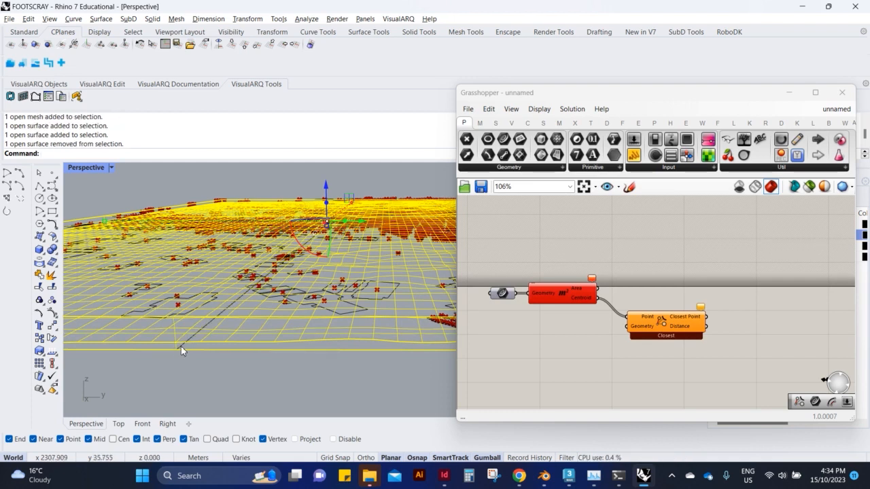
{"action": "key", "text": "Delete"}
{"action": "scroll", "coordinate": [181, 348], "scroll_direction": "down", "scroll_amount": 3}
{"action": "key", "text": "ctrl+z"}
{"action": "scroll", "coordinate": [196, 356], "scroll_direction": "up", "scroll_amount": 4}
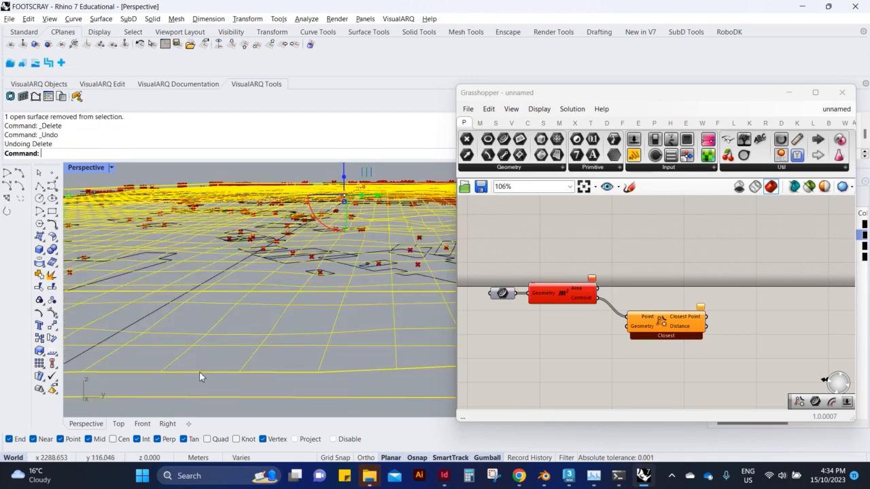
{"action": "left_click", "coordinate": [200, 372], "text": "ctrl"}
{"action": "scroll", "coordinate": [206, 354], "scroll_direction": "down", "scroll_amount": 5}
{"action": "key", "text": "Delete"}
Add a new Geometry parameter below the Area component in Grasshopper.
{"action": "type", "text": "zs"}
{"action": "key", "text": "Return"}
{"action": "right_click_drag", "start_coordinate": [225, 326], "coordinate": [244, 264]}
{"action": "left_click", "coordinate": [244, 264]}
{"action": "right_click_drag", "start_coordinate": [293, 299], "coordinate": [435, 333]}
{"action": "scroll", "coordinate": [562, 340], "scroll_direction": "up", "scroll_amount": 3}
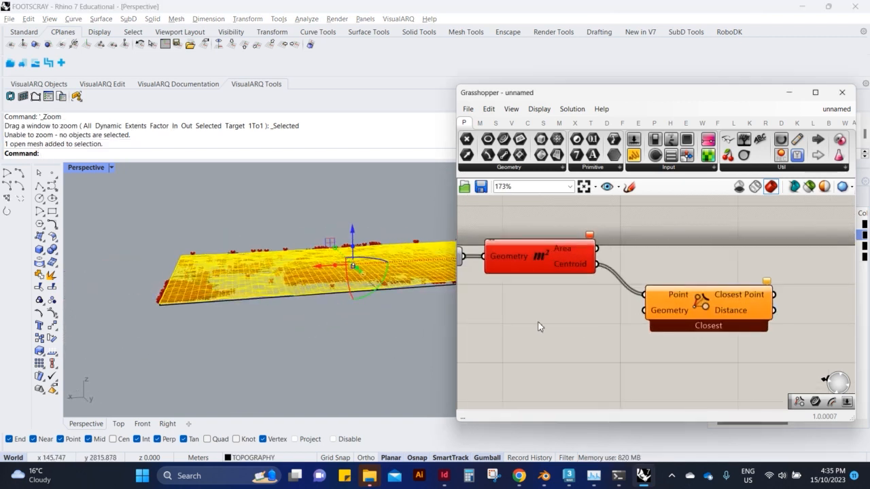
{"action": "double_click", "coordinate": [538, 325]}
{"action": "type", "text": "GE"}
{"action": "left_click", "coordinate": [541, 297]}
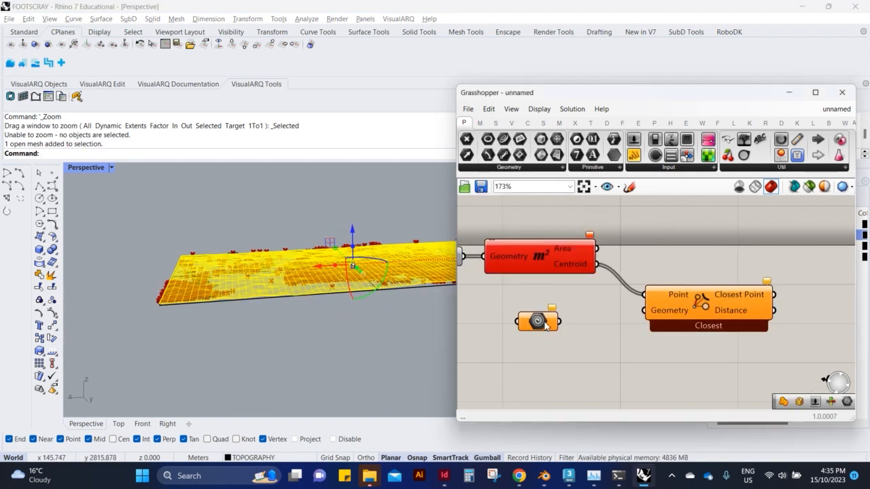
Assign the flat base surface to the Geometry parameter and connect it to the closest-point component's Geometry input.
{"action": "right_click", "coordinate": [537, 325]}
{"action": "left_click", "coordinate": [564, 379]}
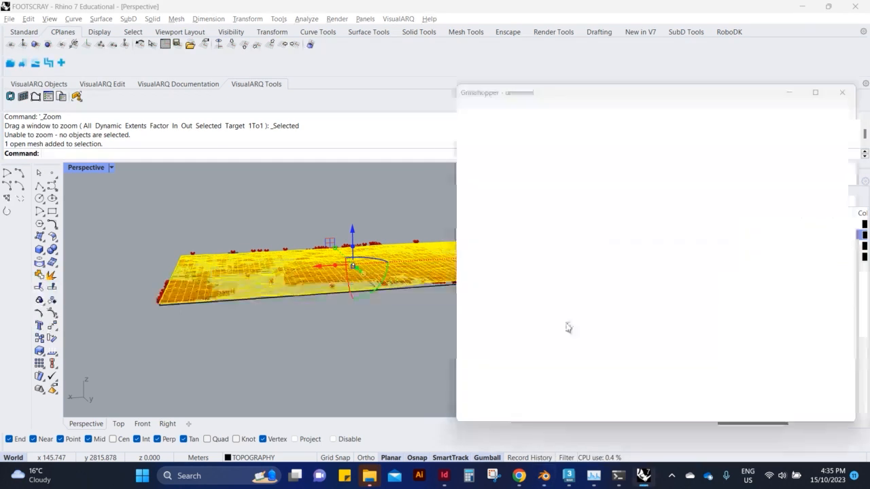
{"action": "left_click", "coordinate": [323, 295]}
{"action": "left_click", "coordinate": [518, 356]}
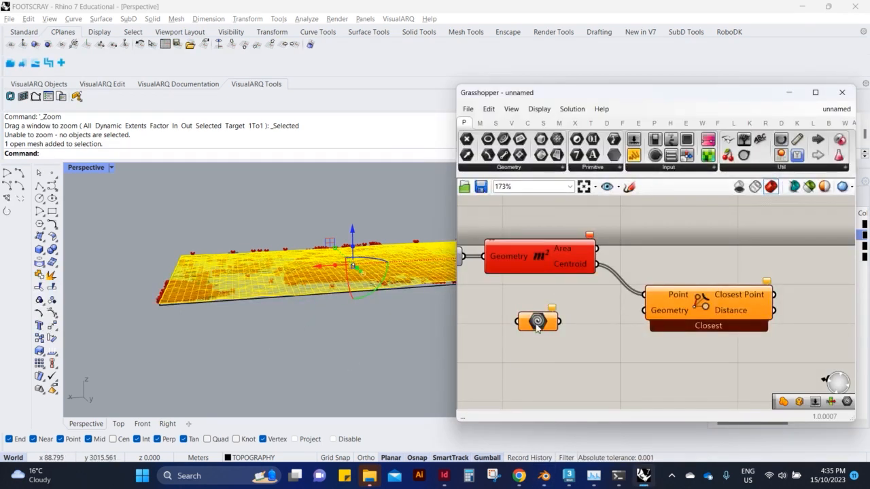
{"action": "left_click", "coordinate": [202, 305]}
{"action": "left_click", "coordinate": [203, 306]}
{"action": "right_click", "coordinate": [537, 320]}
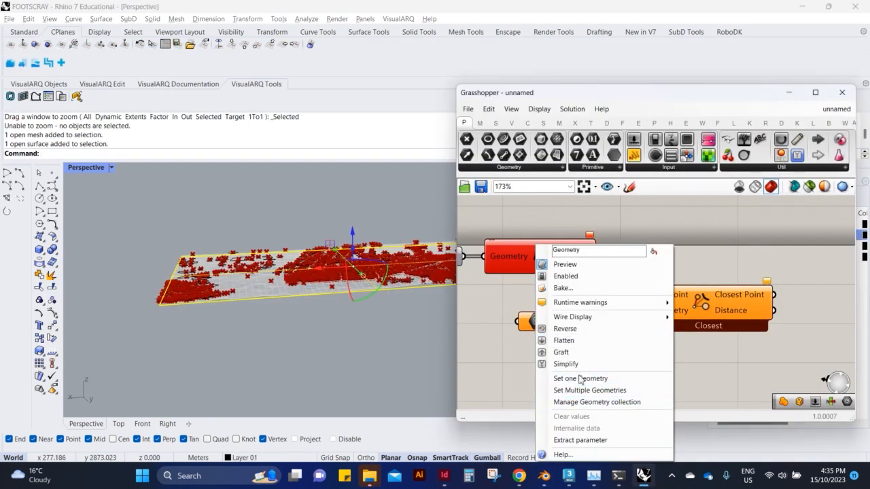
{"action": "left_click", "coordinate": [577, 378]}
{"action": "left_click_drag", "start_coordinate": [561, 322], "coordinate": [644, 310]}
Toggle the Area component's preview and examine the closest points on the flat base surface.
{"action": "left_click", "coordinate": [268, 359]}
{"action": "right_click_drag", "start_coordinate": [268, 360], "coordinate": [290, 324]}
{"action": "scroll", "coordinate": [286, 321], "scroll_direction": "up", "scroll_amount": 8}
{"action": "left_click", "coordinate": [563, 255]}
{"action": "key", "text": "ctrl+q"}
{"action": "scroll", "coordinate": [516, 274], "scroll_direction": "down", "scroll_amount": 5}
{"action": "left_click", "coordinate": [590, 290]}
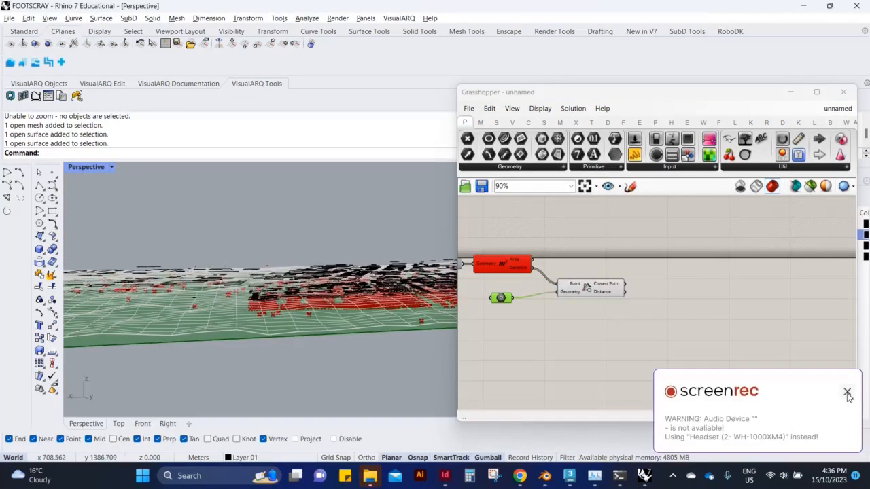
{"action": "left_click", "coordinate": [846, 394]}
{"action": "scroll", "coordinate": [650, 299], "scroll_direction": "up", "scroll_amount": 1}
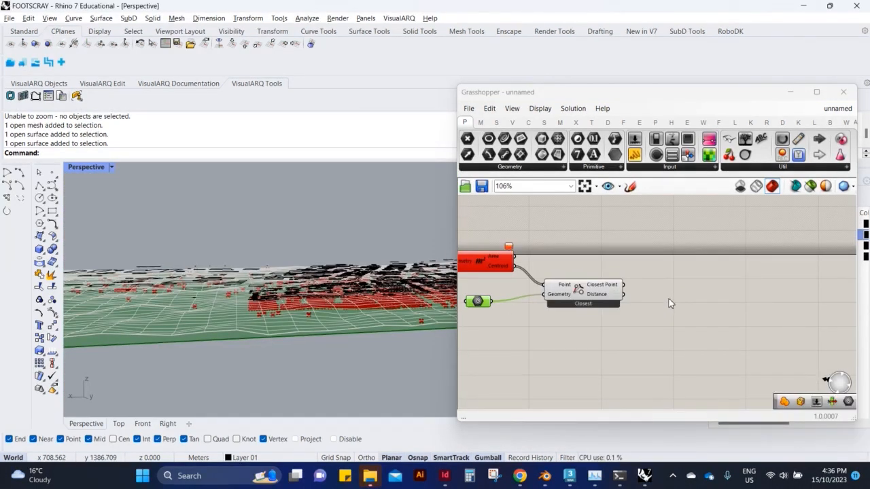
{"action": "left_click", "coordinate": [696, 322]}
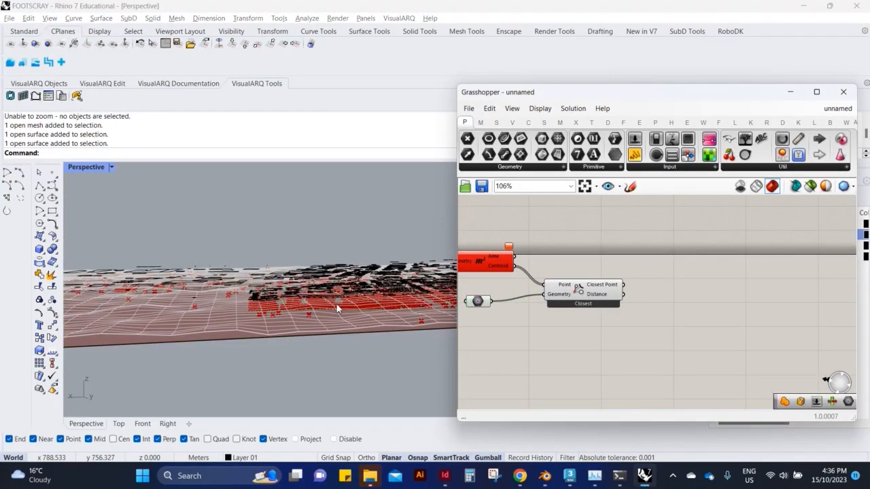
Hide the base surface and the terrain mesh in the Rhino viewport.
{"action": "left_click", "coordinate": [337, 336]}
{"action": "key", "text": "Return"}
{"action": "left_click", "coordinate": [420, 322]}
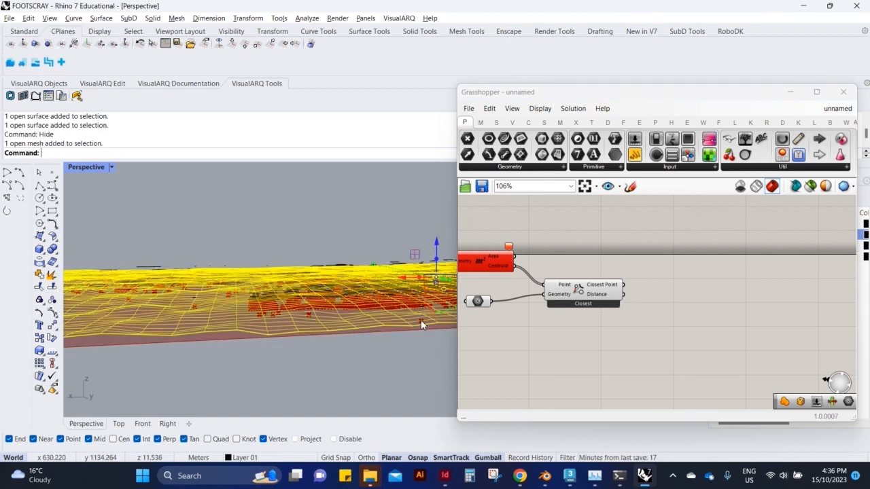
{"action": "key", "text": "Return"}
{"action": "right_click_drag", "start_coordinate": [333, 280], "coordinate": [285, 285]}
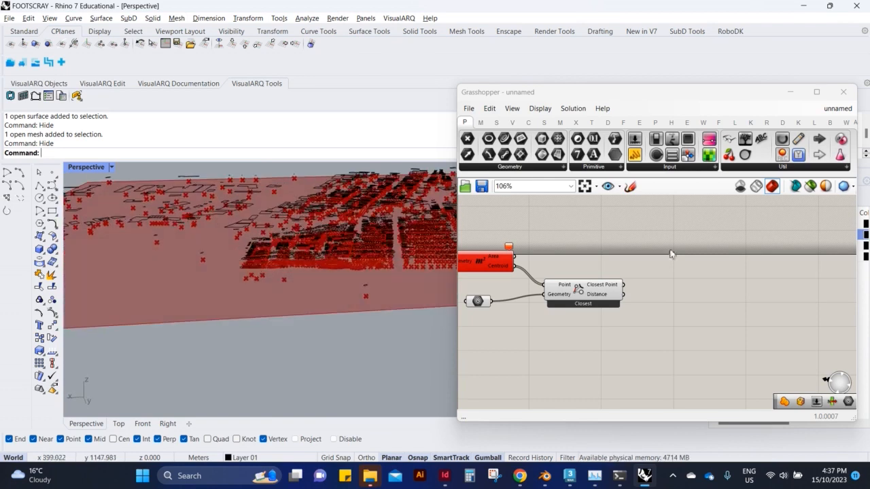
Add an Extrude component after the closest-point component in Grasshopper.
{"action": "scroll", "coordinate": [653, 294], "scroll_direction": "up", "scroll_amount": 4}
{"action": "double_click", "coordinate": [653, 294]}
{"action": "type", "text": "EX"}
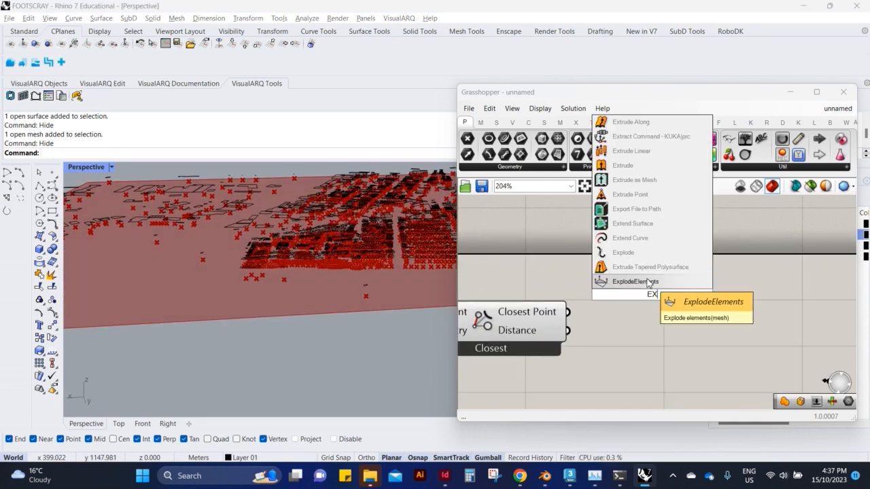
{"action": "key", "text": "Up"}
{"action": "key", "text": "Up"}
{"action": "key", "text": "Up"}
{"action": "key", "text": "Up"}
{"action": "key", "text": "Up"}
{"action": "key", "text": "Up"}
{"action": "key", "text": "Up"}
{"action": "key", "text": "Up"}
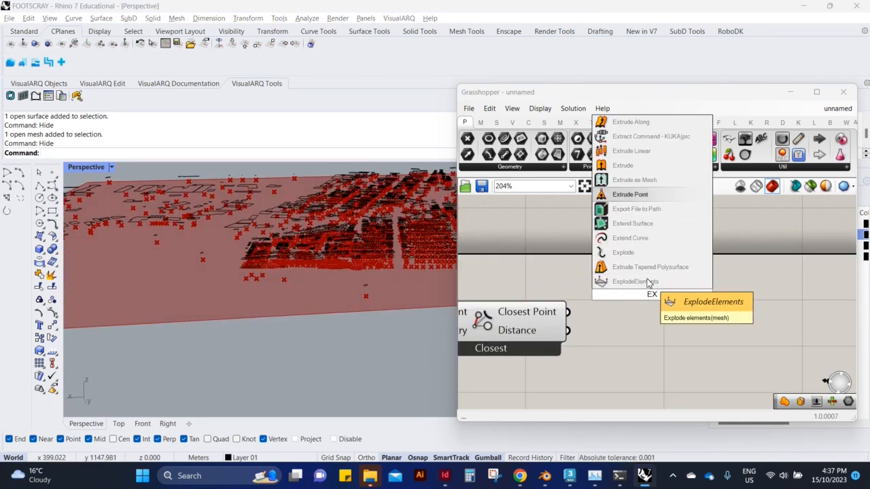
{"action": "key", "text": "Return"}
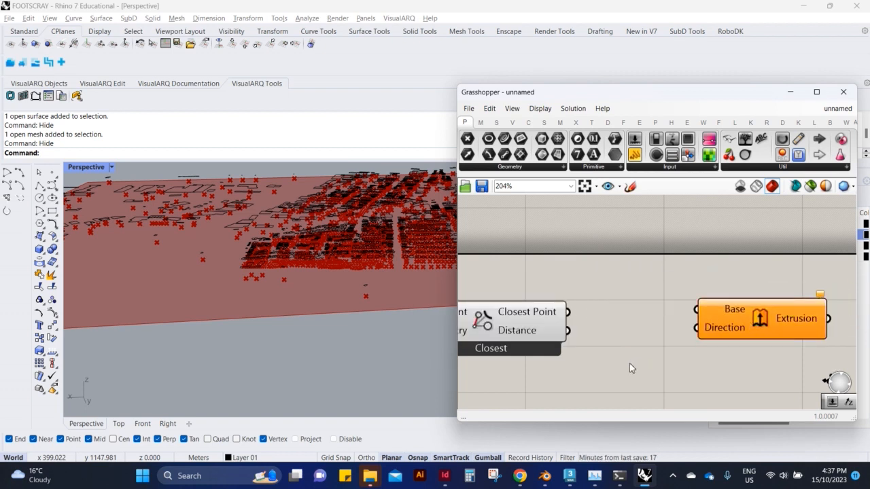
Add a Unit Z vector component, feeding it the closest-point Distance as Factor and connecting its output to the Extrude Direction.
{"action": "double_click", "coordinate": [611, 354]}
{"action": "type", "text": "z"}
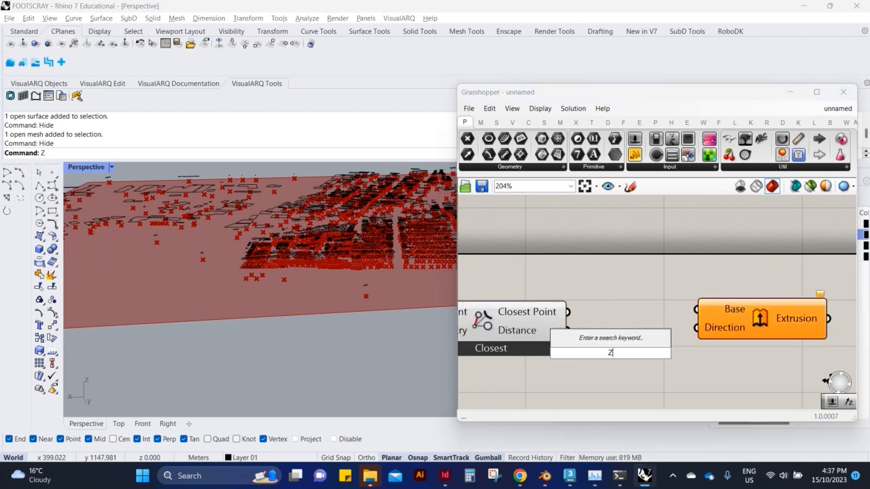
{"action": "left_click", "coordinate": [608, 343]}
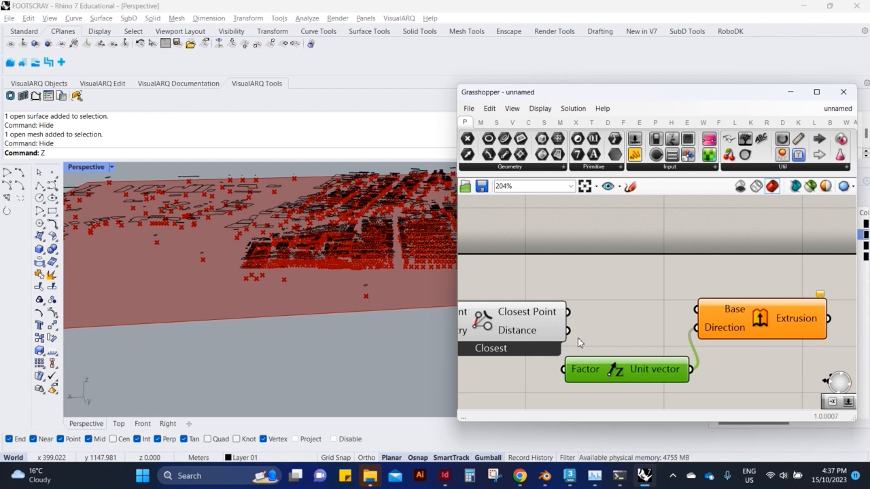
{"action": "left_click", "coordinate": [630, 325]}
{"action": "double_click", "coordinate": [630, 325]}
{"action": "key", "text": "Escape"}
Connect the building outline curve parameter to the Base input of the Extrude component.
{"action": "scroll", "coordinate": [696, 303], "scroll_direction": "down", "scroll_amount": 5}
{"action": "scroll", "coordinate": [696, 303], "scroll_direction": "up", "scroll_amount": 2}
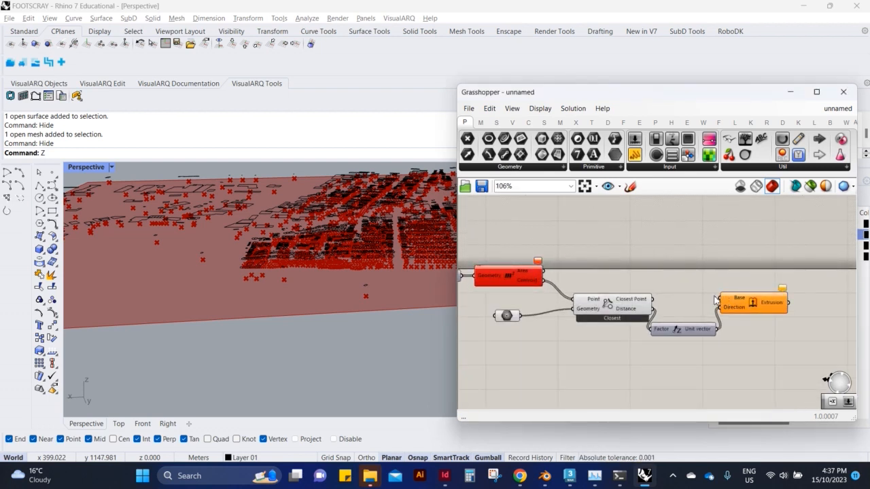
{"action": "right_click_drag", "start_coordinate": [498, 297], "coordinate": [532, 283]}
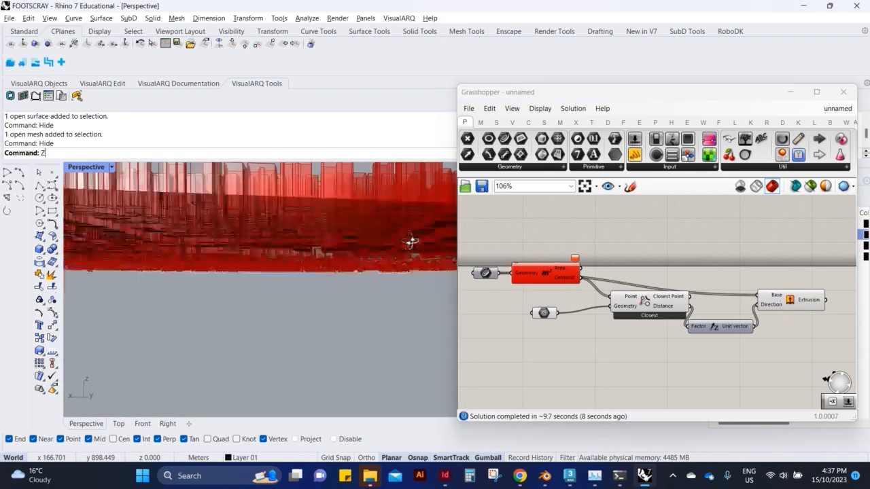
Add a Negative component beneath the closest-point component, ahead of the Unit Z vector.
{"action": "right_click_drag", "start_coordinate": [412, 243], "coordinate": [330, 315]}
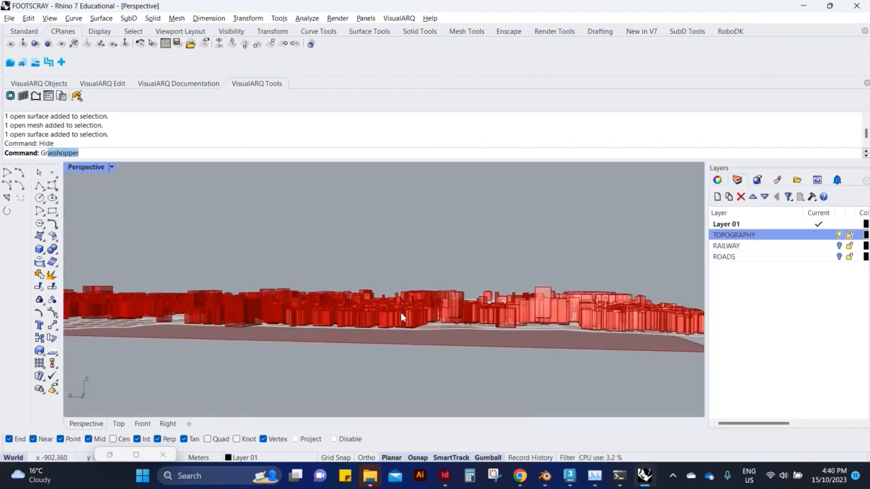
{"action": "key", "text": "Return"}
{"action": "scroll", "coordinate": [581, 250], "scroll_direction": "up", "scroll_amount": 10}
{"action": "double_click", "coordinate": [588, 317]}
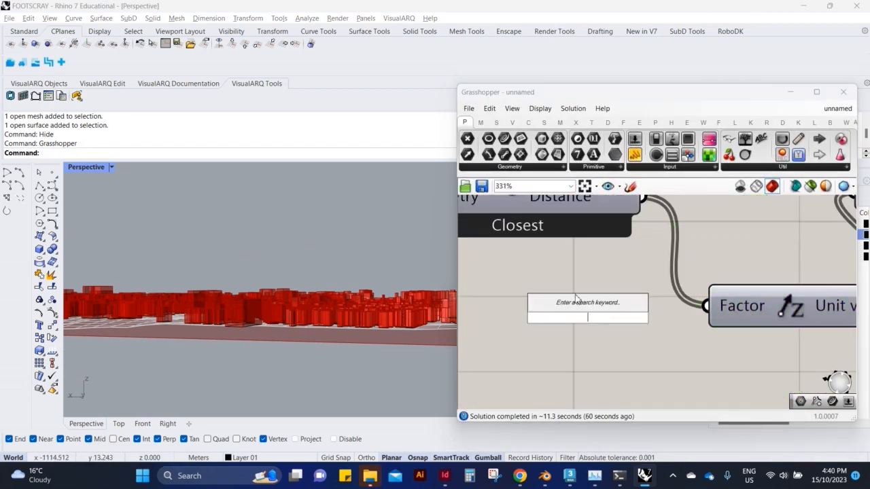
{"action": "type", "text": "NE"}
{"action": "left_click", "coordinate": [569, 305]}
{"action": "scroll", "coordinate": [516, 333], "scroll_direction": "down", "scroll_amount": 2}
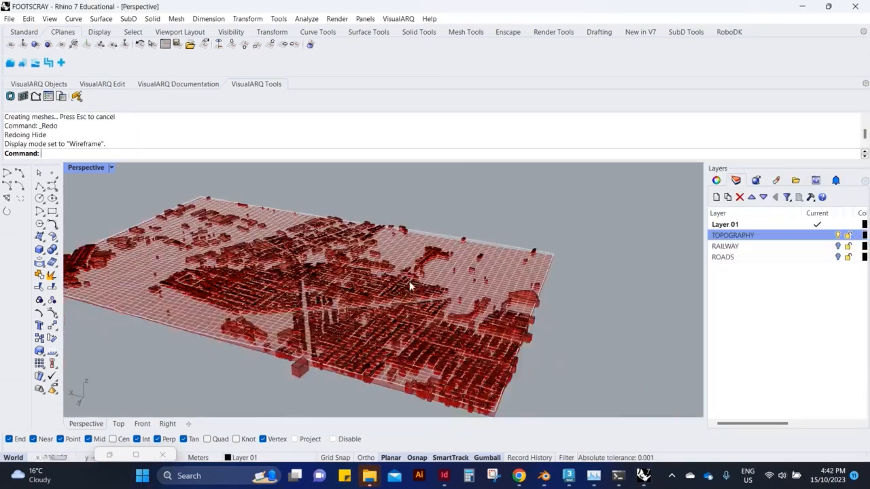
Switch the Perspective viewport to Shaded display and examine the extruded buildings against the terrain mesh.
{"action": "right_click_drag", "start_coordinate": [337, 361], "coordinate": [233, 251]}
{"action": "scroll", "coordinate": [433, 285], "scroll_direction": "up", "scroll_amount": 7}
{"action": "right_click_drag", "start_coordinate": [435, 272], "coordinate": [460, 339]}
{"action": "left_click", "coordinate": [460, 338]}
{"action": "left_click", "coordinate": [112, 167]}
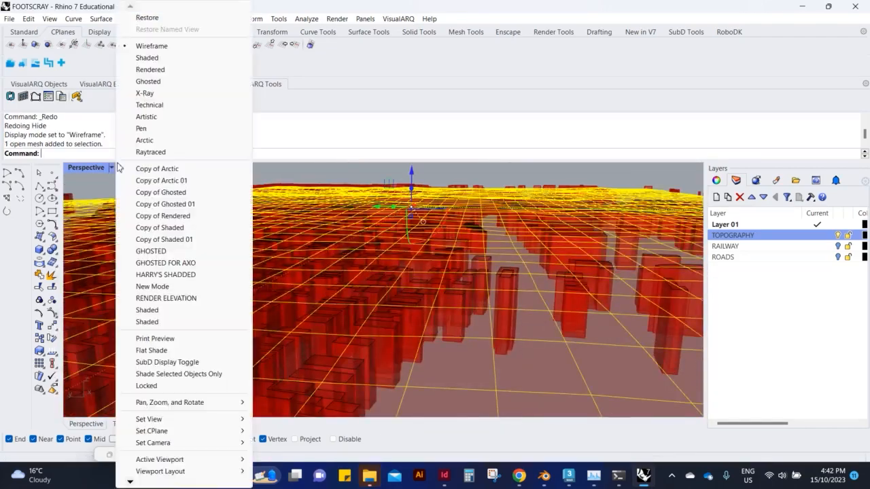
{"action": "left_click", "coordinate": [174, 60]}
{"action": "mouse_move", "coordinate": [237, 192]}
{"action": "right_mouse_down"}
{"action": "mouse_move", "coordinate": [245, 238]}
{"action": "mouse_move", "coordinate": [454, 176]}
{"action": "mouse_move", "coordinate": [503, 206]}
{"action": "mouse_move", "coordinate": [457, 250]}
{"action": "right_mouse_up"}
{"action": "left_click", "coordinate": [455, 174]}
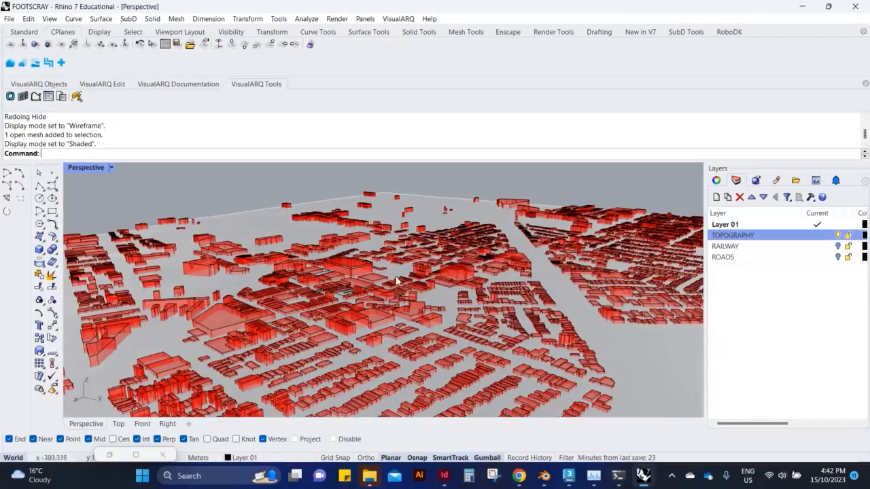
Bake the closed building Breps from the component after Extrude into Rhino, keeping the default bake attributes.
{"action": "key", "text": "Return"}
{"action": "left_click", "coordinate": [572, 313]}
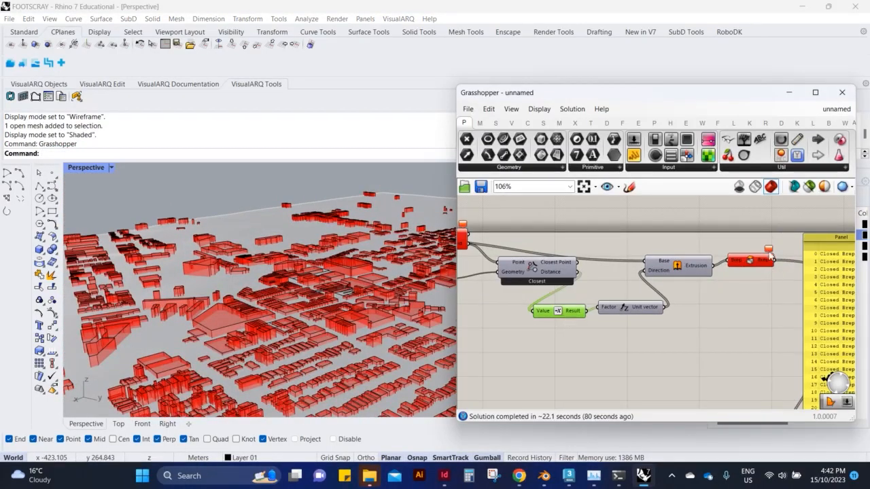
{"action": "left_click", "coordinate": [748, 261]}
{"action": "right_click", "coordinate": [748, 260]}
{"action": "left_click", "coordinate": [766, 311]}
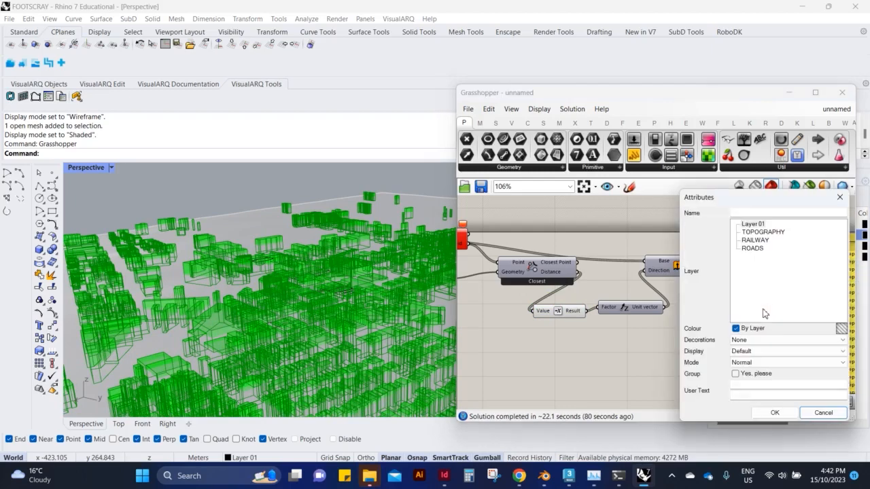
{"action": "left_click", "coordinate": [758, 411]}
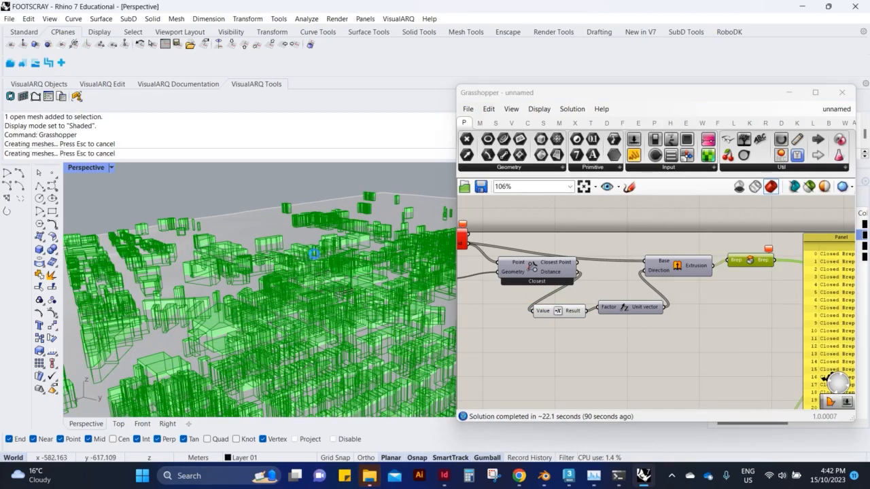
Toggle the preview of the baked Brep component and inspect the baked buildings on the terrain.
{"action": "left_click", "coordinate": [760, 295]}
{"action": "left_click", "coordinate": [761, 264]}
{"action": "key", "text": "ctrl+q"}
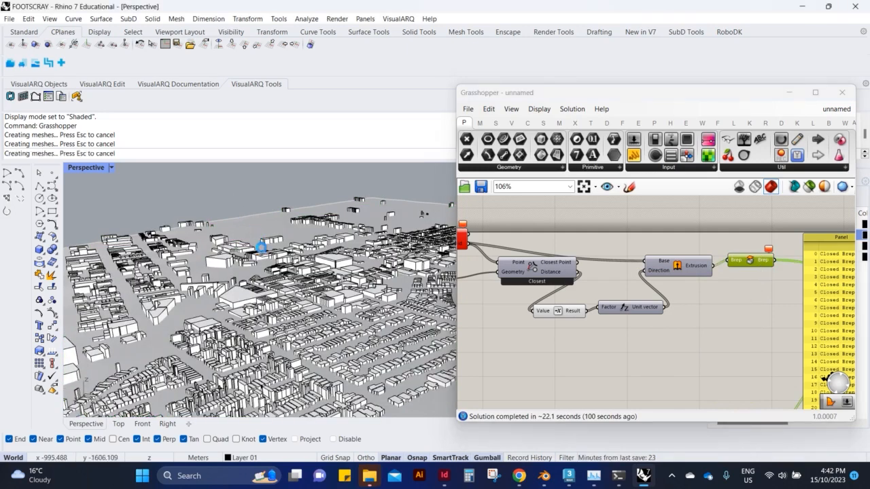
{"action": "scroll", "coordinate": [261, 246], "scroll_direction": "down", "scroll_amount": 3}
{"action": "scroll", "coordinate": [281, 273], "scroll_direction": "up", "scroll_amount": 3}
{"action": "scroll", "coordinate": [281, 273], "scroll_direction": "down", "scroll_amount": 8}
Select every component in the Grasshopper definition and disable them all.
{"action": "left_click", "coordinate": [570, 312]}
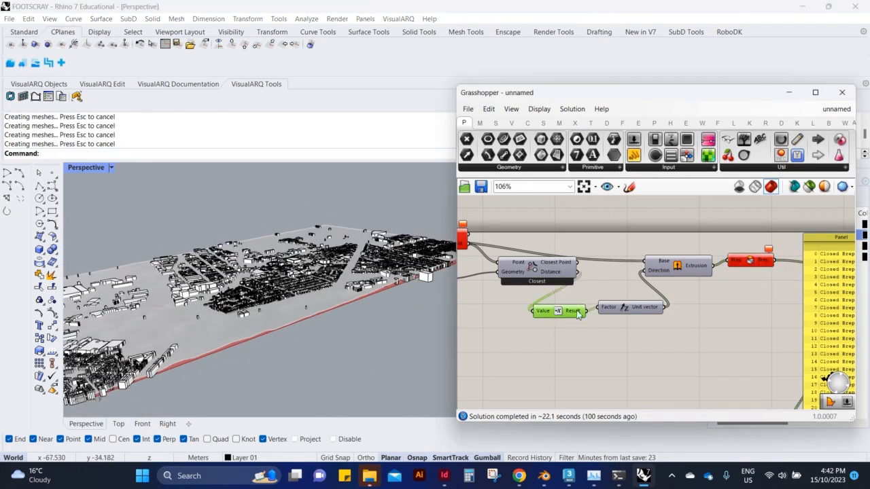
{"action": "scroll", "coordinate": [570, 313], "scroll_direction": "down", "scroll_amount": 2}
{"action": "right_click_drag", "start_coordinate": [475, 264], "coordinate": [610, 303]}
{"action": "left_click", "coordinate": [609, 303]}
{"action": "key", "text": "ctrl+w"}
{"action": "left_click", "coordinate": [713, 288]}
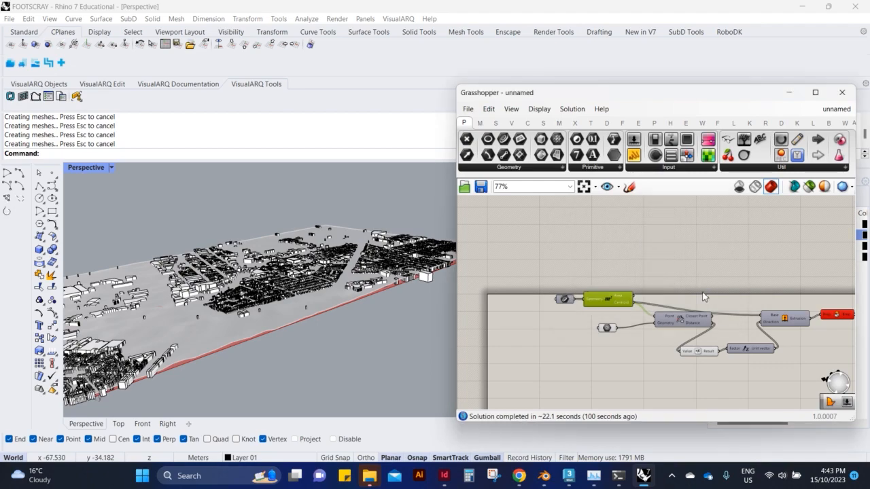
{"action": "left_click", "coordinate": [680, 277]}
{"action": "scroll", "coordinate": [678, 280], "scroll_direction": "down", "scroll_amount": 5}
{"action": "left_click_drag", "start_coordinate": [822, 273], "coordinate": [597, 348]}
{"action": "right_click", "coordinate": [615, 343]}
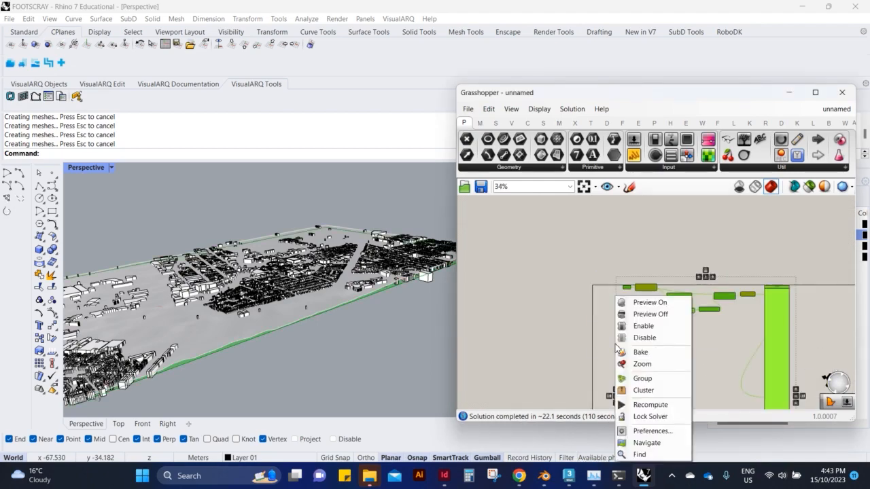
{"action": "left_click", "coordinate": [651, 338]}
Minimize Grasshopper and convert the terrain mesh to NURBS surfaces with the ToNURBS command.
{"action": "scroll", "coordinate": [347, 291], "scroll_direction": "up", "scroll_amount": 6}
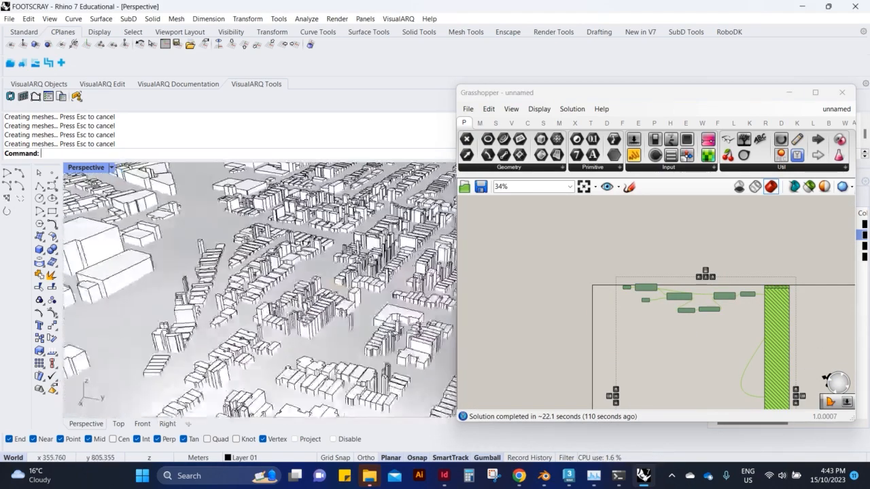
{"action": "scroll", "coordinate": [419, 327], "scroll_direction": "down", "scroll_amount": 6}
{"action": "right_click_drag", "start_coordinate": [381, 299], "coordinate": [342, 334]}
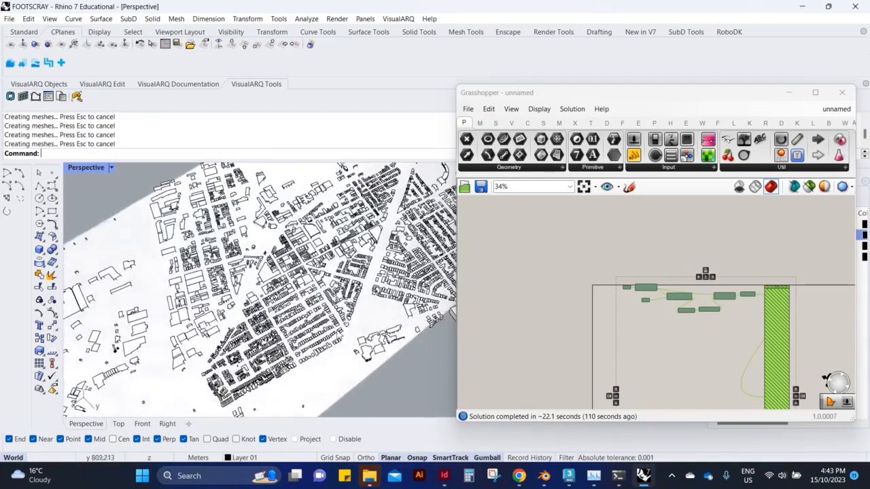
{"action": "left_click", "coordinate": [791, 94]}
{"action": "right_click_drag", "start_coordinate": [462, 340], "coordinate": [462, 249]}
{"action": "left_click", "coordinate": [459, 279]}
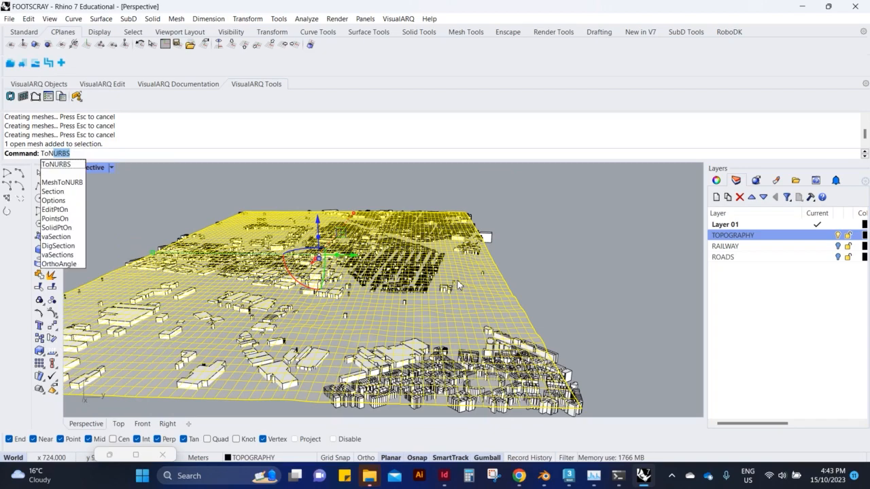
{"action": "key", "text": "Return"}
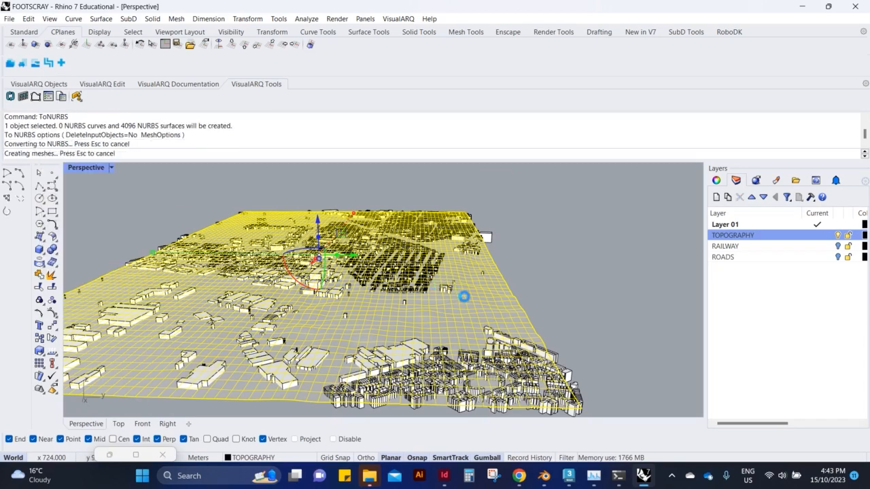
Examine the converted terrain and the buildings standing on it from several angles and up close.
{"action": "left_click", "coordinate": [531, 263]}
{"action": "right_click_drag", "start_coordinate": [531, 263], "coordinate": [449, 320]}
{"action": "scroll", "coordinate": [449, 319], "scroll_direction": "up", "scroll_amount": 5}
{"action": "right_click_drag", "start_coordinate": [391, 299], "coordinate": [458, 300]}
{"action": "scroll", "coordinate": [458, 300], "scroll_direction": "up", "scroll_amount": 3}
{"action": "left_click", "coordinate": [476, 324]}
{"action": "left_click", "coordinate": [530, 363]}
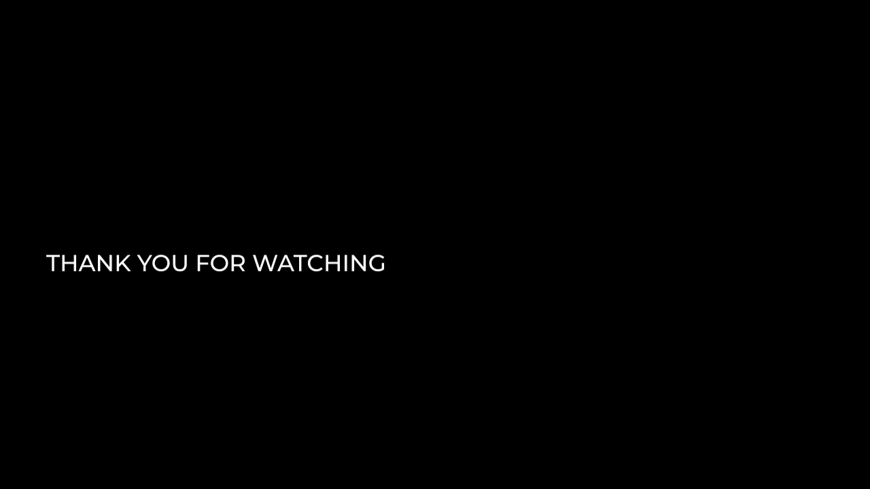